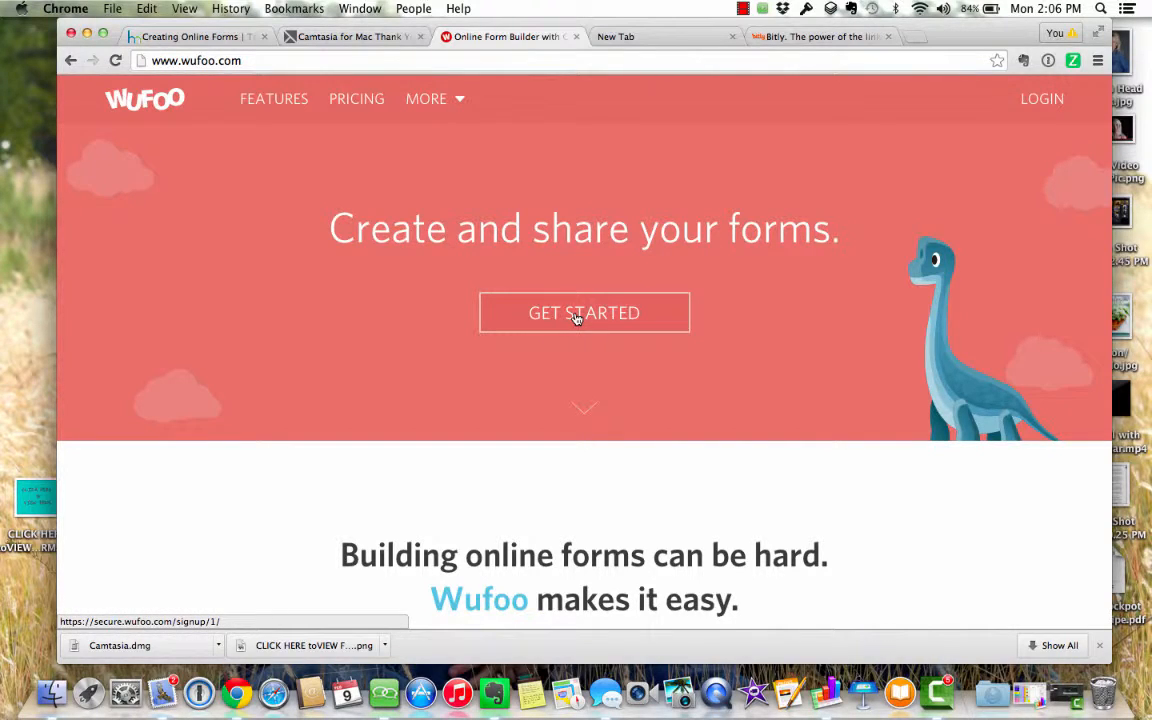
- Go to the Wufoo login page and fill in a saved account e-mail
click(1041, 101)
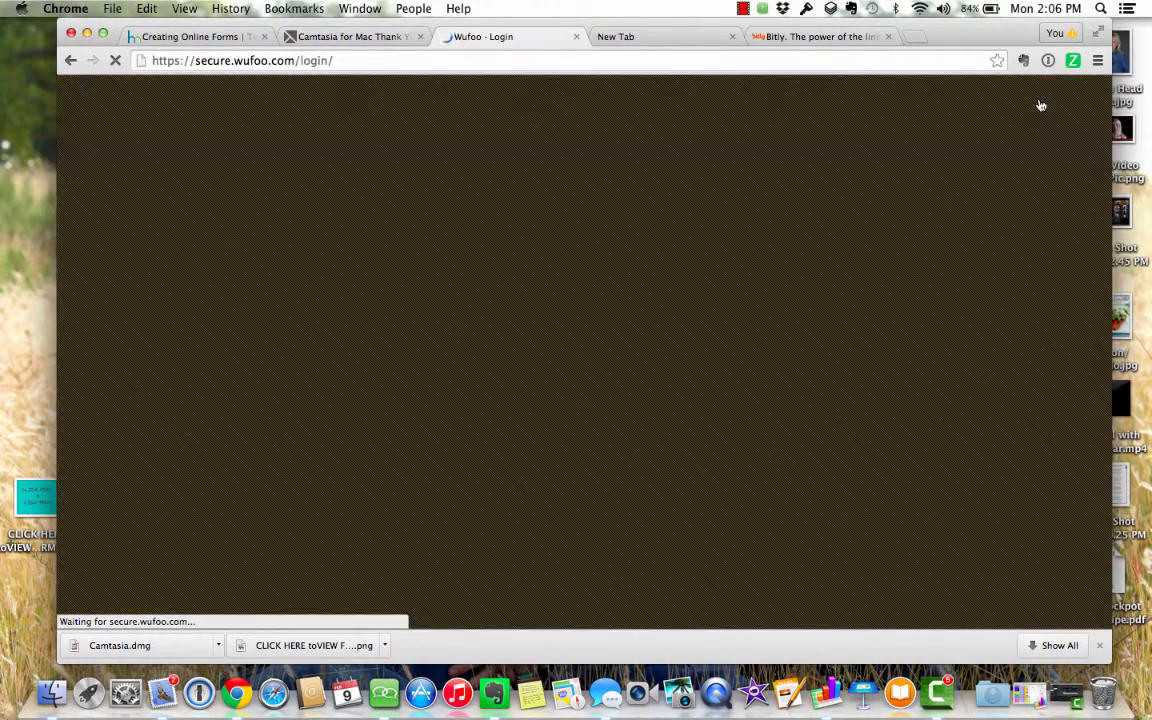
click(469, 311)
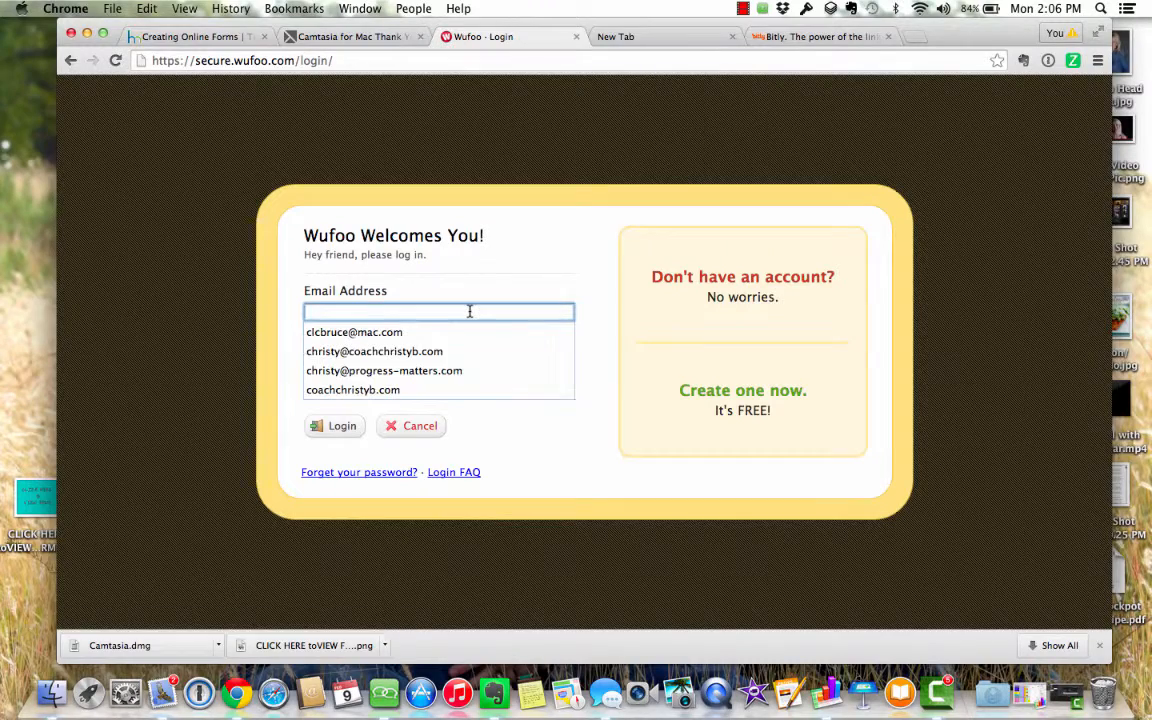
key(Up)
key(Up)
key(Up)
key(Down)
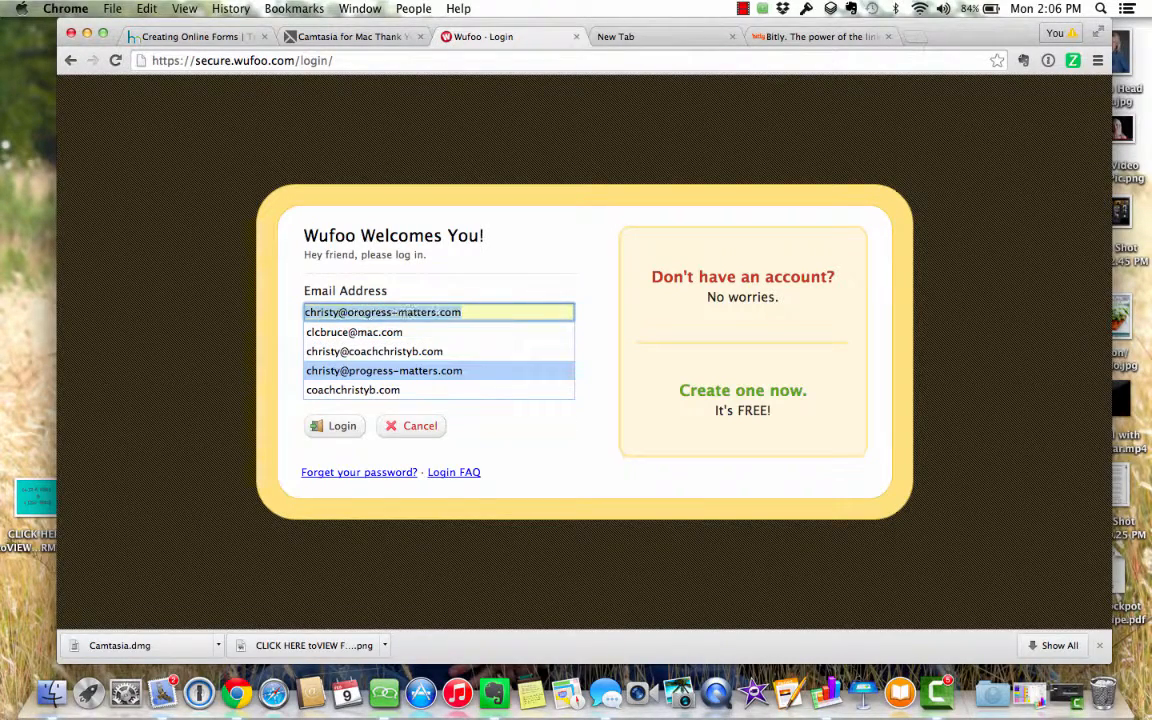
key(Return)
- Swap in a different saved account e-mail, enter the account password and sign in
key(Tab)
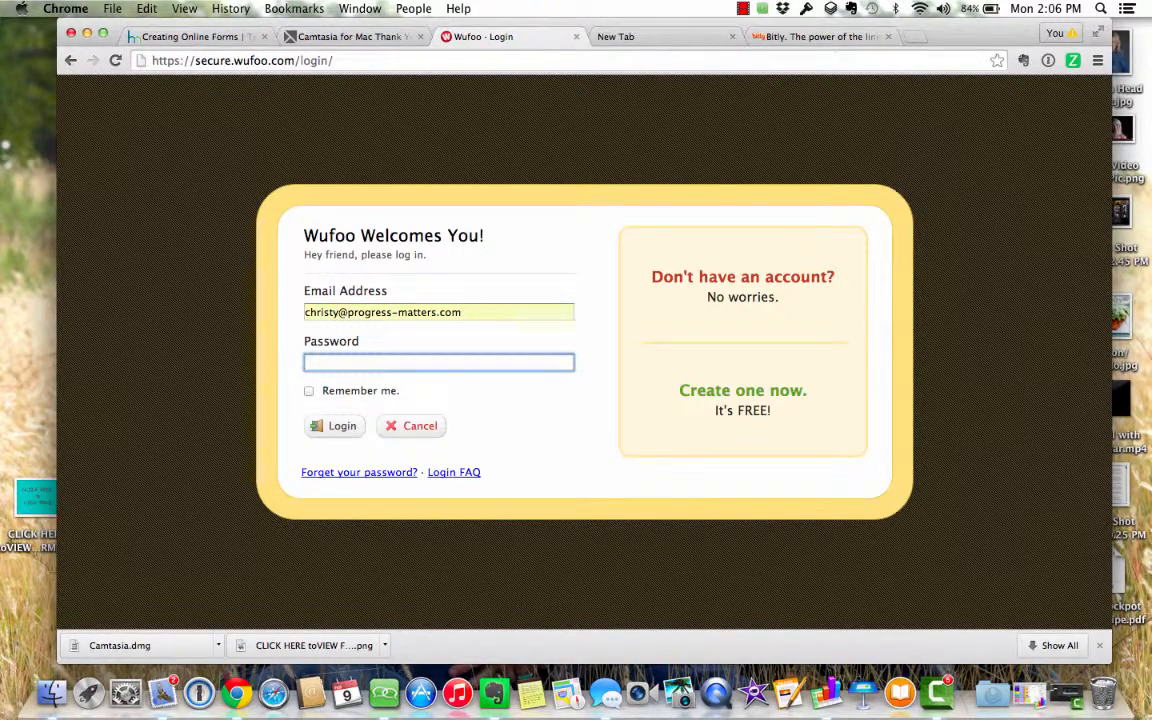
key(shift+Tab)
text(c)
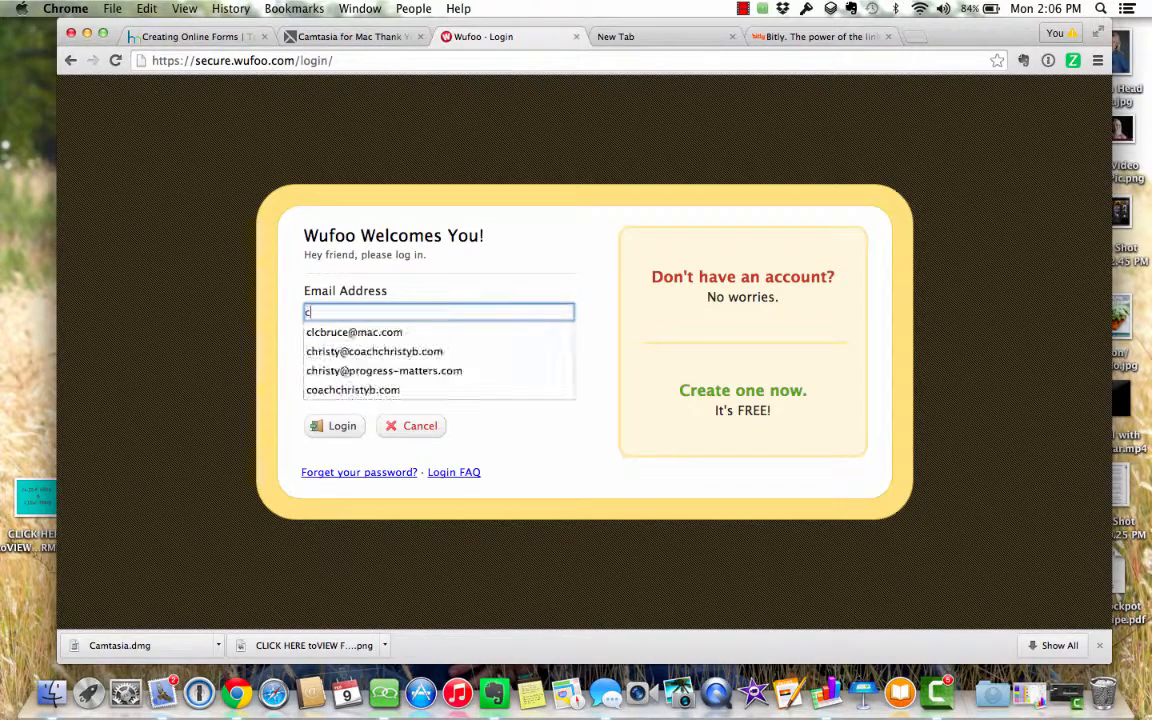
key(Up)
key(Up)
key(Up)
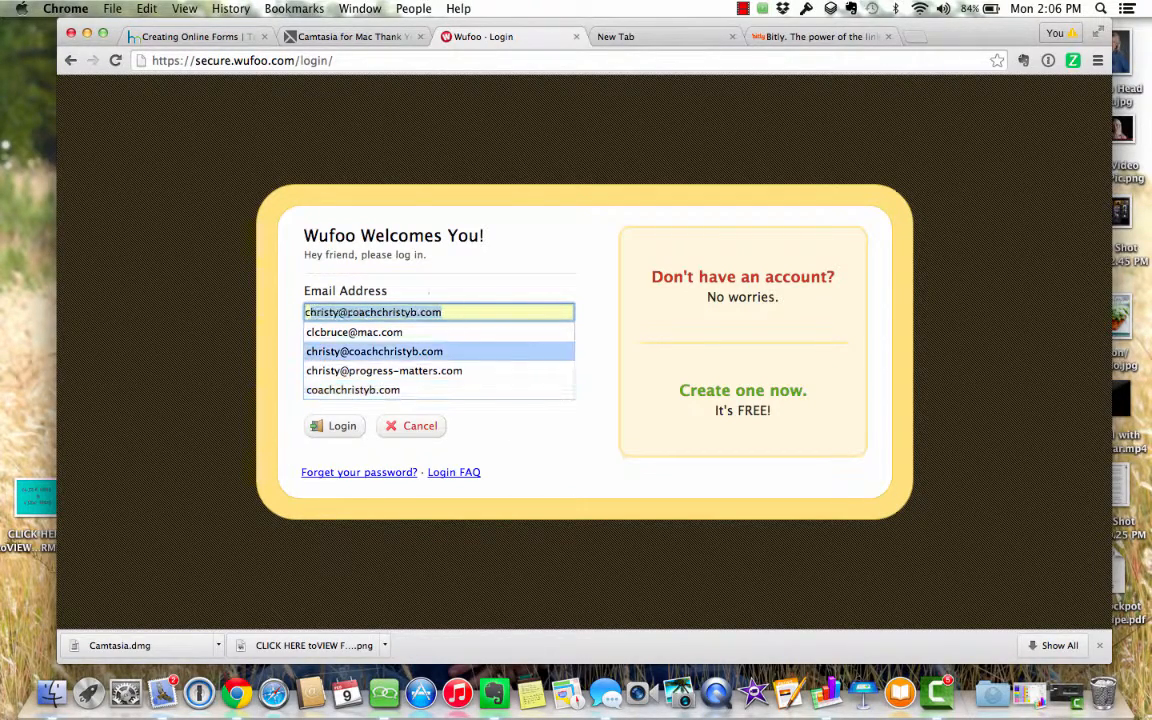
key(Return)
key(Tab)
text(•••••••••)
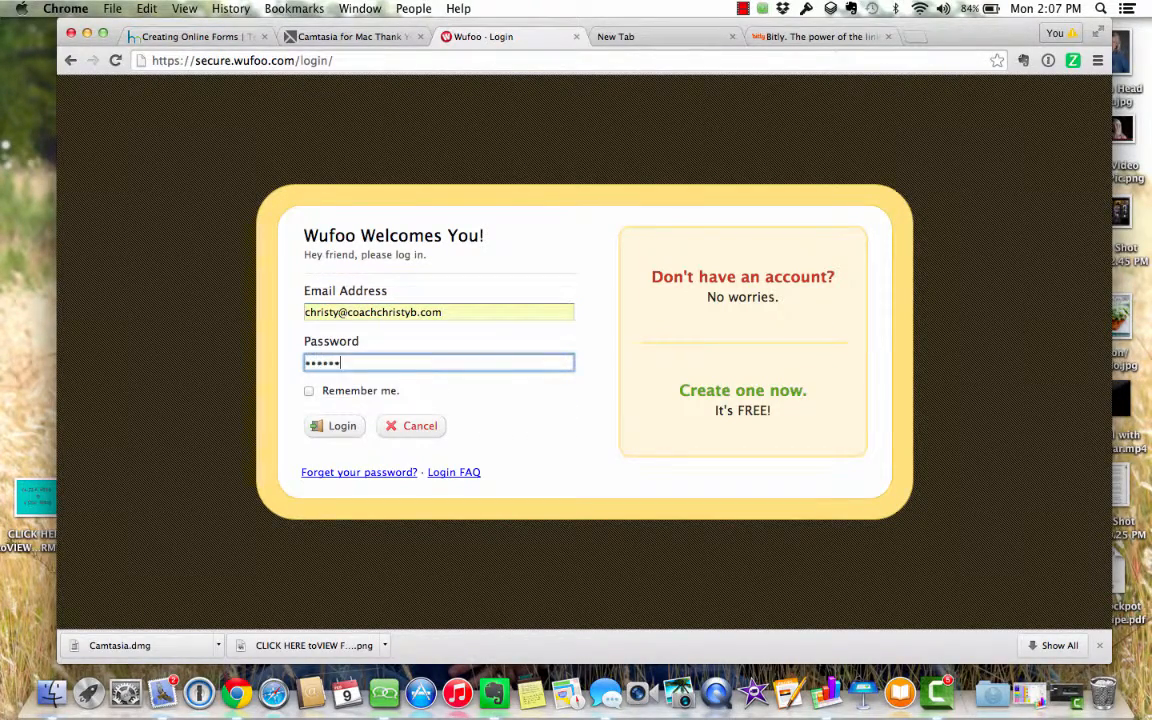
key(Return)
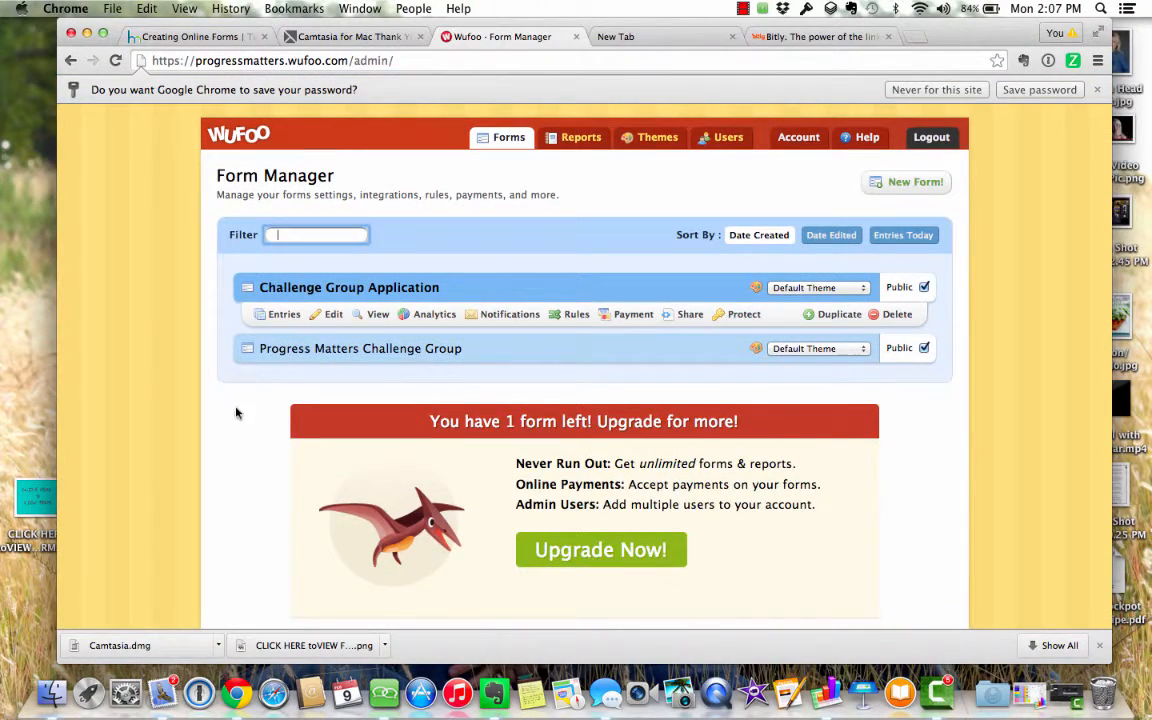
- Look at the Challenge Group Application form, then return and create a new Untitled Form
mouse_move(268, 386)
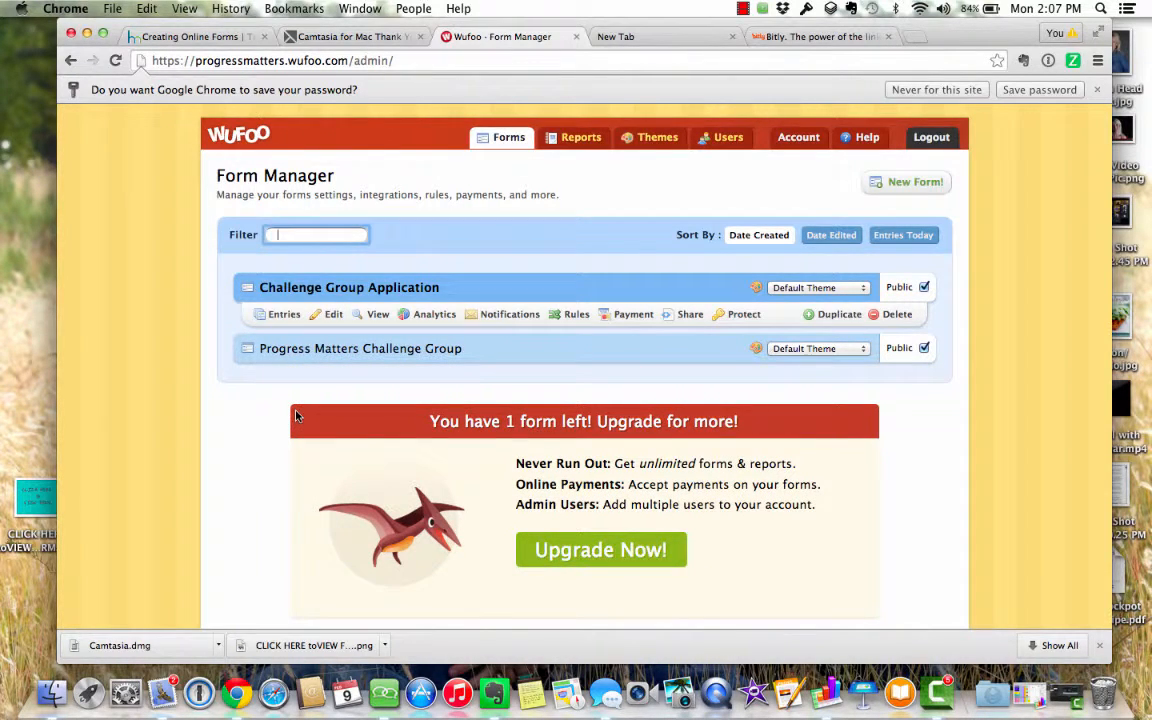
click(331, 316)
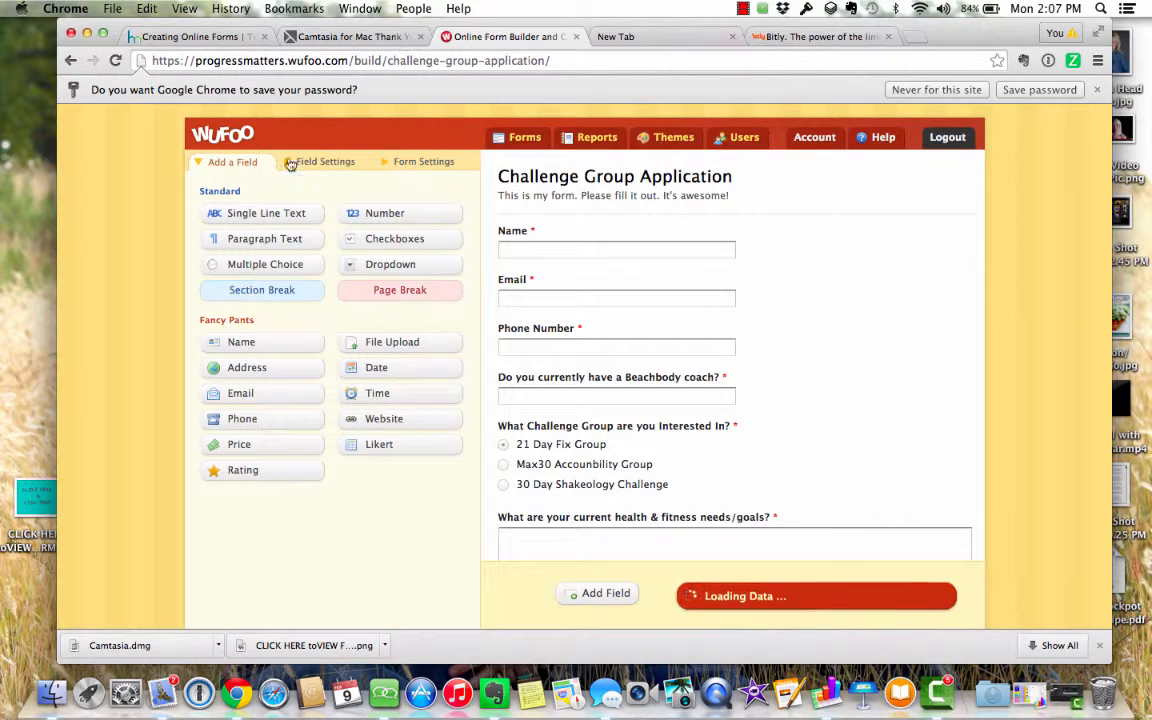
click(71, 61)
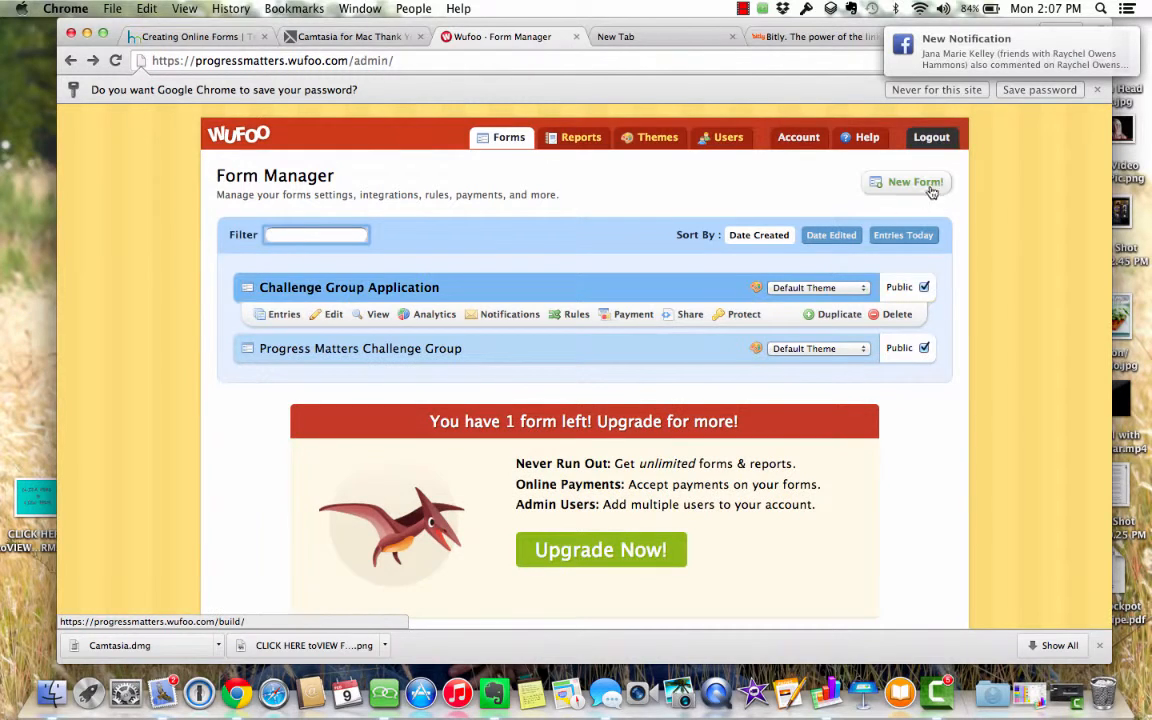
click(924, 184)
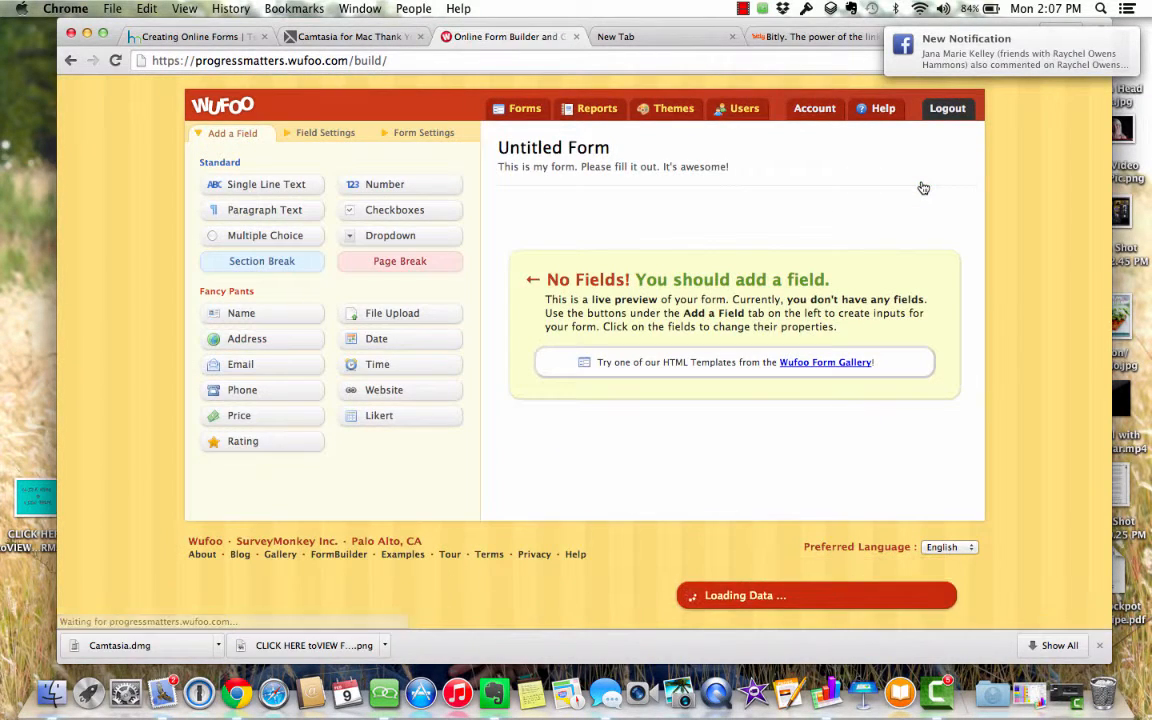
- In Form Settings, replace 'Untitled Form' with the name 'PM Accountability Group Application'
click(568, 149)
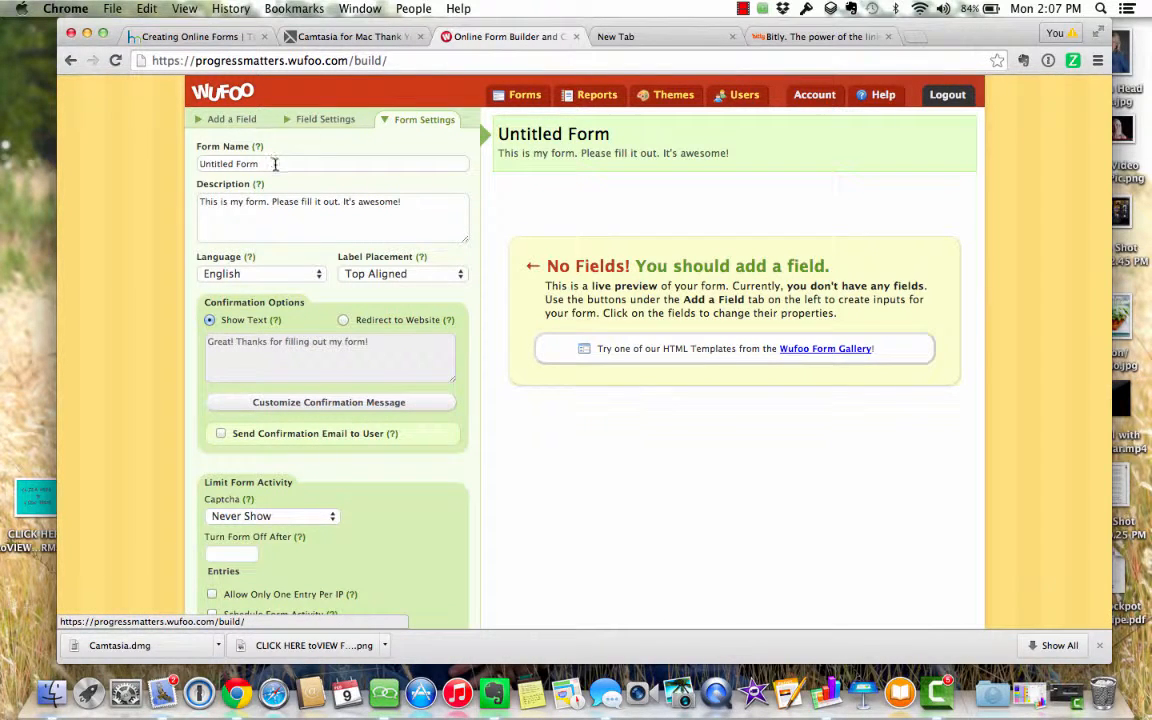
click(260, 164)
drag(260, 164, 175, 156)
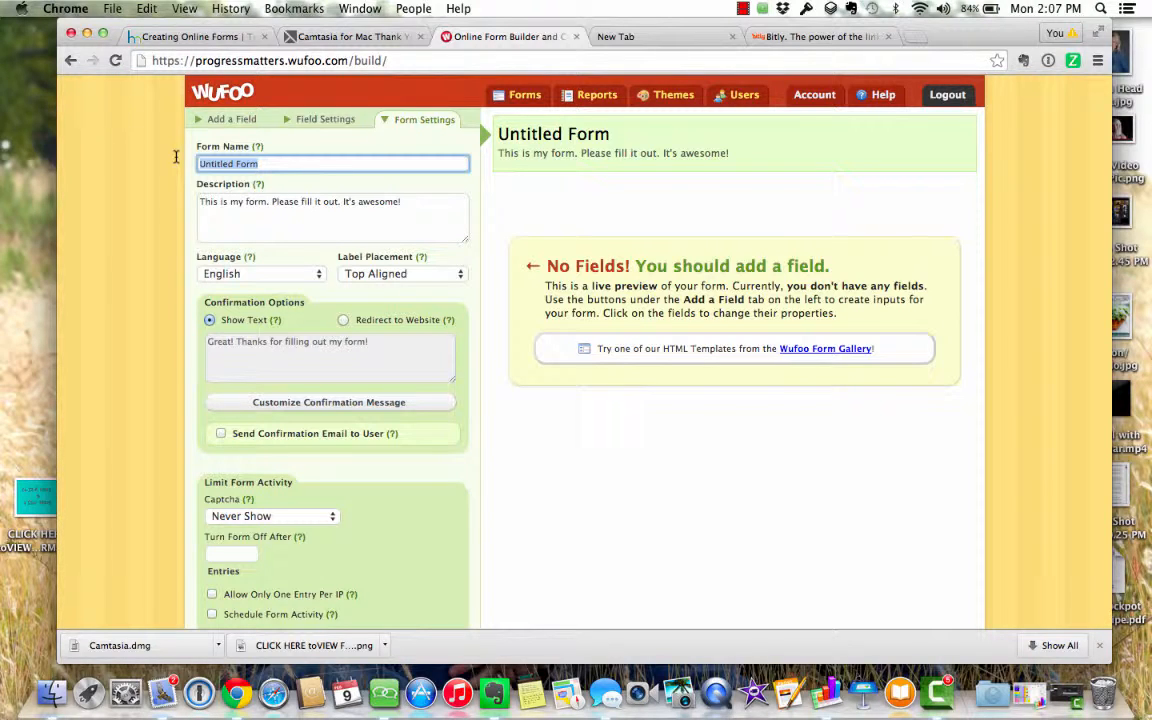
text(PM)
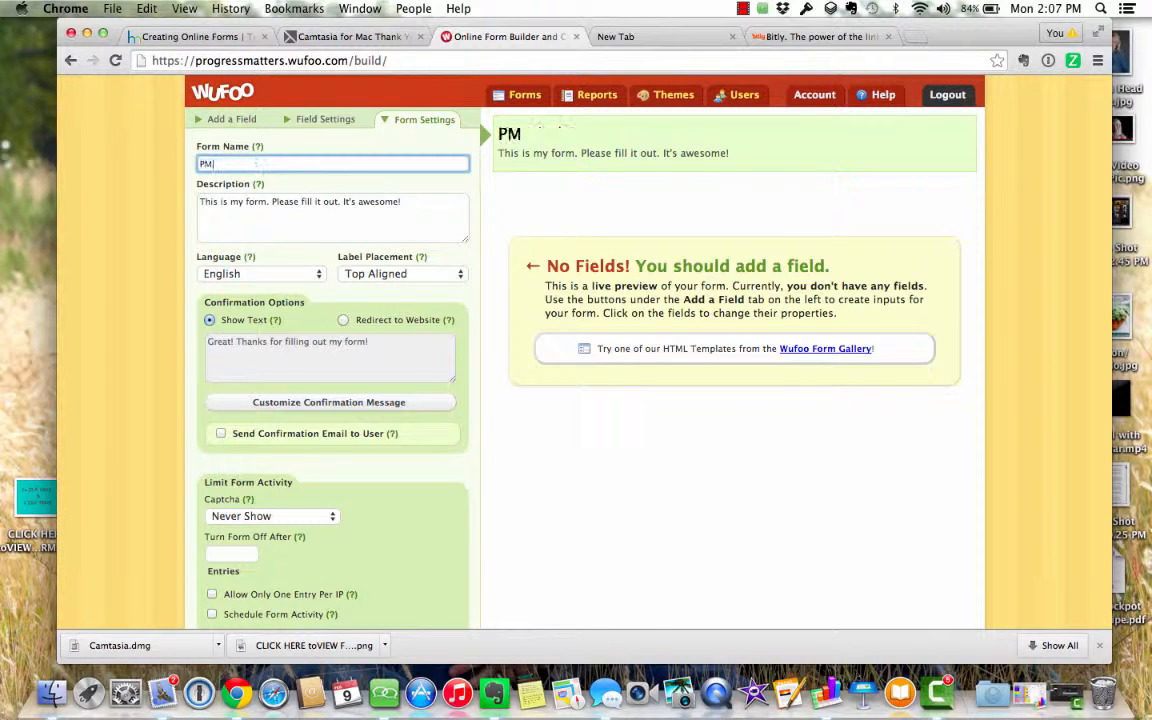
text( Account)
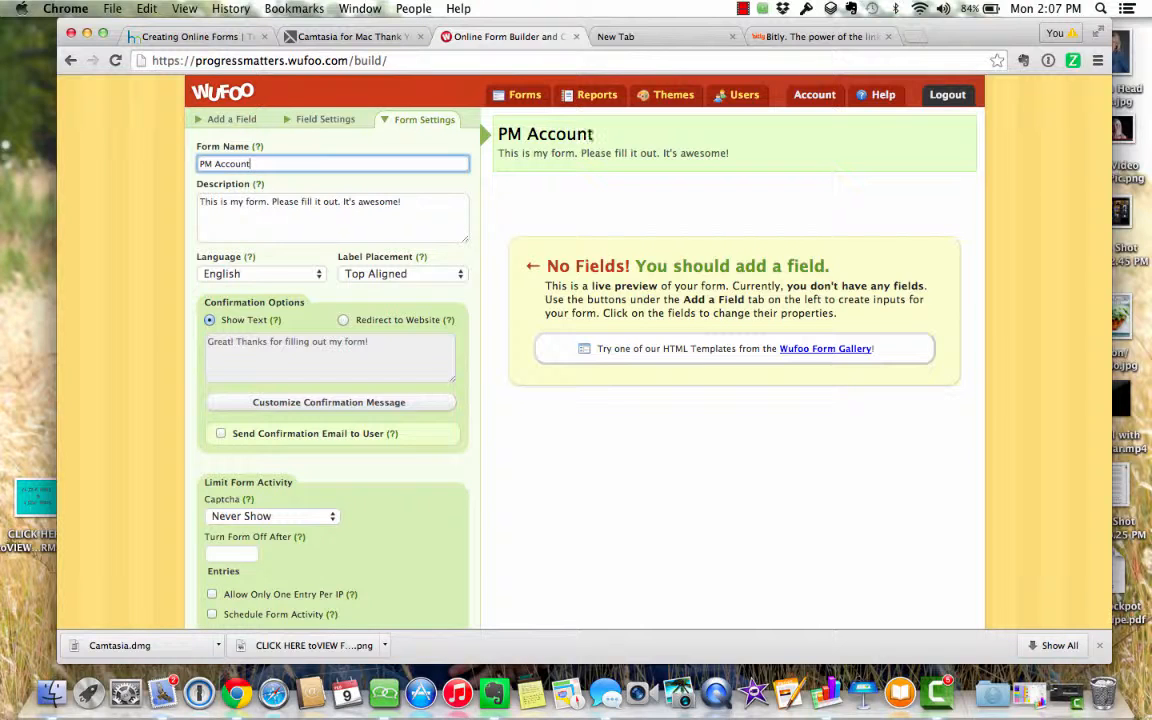
text(ability APpli)
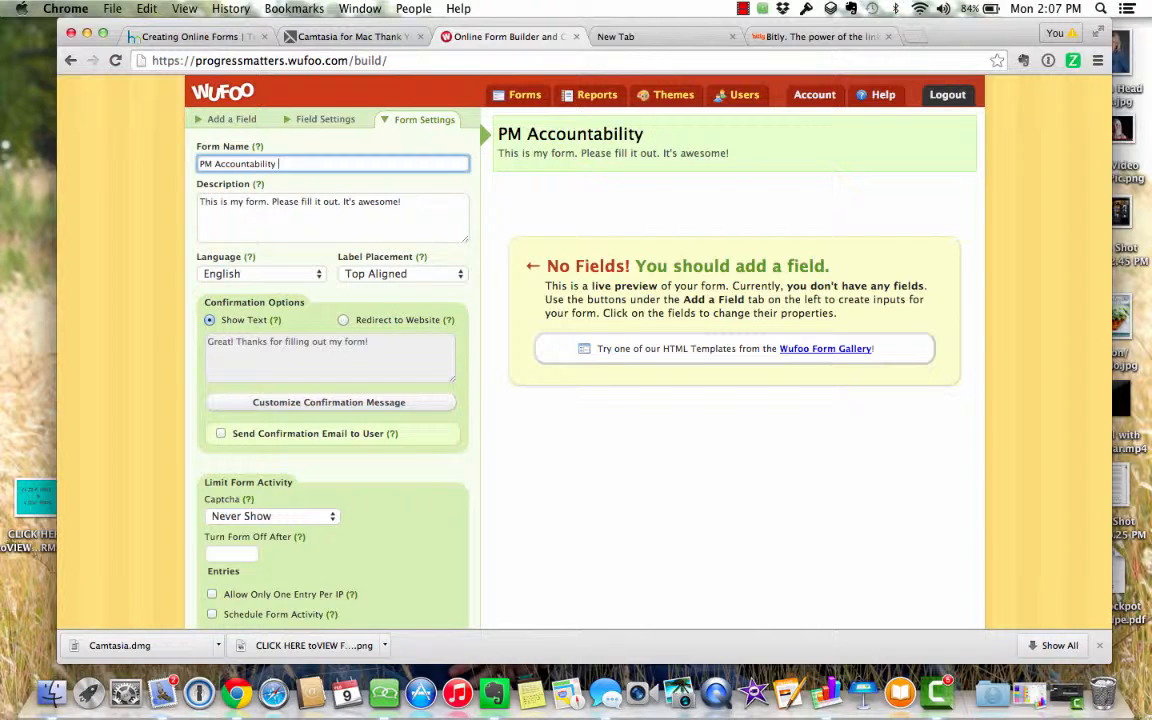
key(BackSpace)
key(BackSpace)
key(BackSpace)
key(BackSpace)
key(BackSpace)
text(Group P)
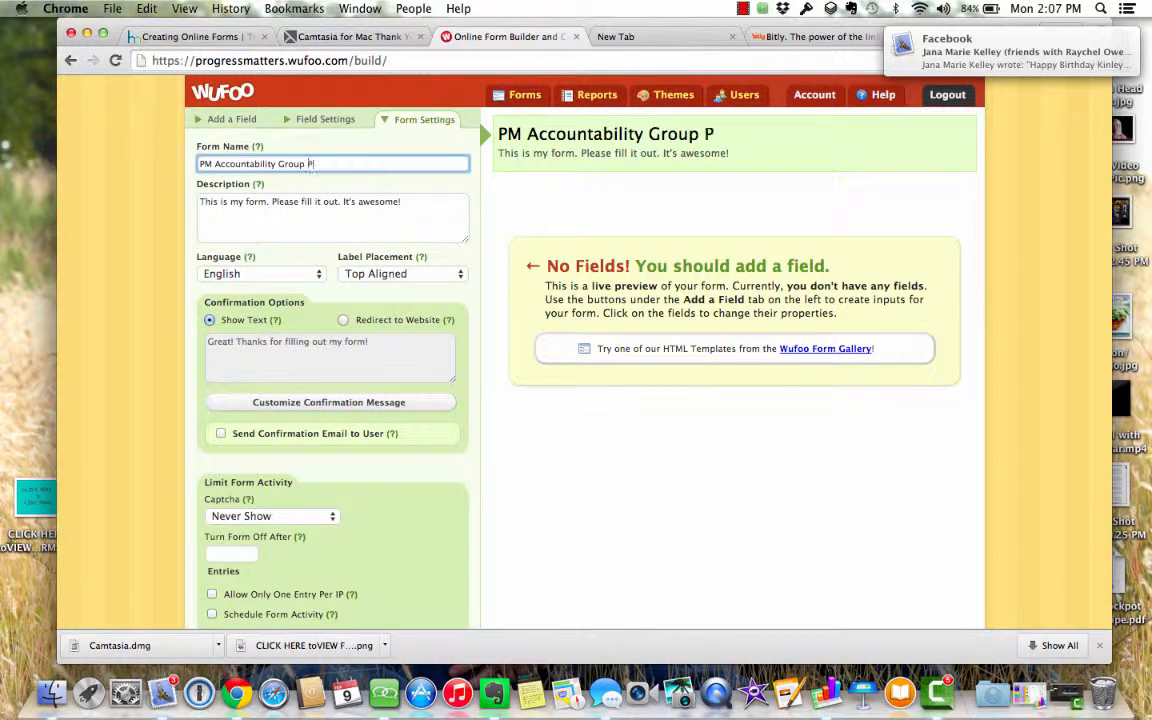
key(BackSpace)
text(APpli)
key(BackSpace)
key(BackSpace)
key(BackSpace)
key(BackSpace)
text(pli)
key(BackSpace)
key(BackSpace)
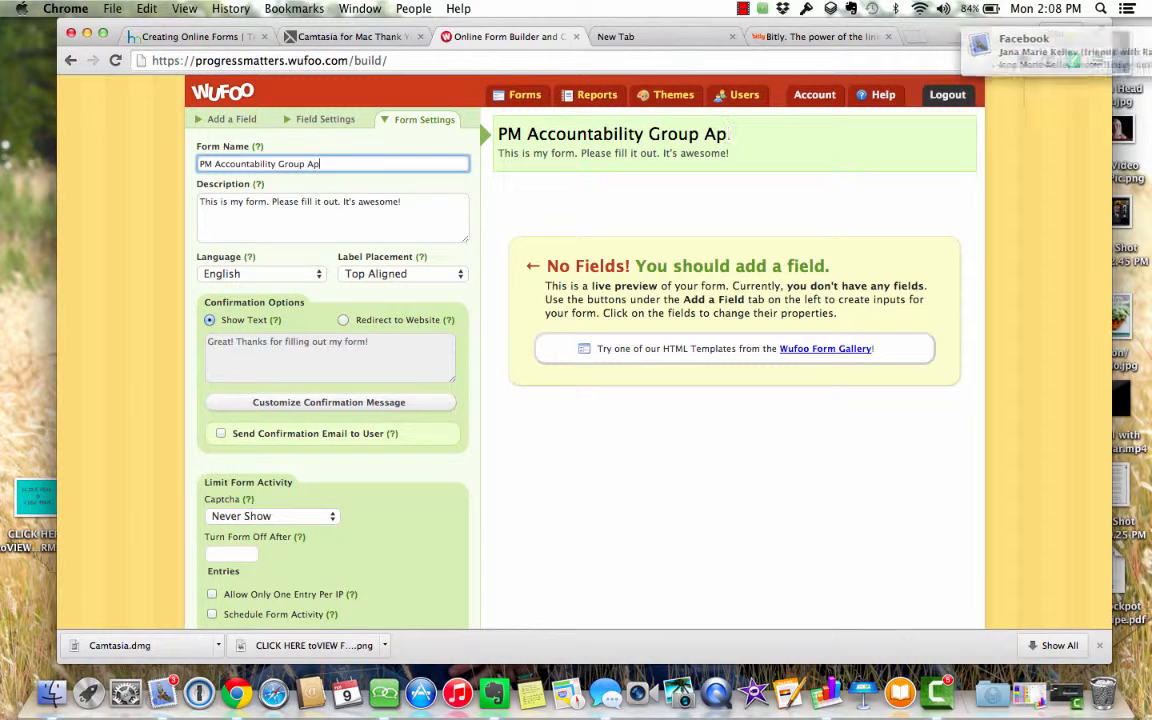
text(plicaiton)
key(BackSpace)
key(BackSpace)
key(BackSpace)
key(BackSpace)
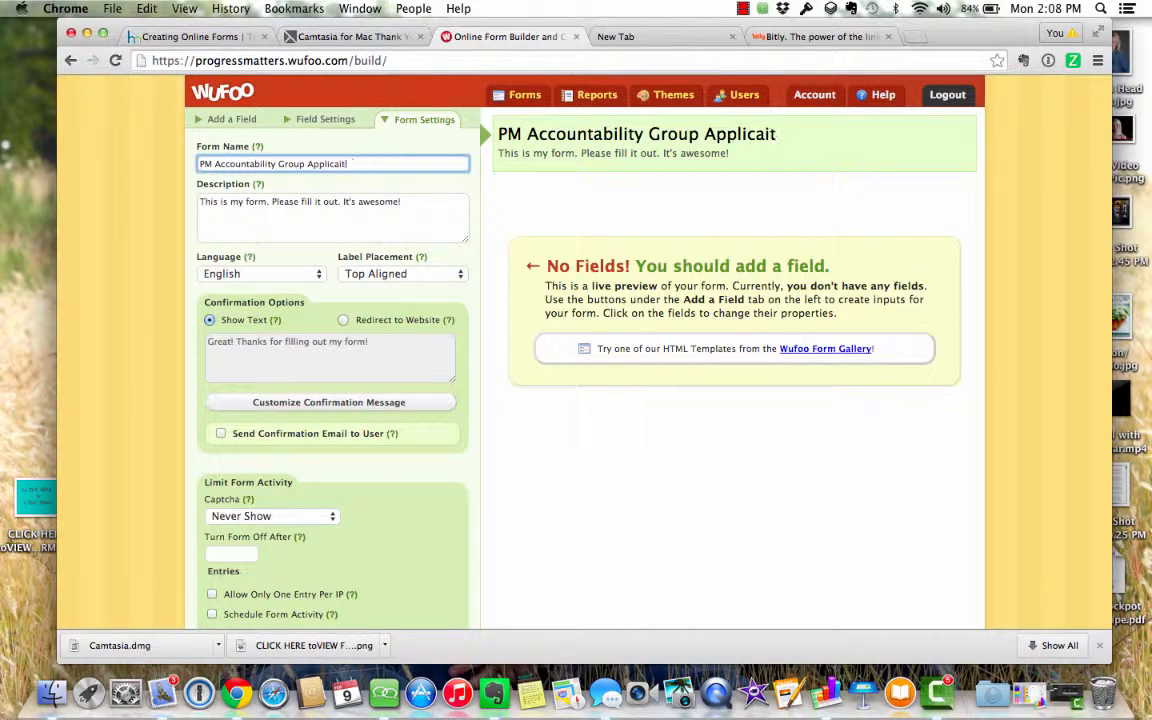
text(tion)
click(260, 219)
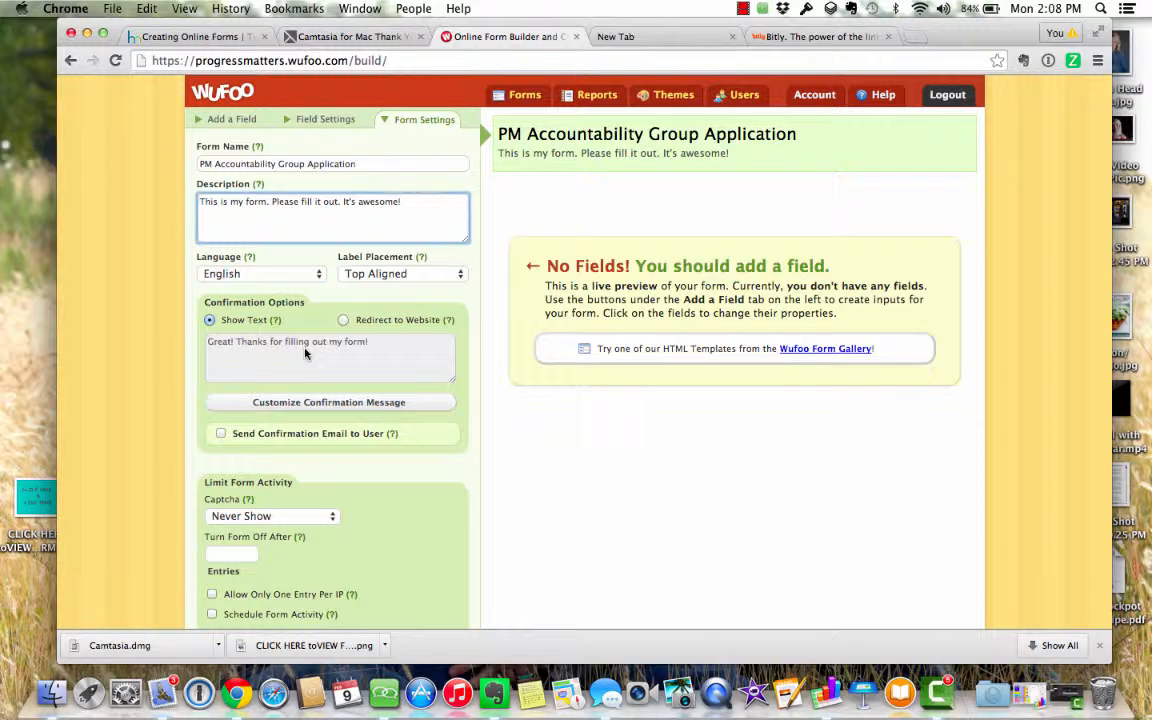
scroll(337, 380, down, 3)
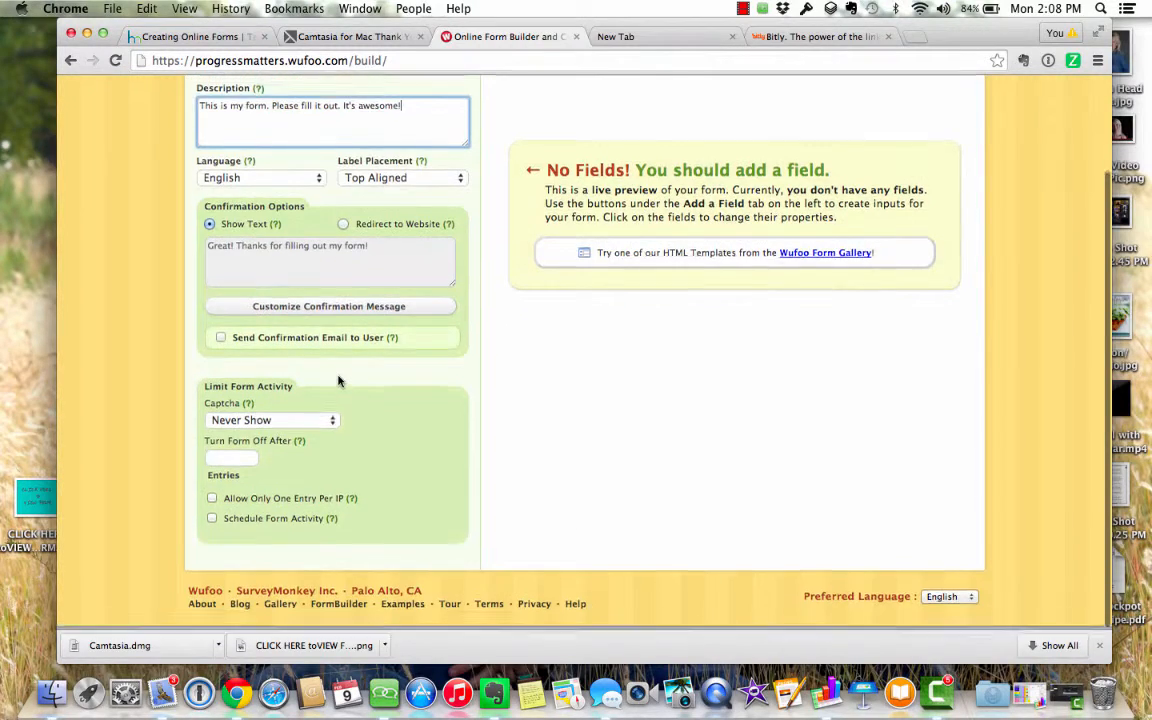
scroll(337, 380, up, 3)
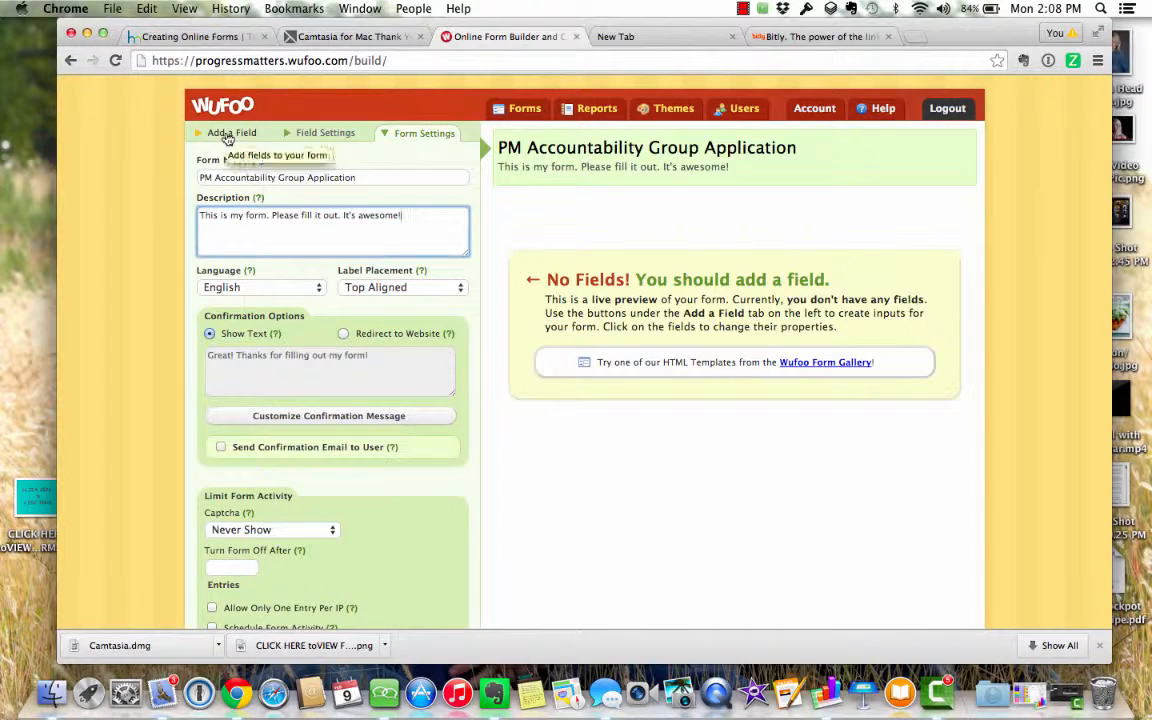
- Add a single-line text field labelled 'Name' and mark it required
click(227, 136)
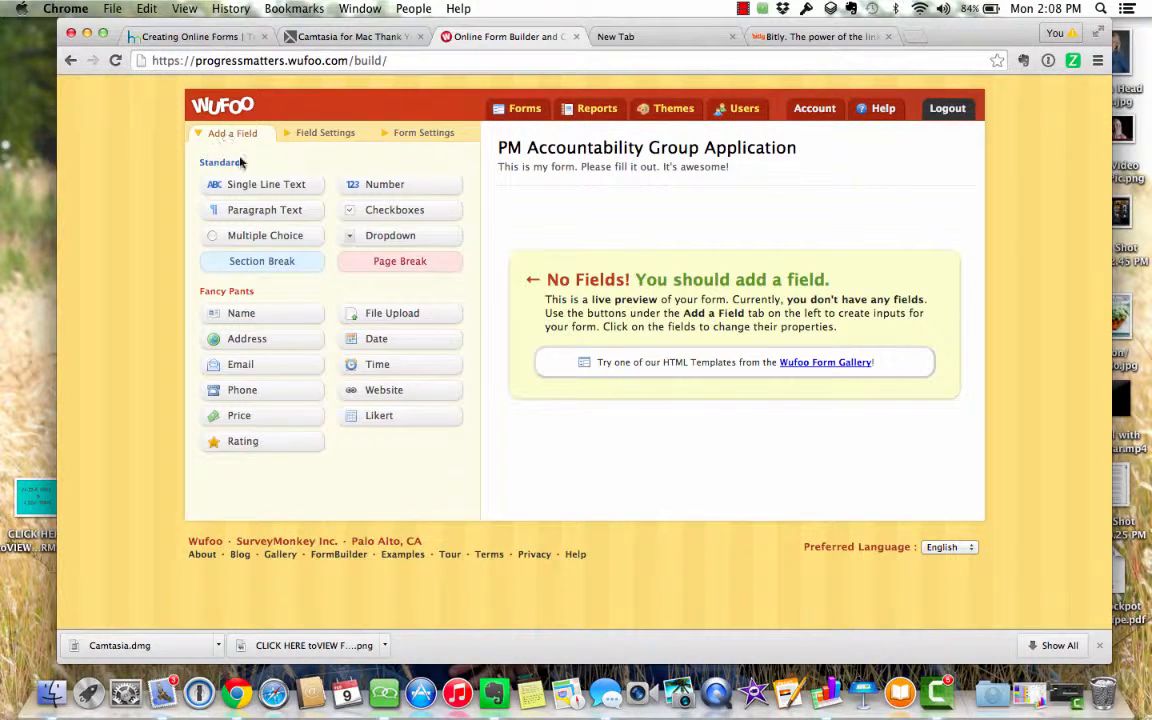
click(250, 186)
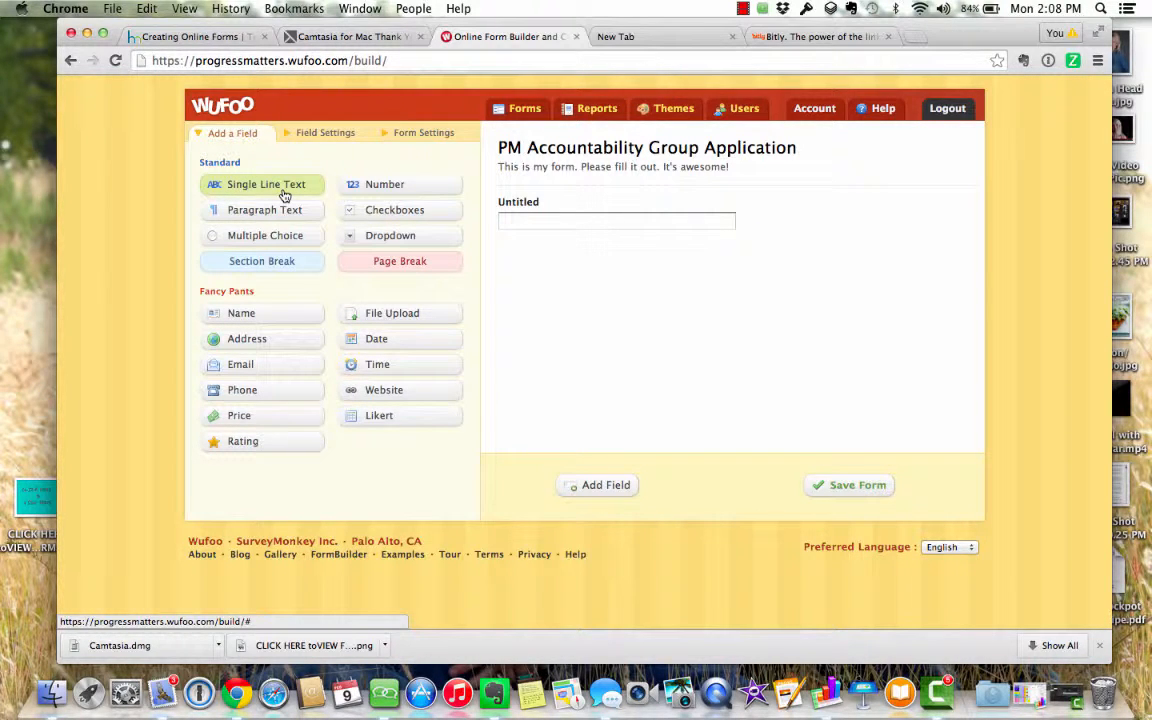
click(521, 206)
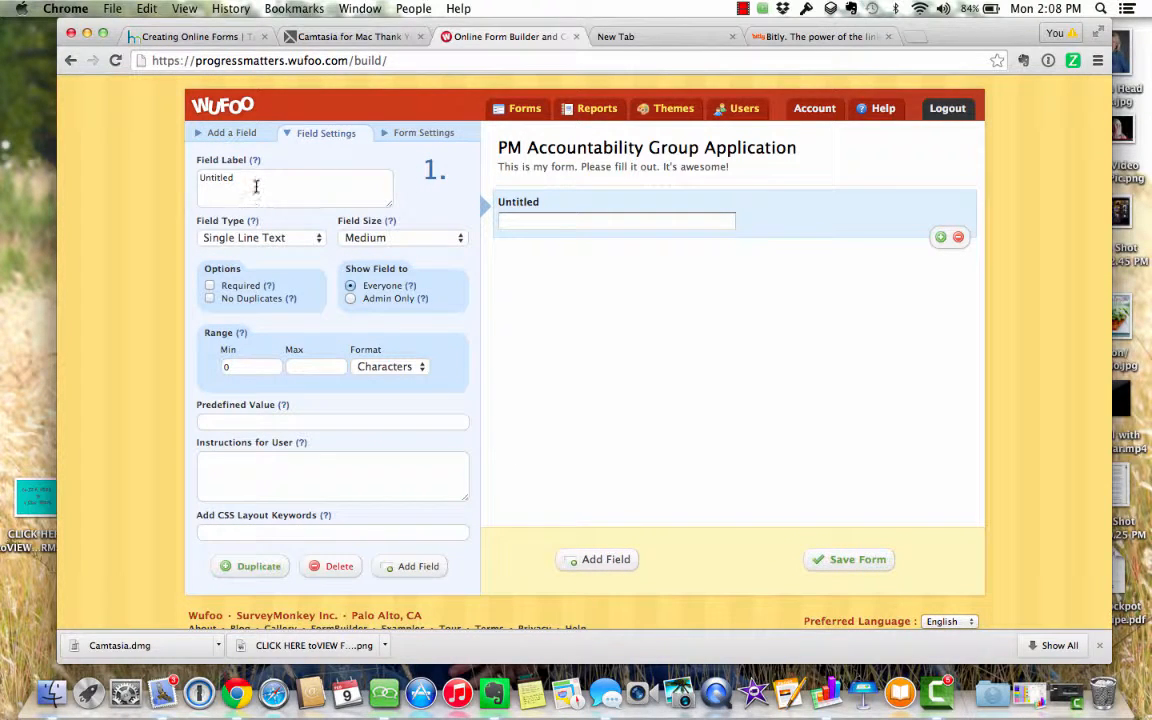
drag(256, 186, 181, 174)
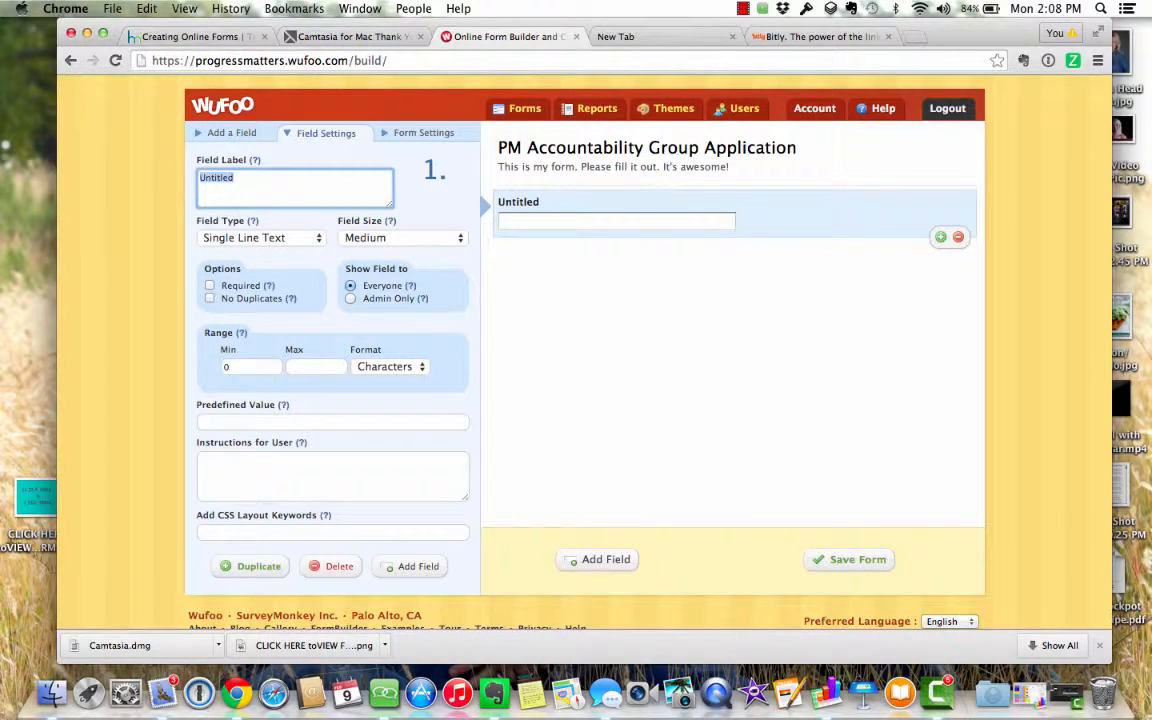
text(Name)
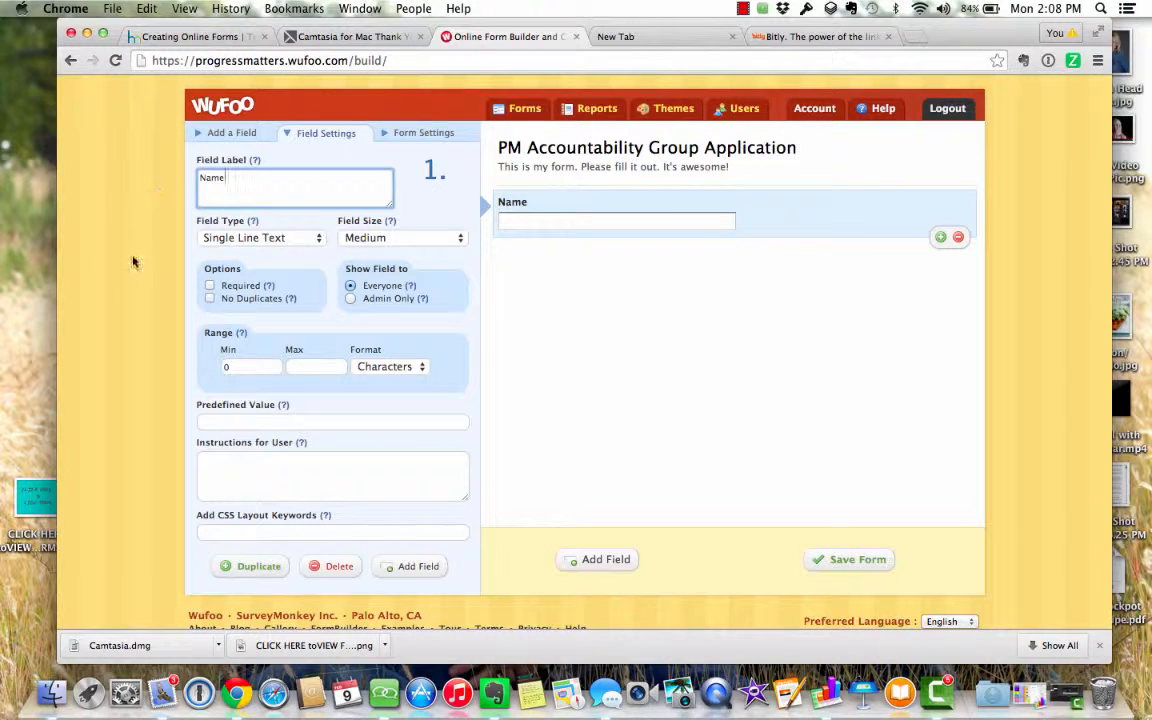
click(210, 286)
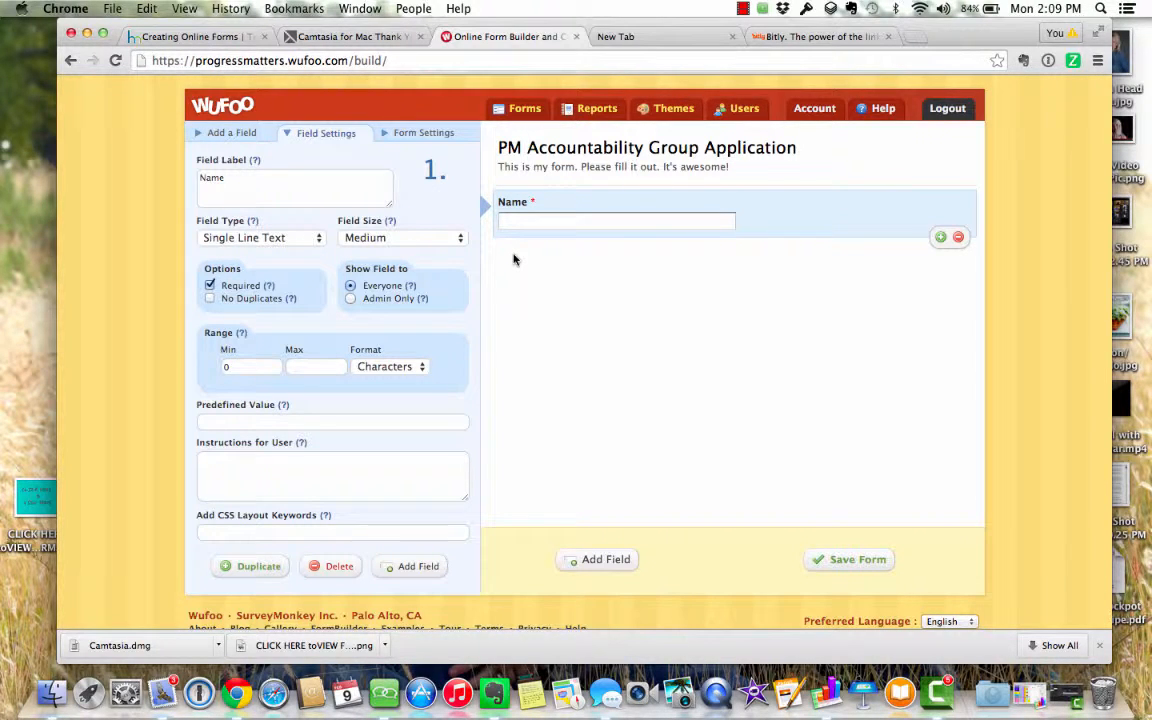
- Add a required single-line text field labelled 'Email'
click(608, 560)
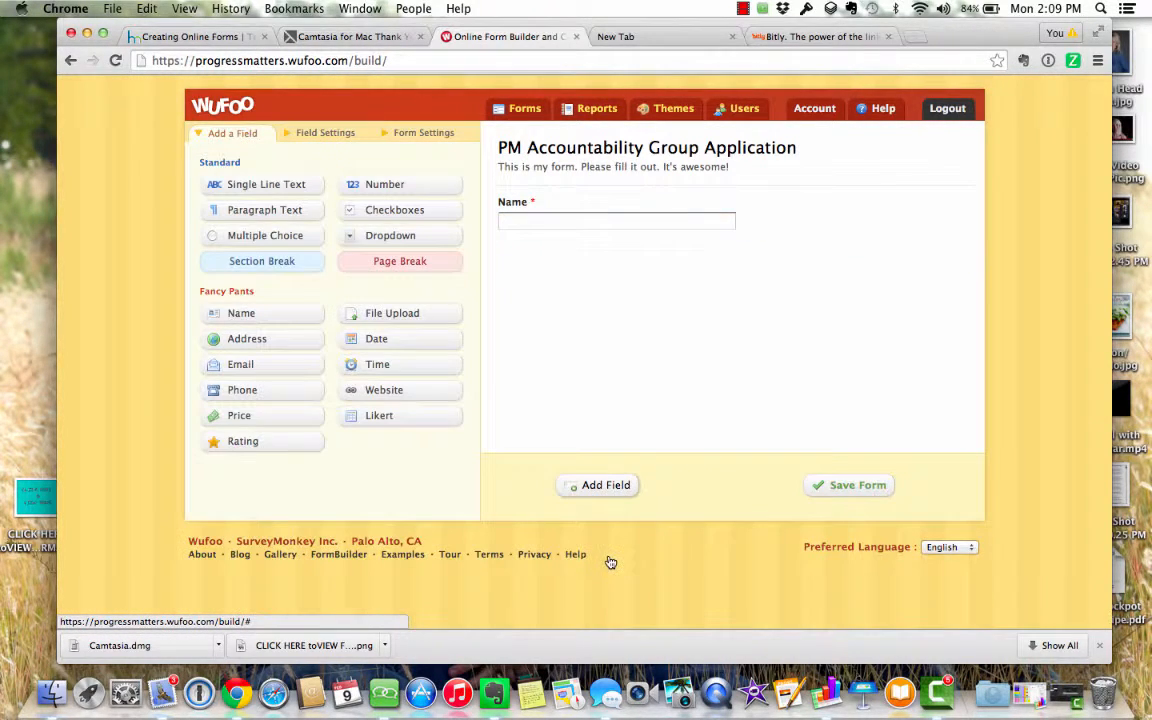
click(285, 190)
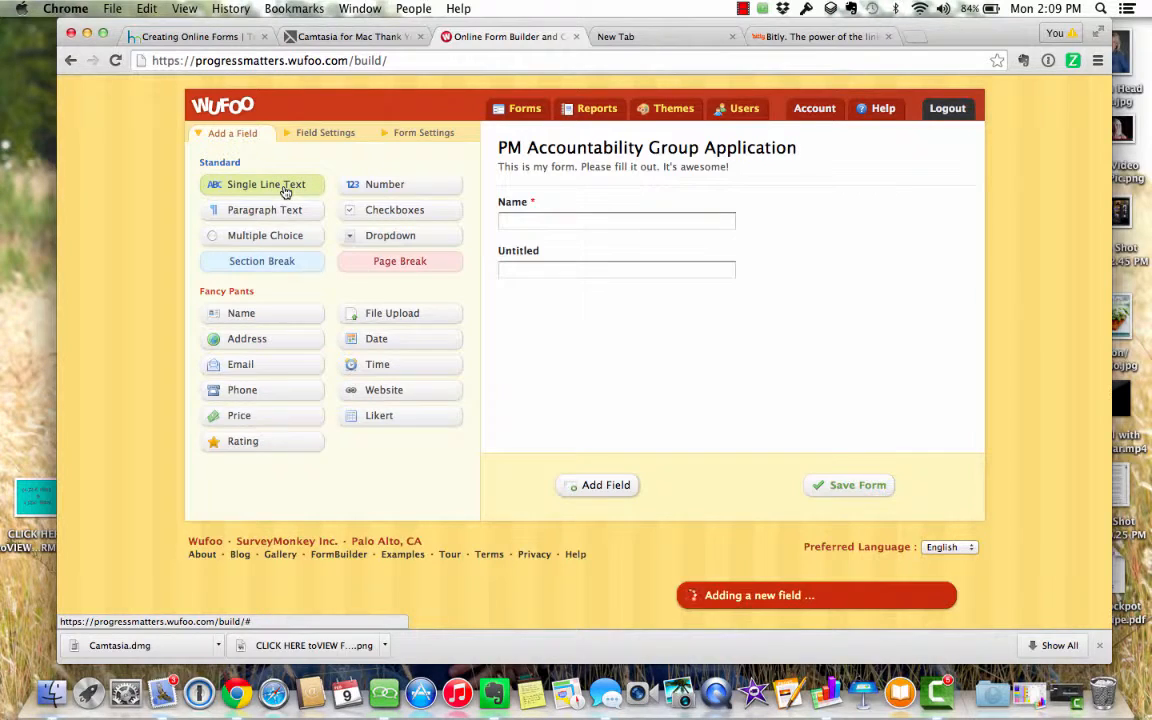
click(531, 255)
drag(291, 206, 170, 200)
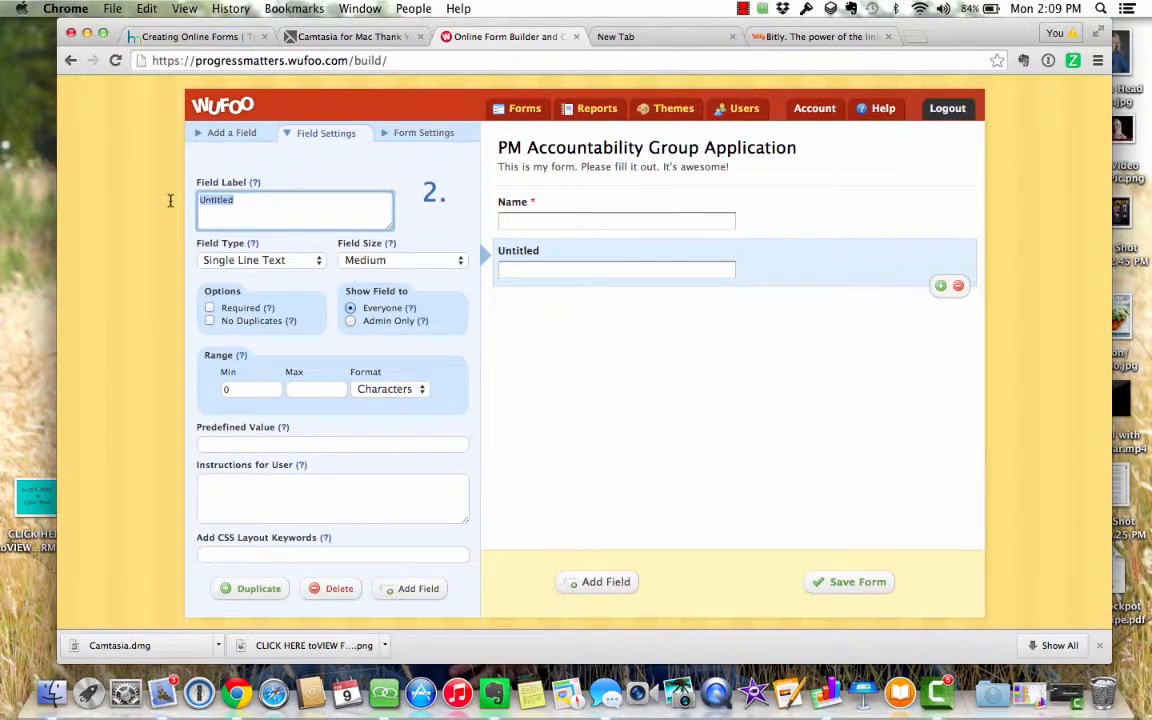
text(Email)
click(210, 307)
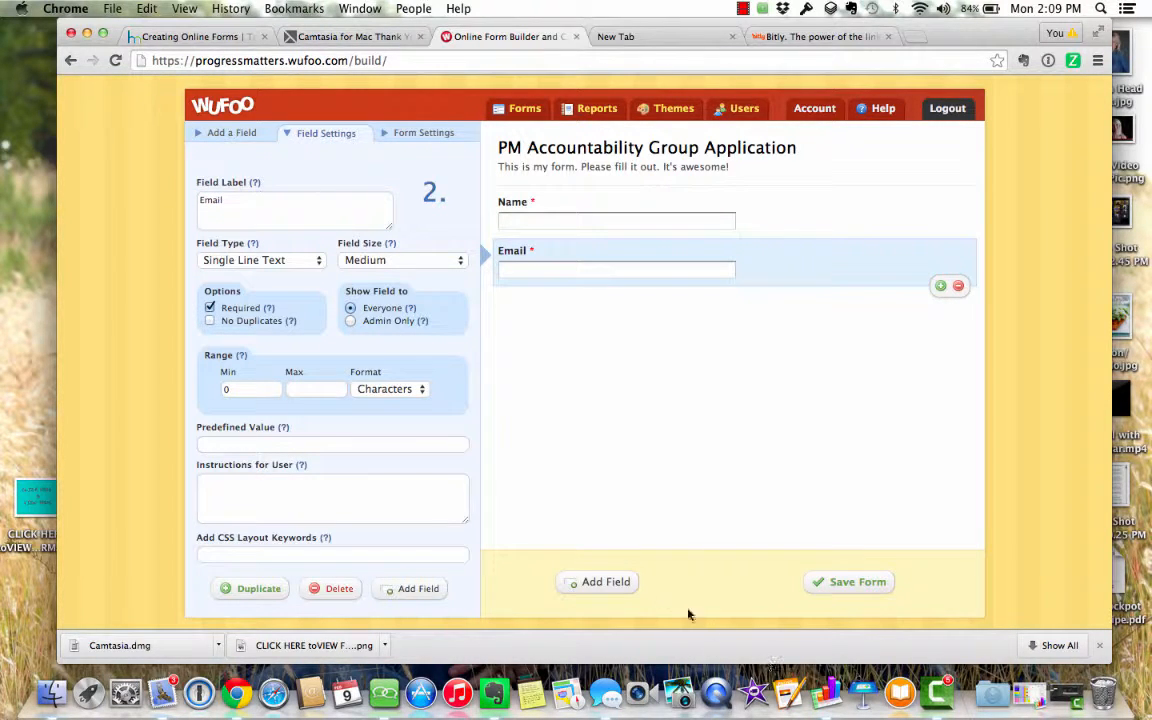
- Add a required single-line text field labelled 'Phone Number'
click(625, 583)
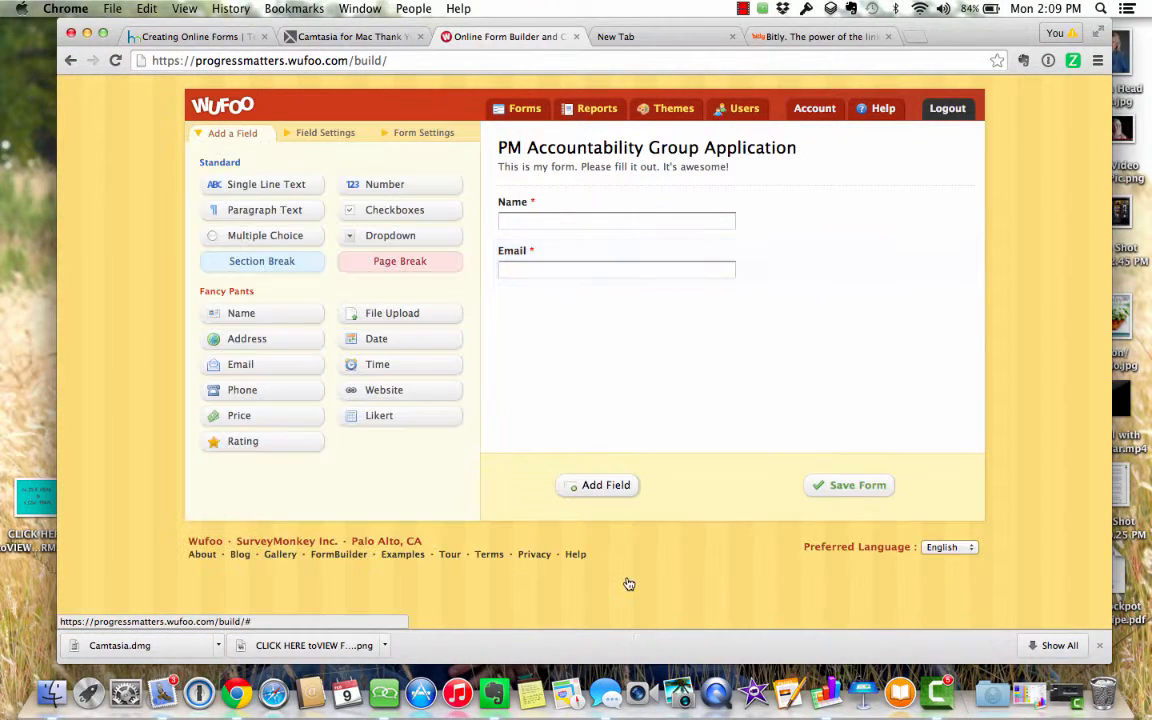
click(283, 188)
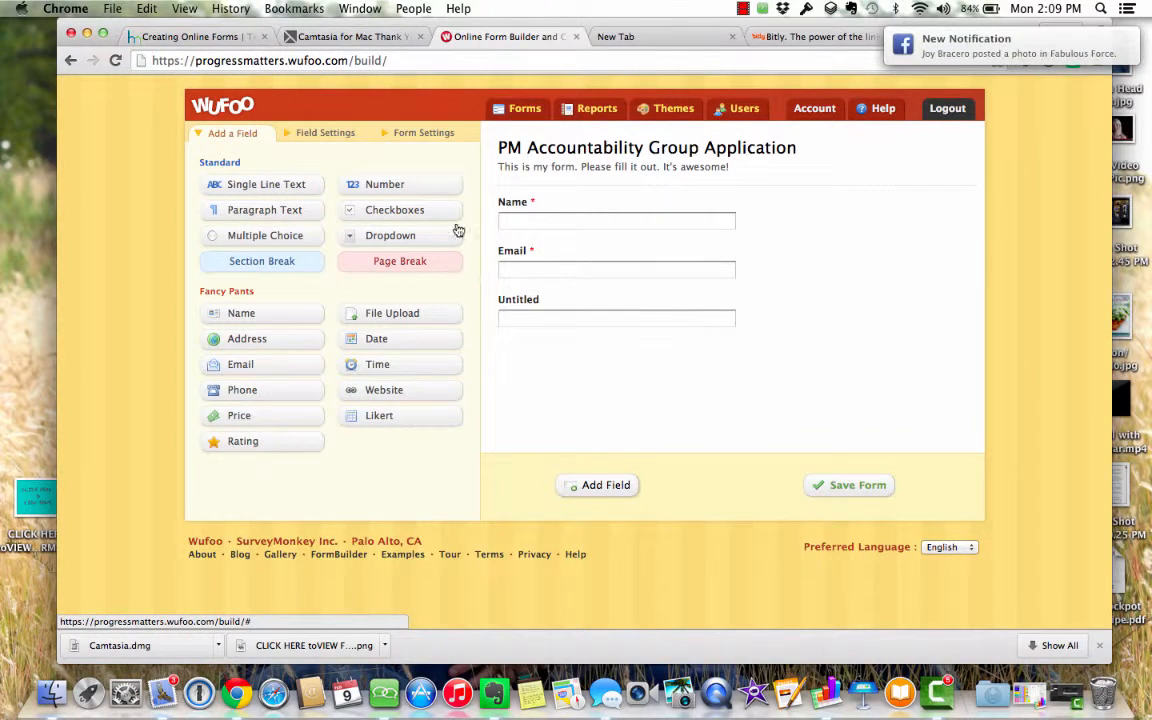
click(535, 305)
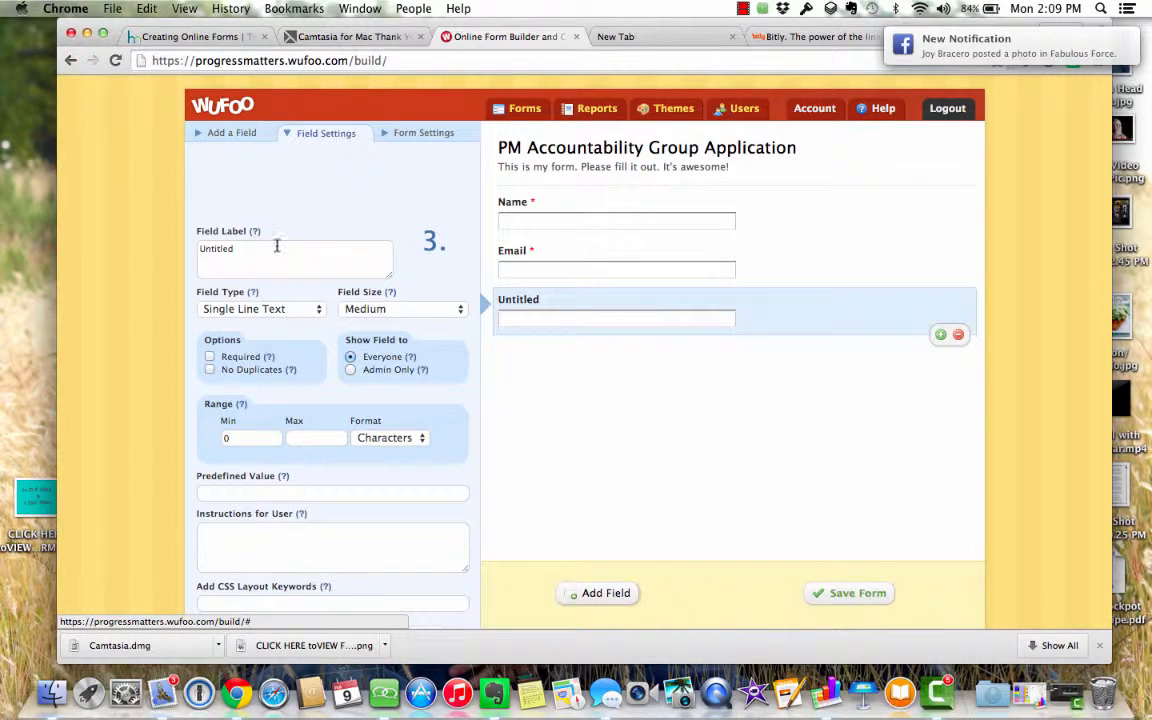
drag(252, 248, 173, 249)
text(Phone Number)
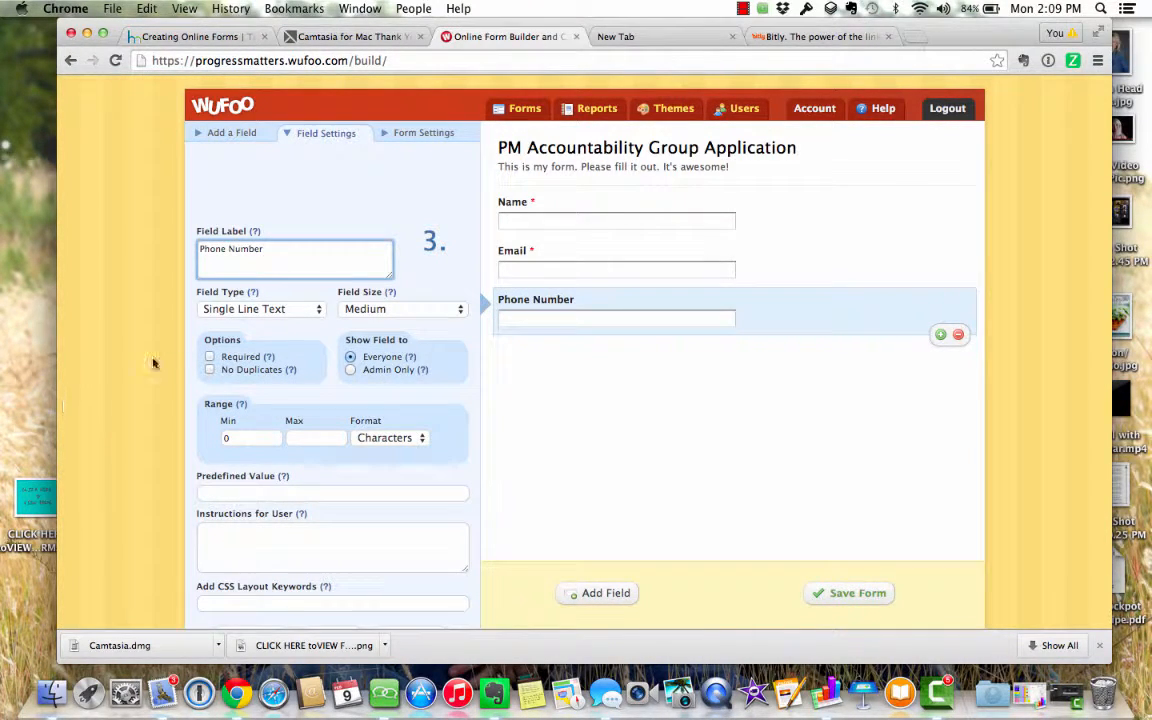
click(209, 356)
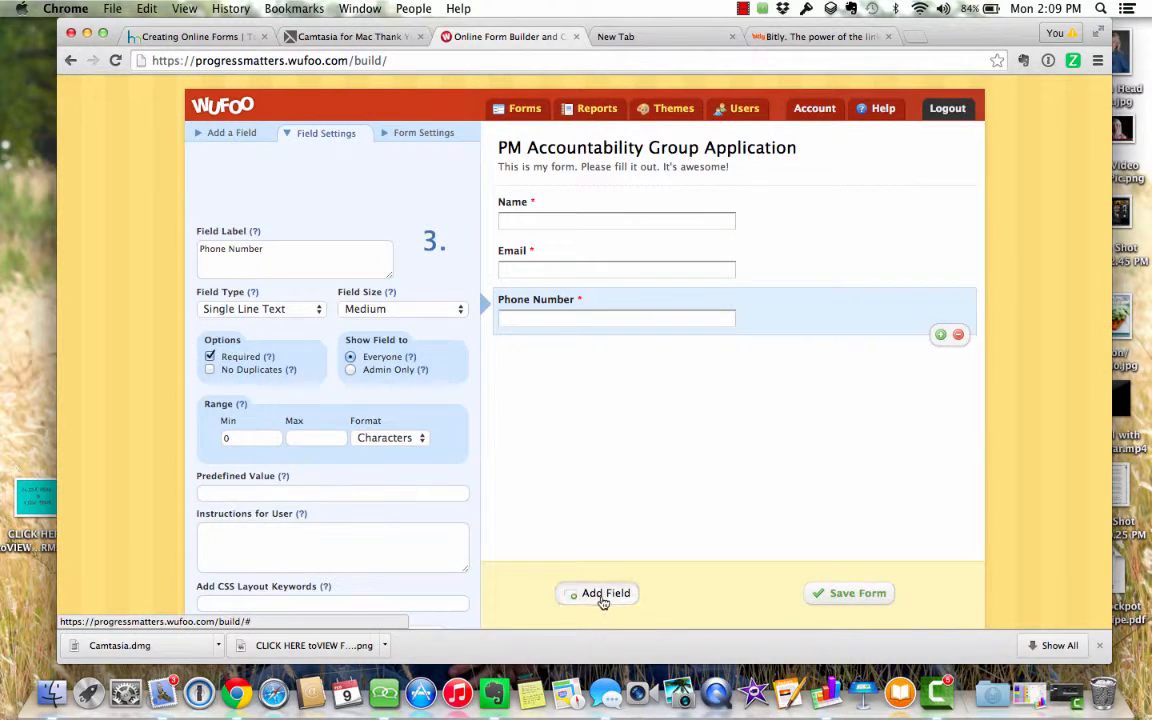
click(600, 594)
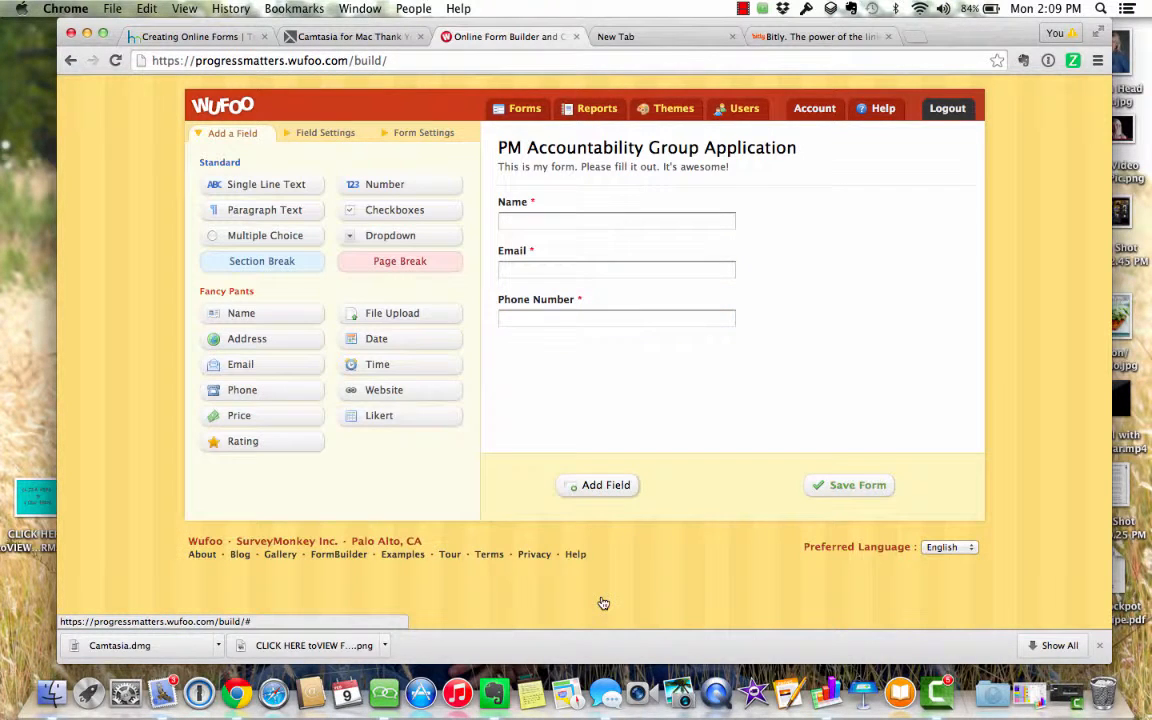
- Add a multiple-choice question labelled 'What Group are you interested in?'
click(299, 240)
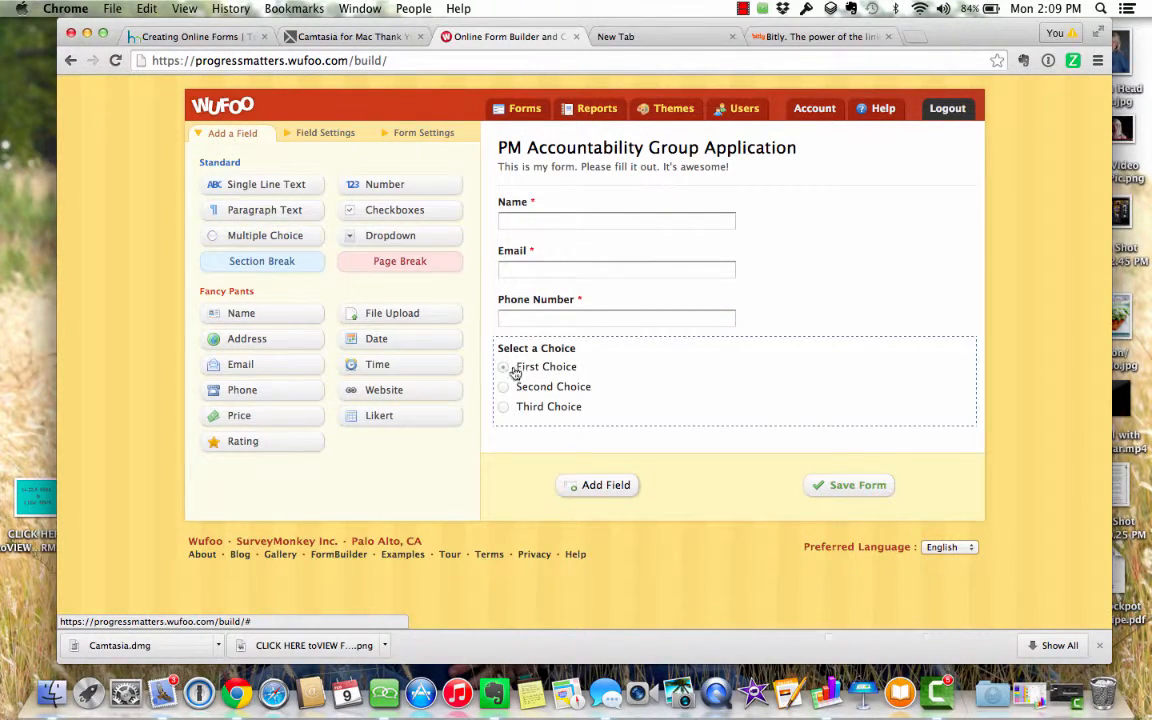
click(567, 355)
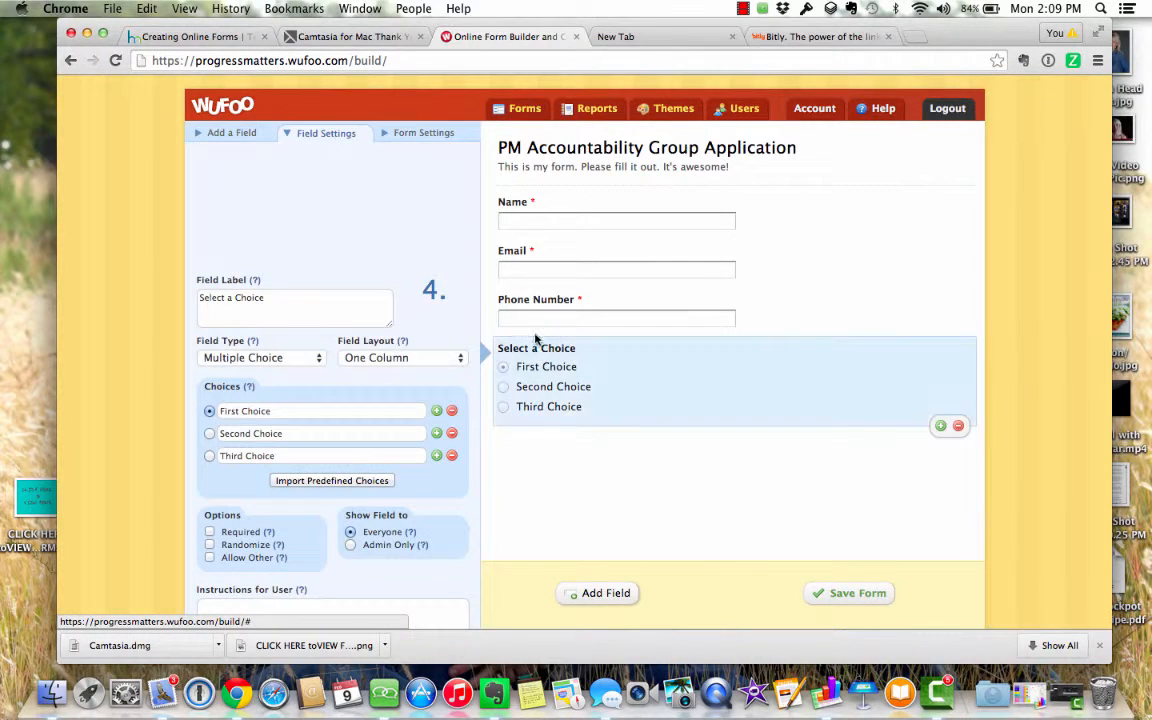
drag(275, 297, 124, 297)
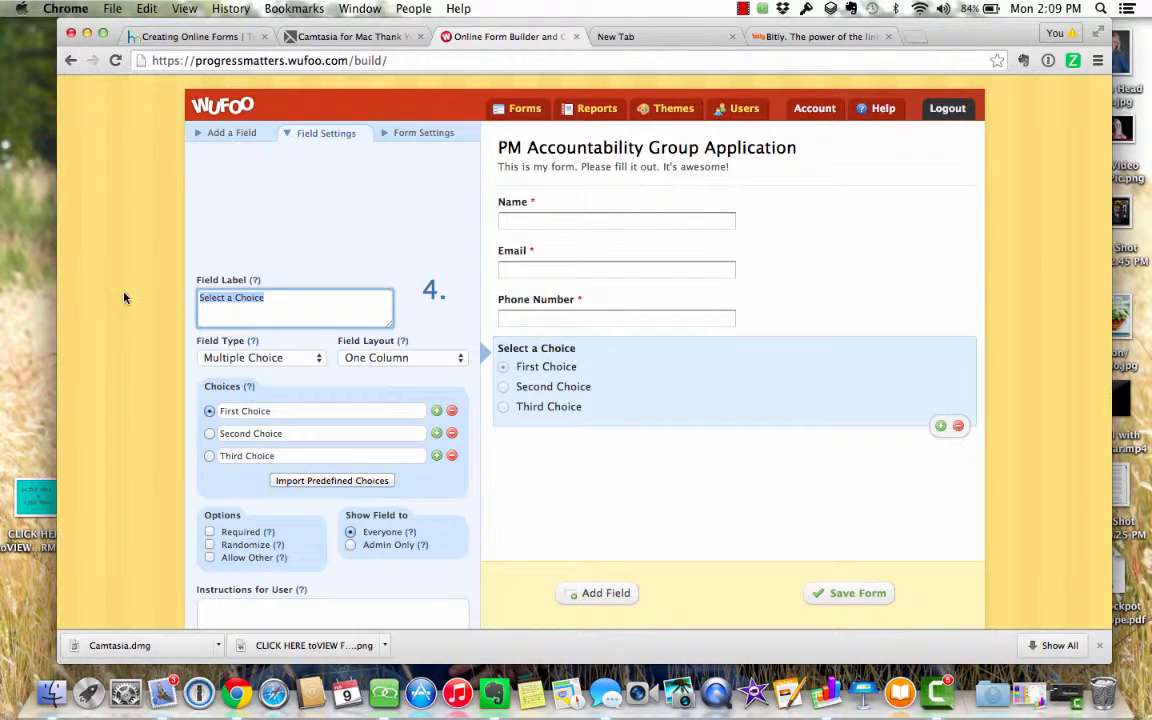
text(What Cha)
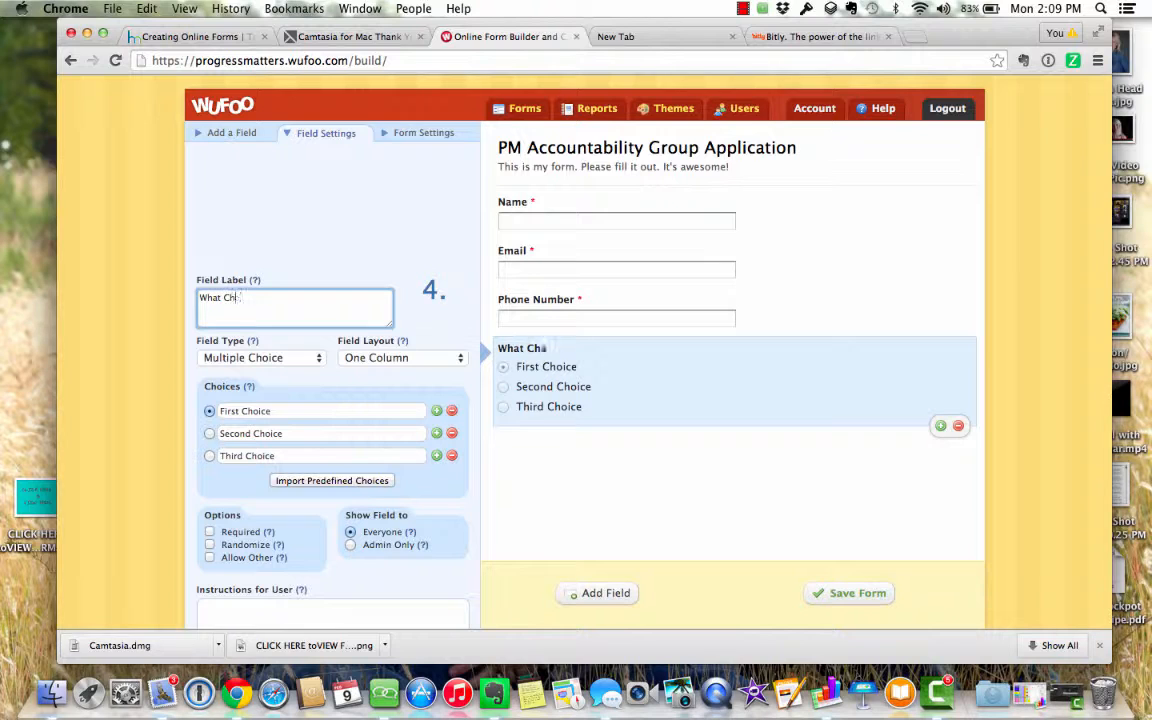
key(BackSpace)
key(BackSpace)
key(BackSpace)
text(Group are you intere)
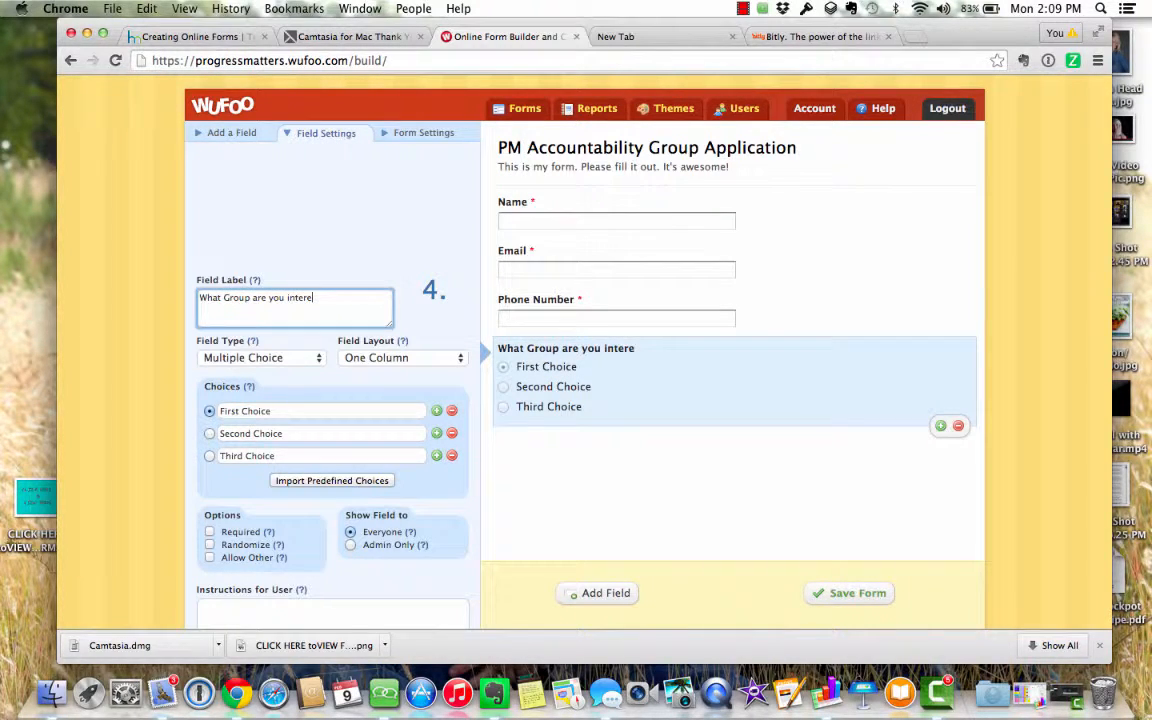
text(sted in?)
- Set its choices to '21 Day Accountability Group', 'Max30 Challenge Group' and a 30-day Shakeology challenge, then mark it required
click(284, 410)
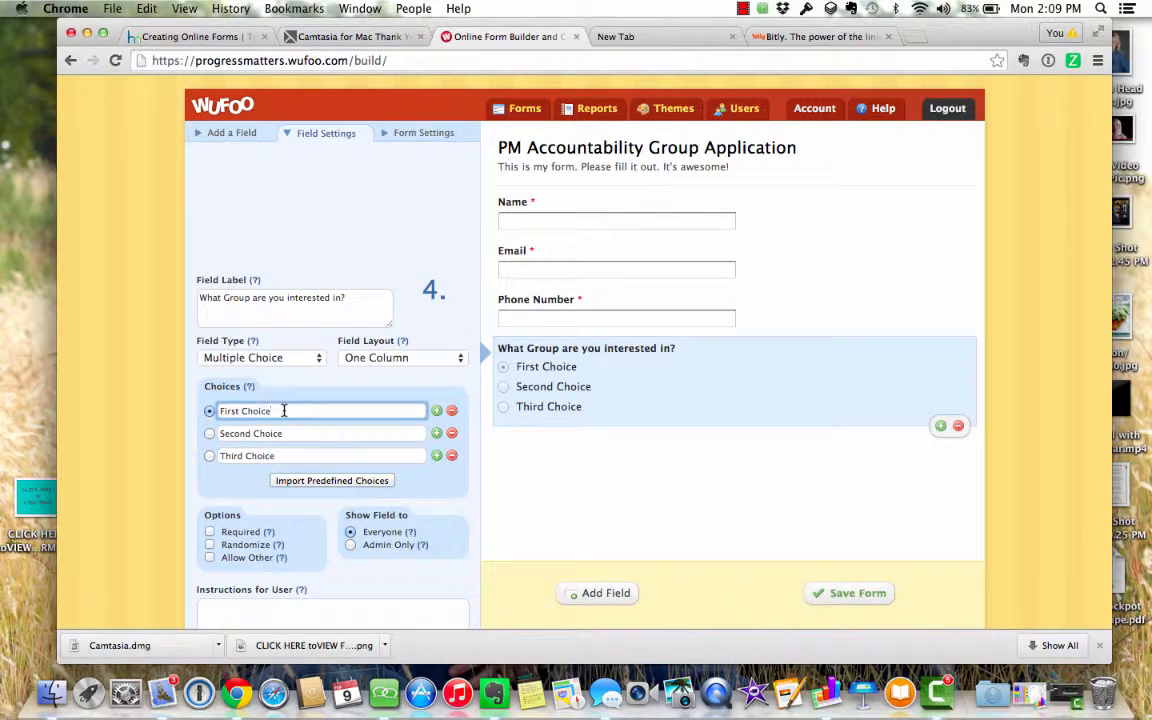
drag(284, 410, 187, 408)
text(21 Day Accoun)
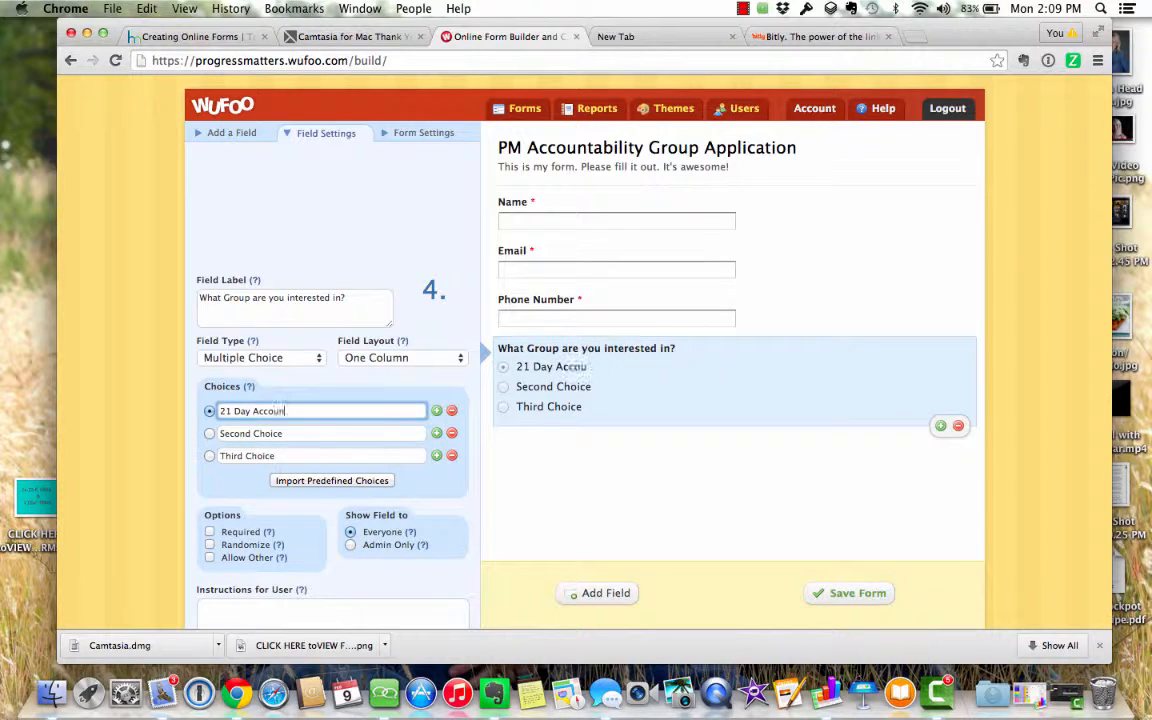
text(tability Group)
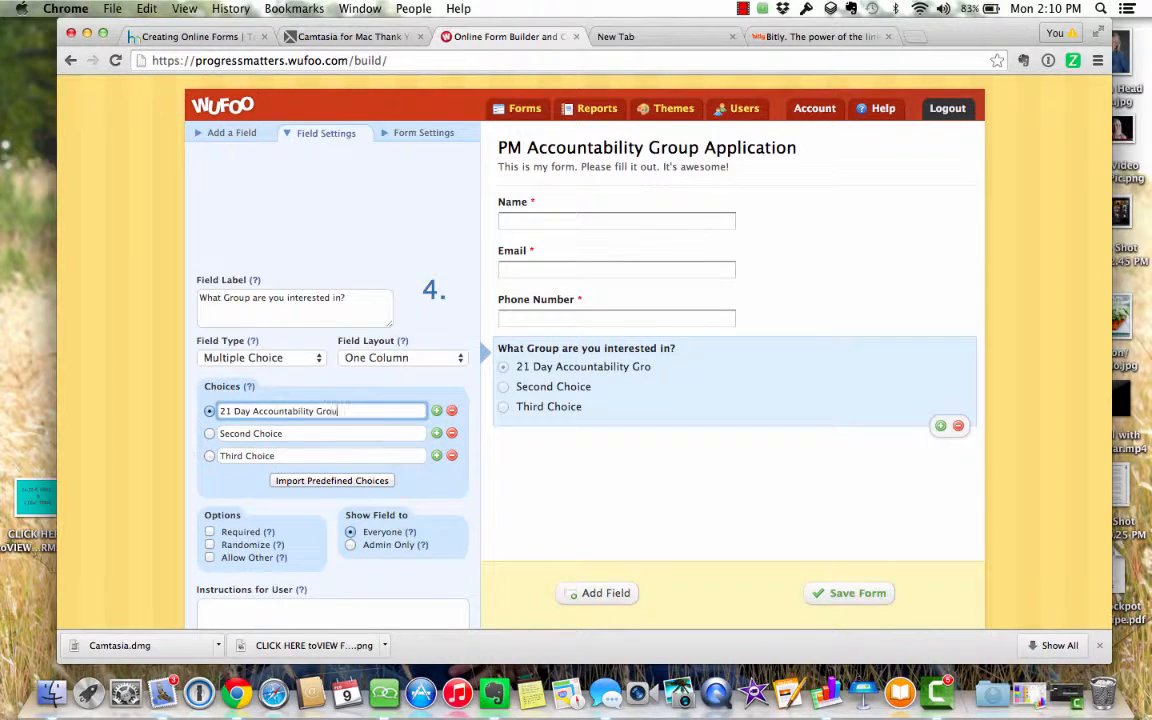
click(293, 433)
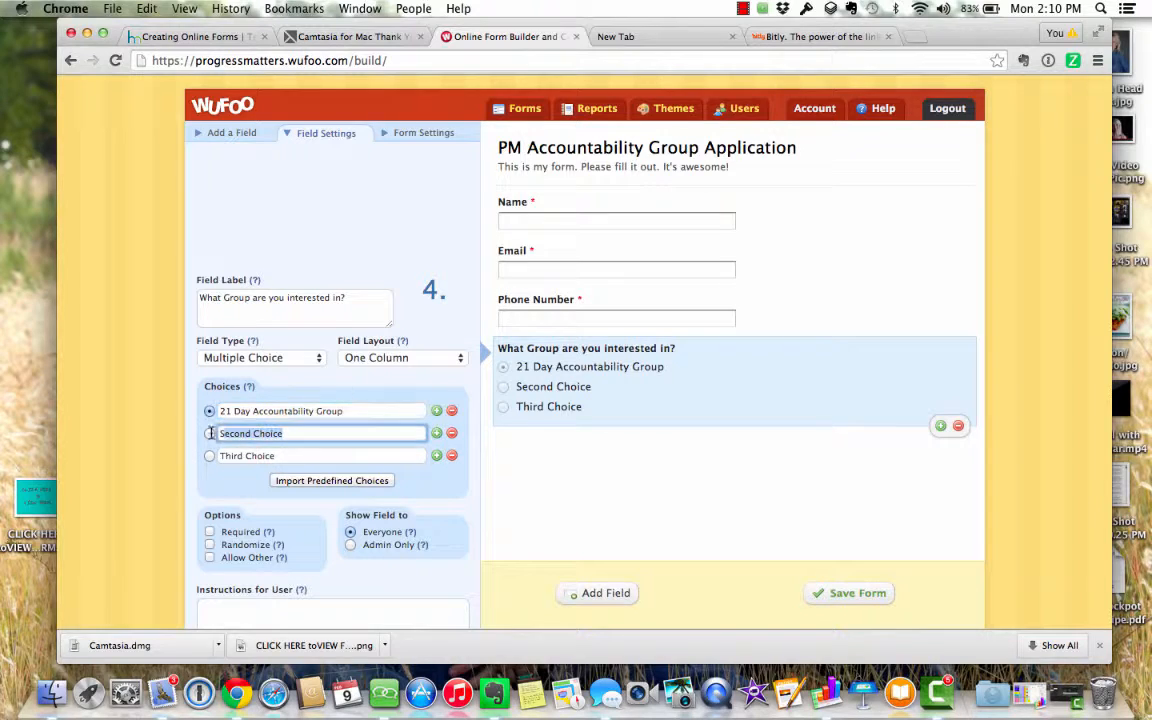
text(Max)
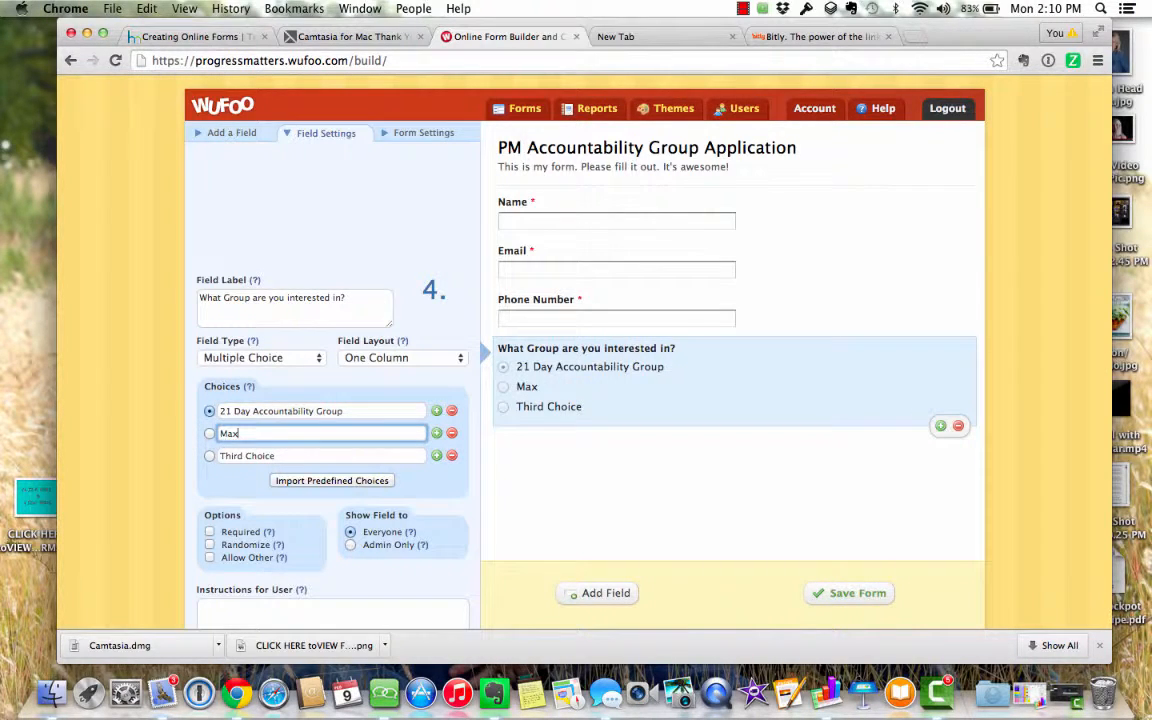
text(30 Challenge Group)
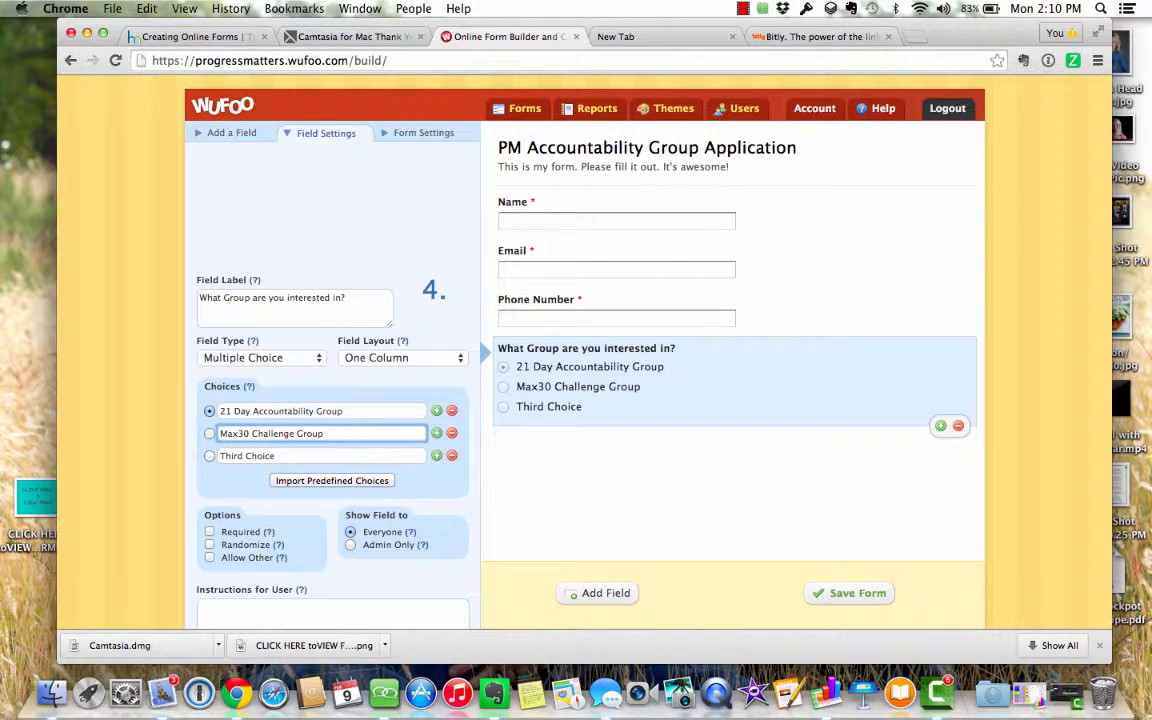
key(Tab)
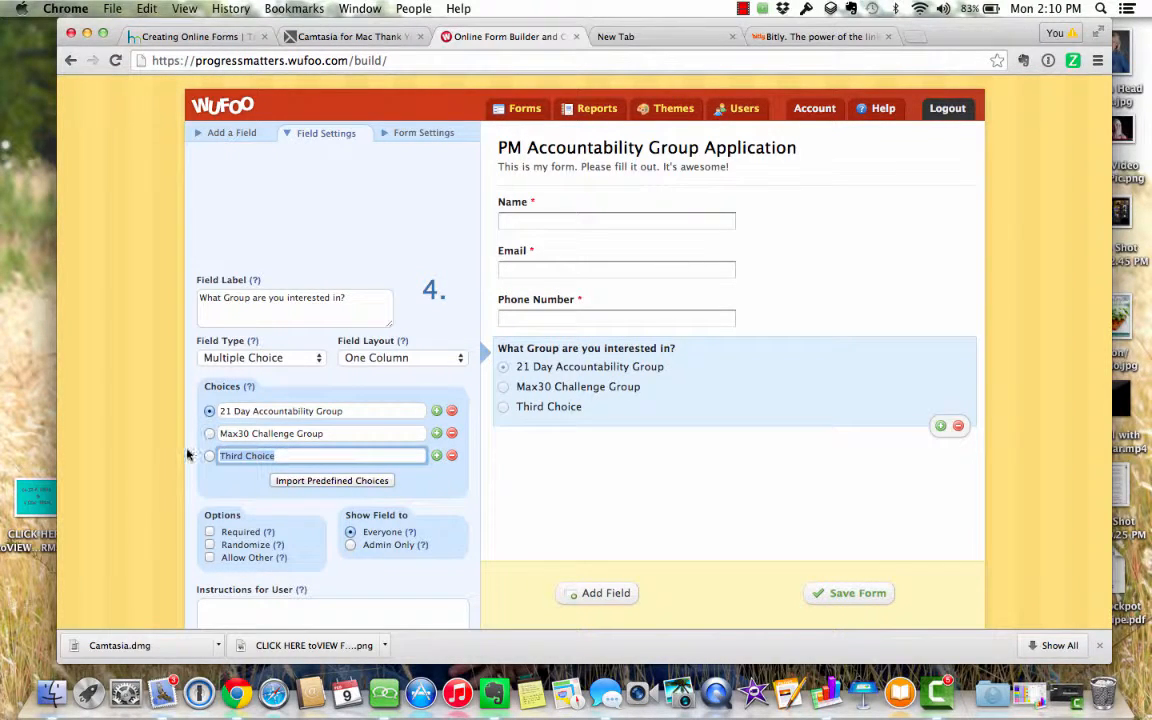
text(30 Shaek)
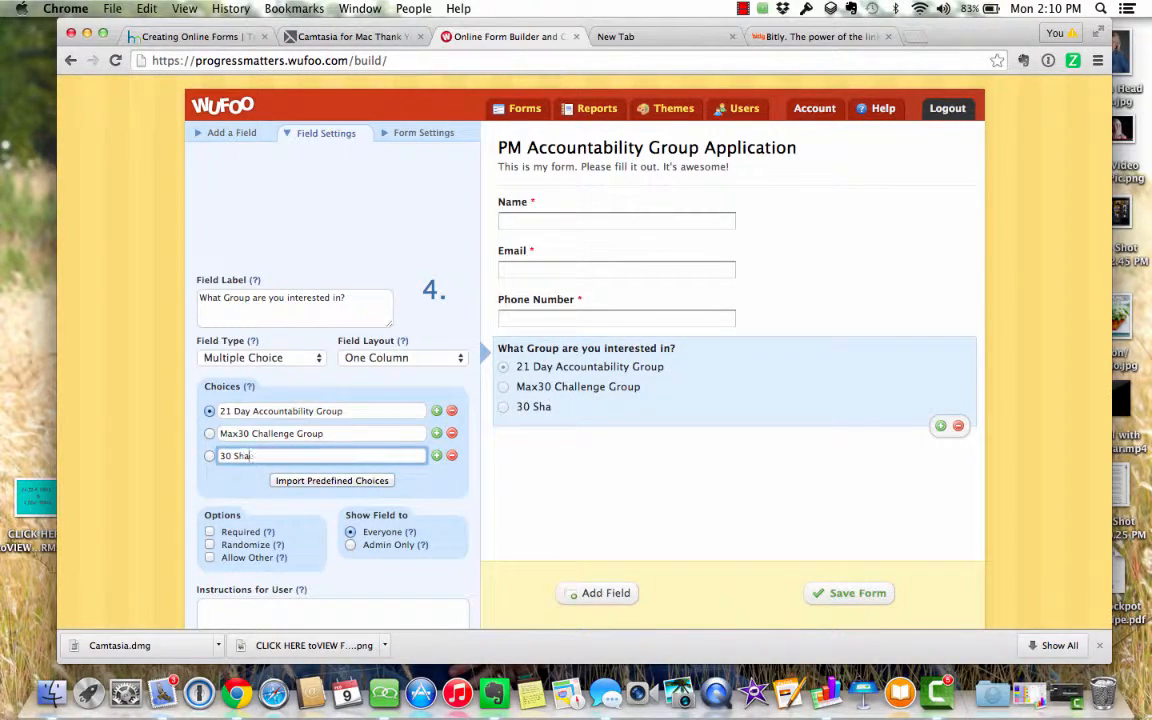
key(BackSpace)
text(keology Challenge)
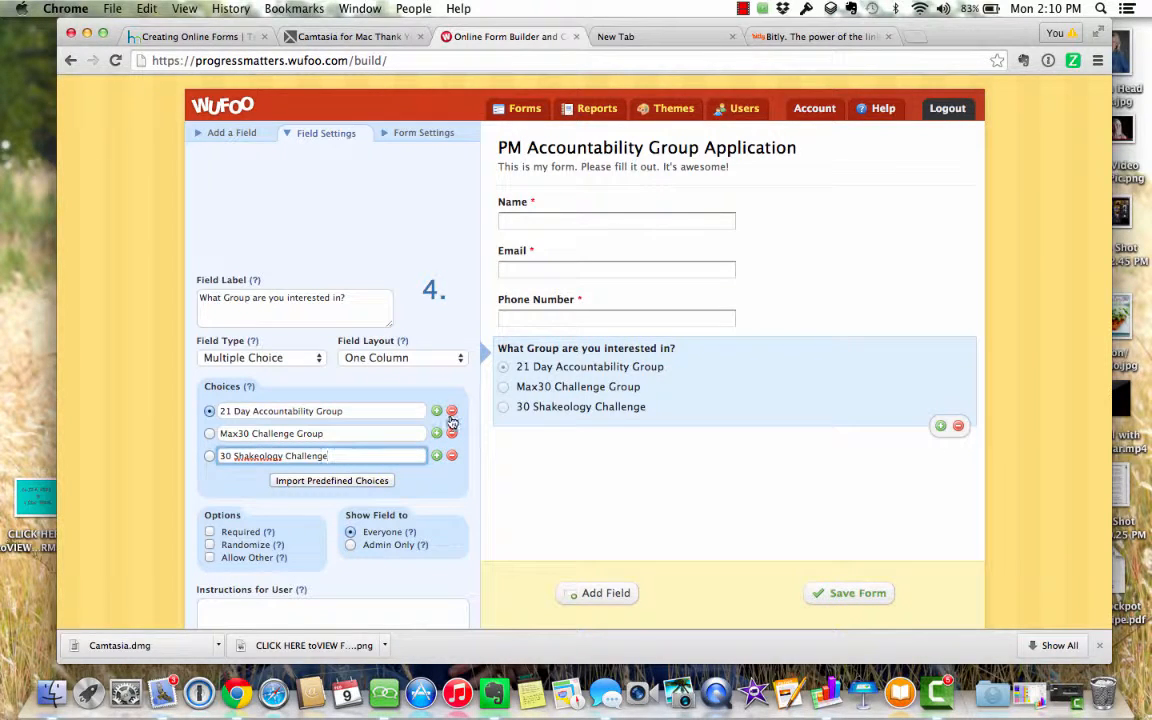
click(436, 457)
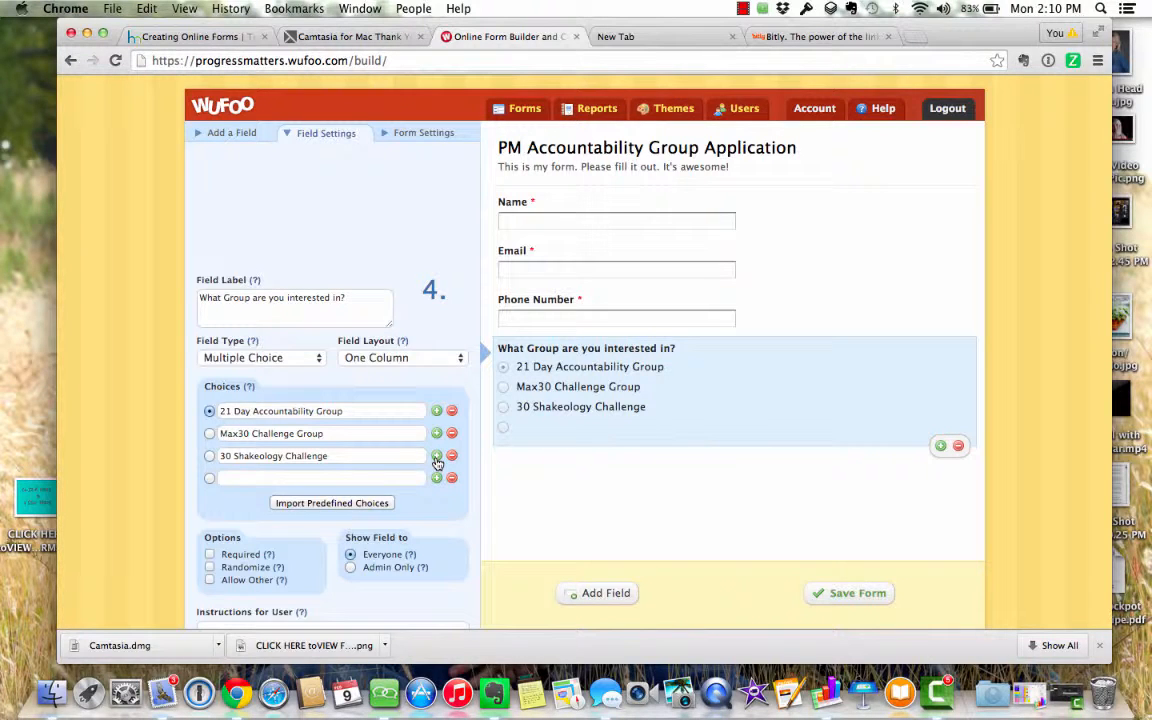
click(451, 478)
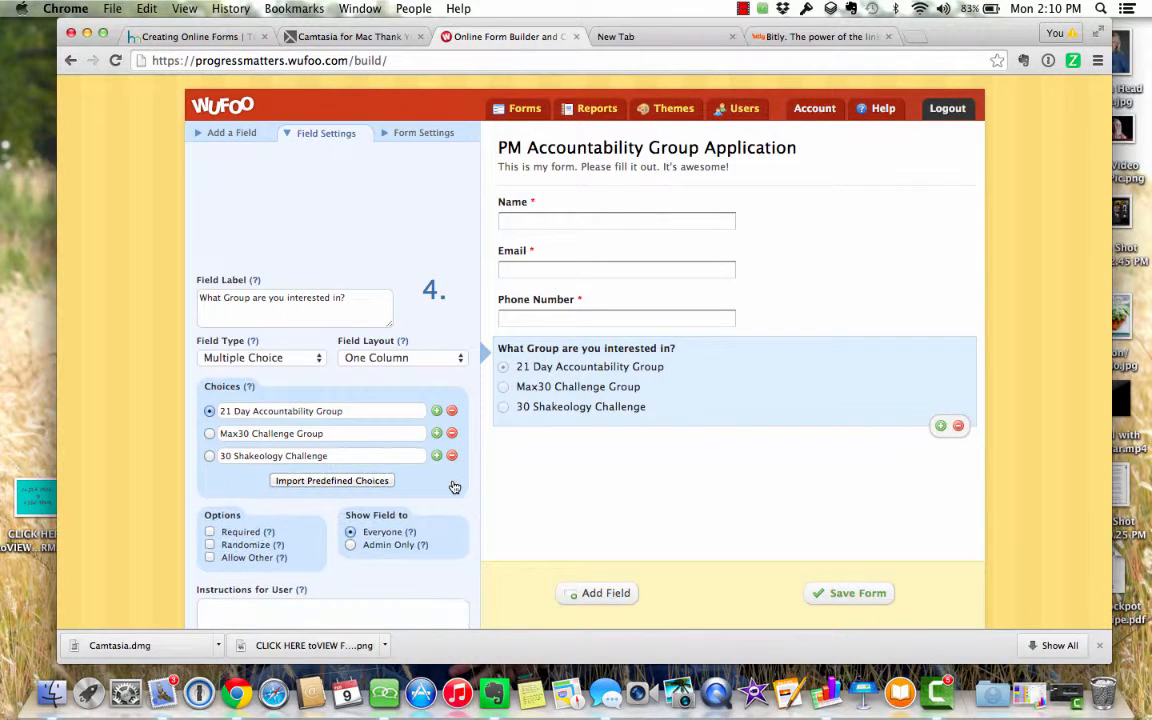
click(209, 533)
- Add a Paragraph Text field labelled 'What are your current health & fitness needs?' and tick Required
click(597, 593)
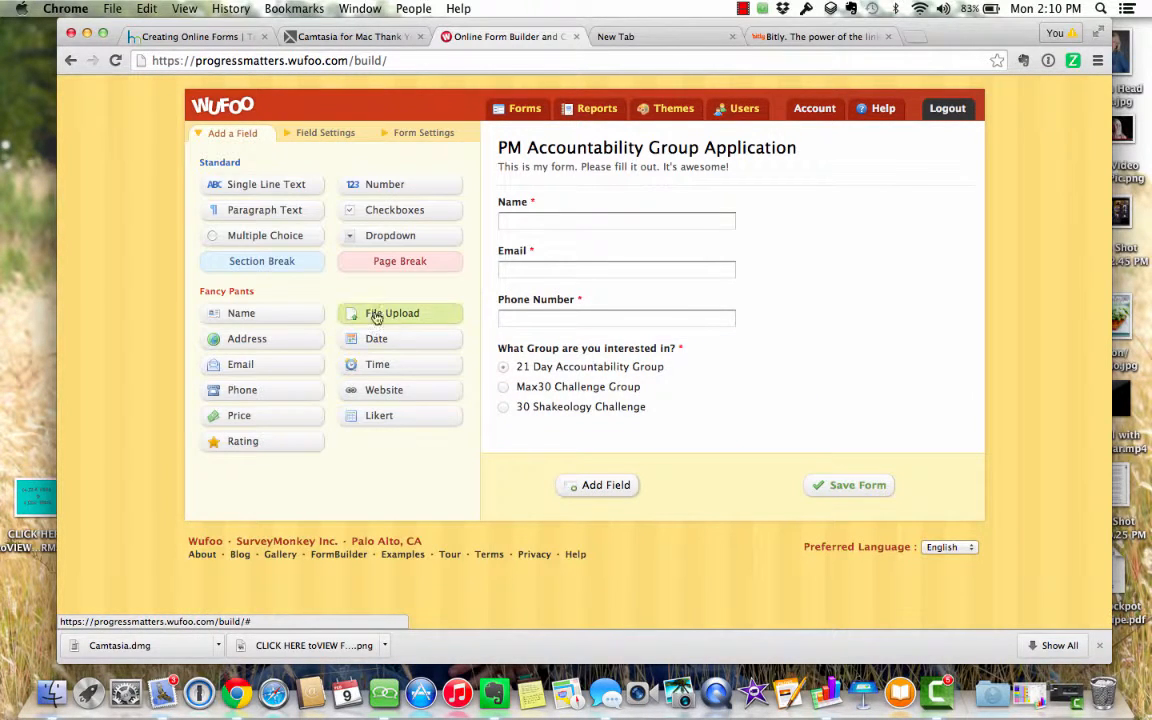
click(278, 214)
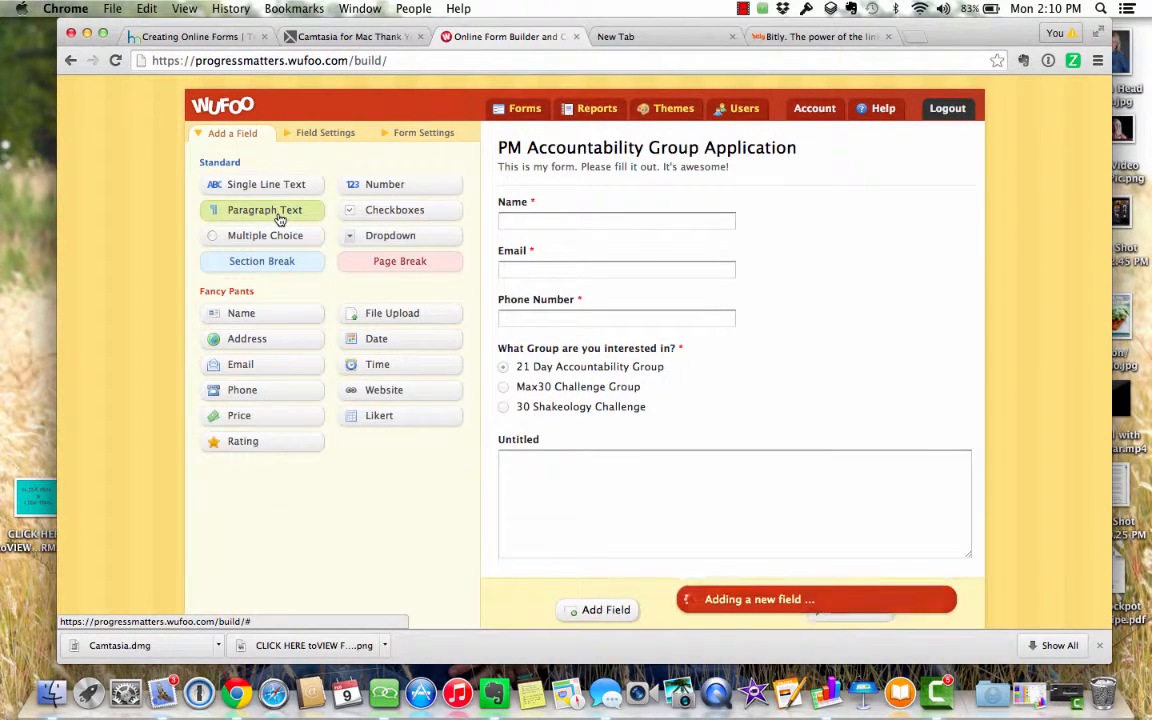
click(573, 448)
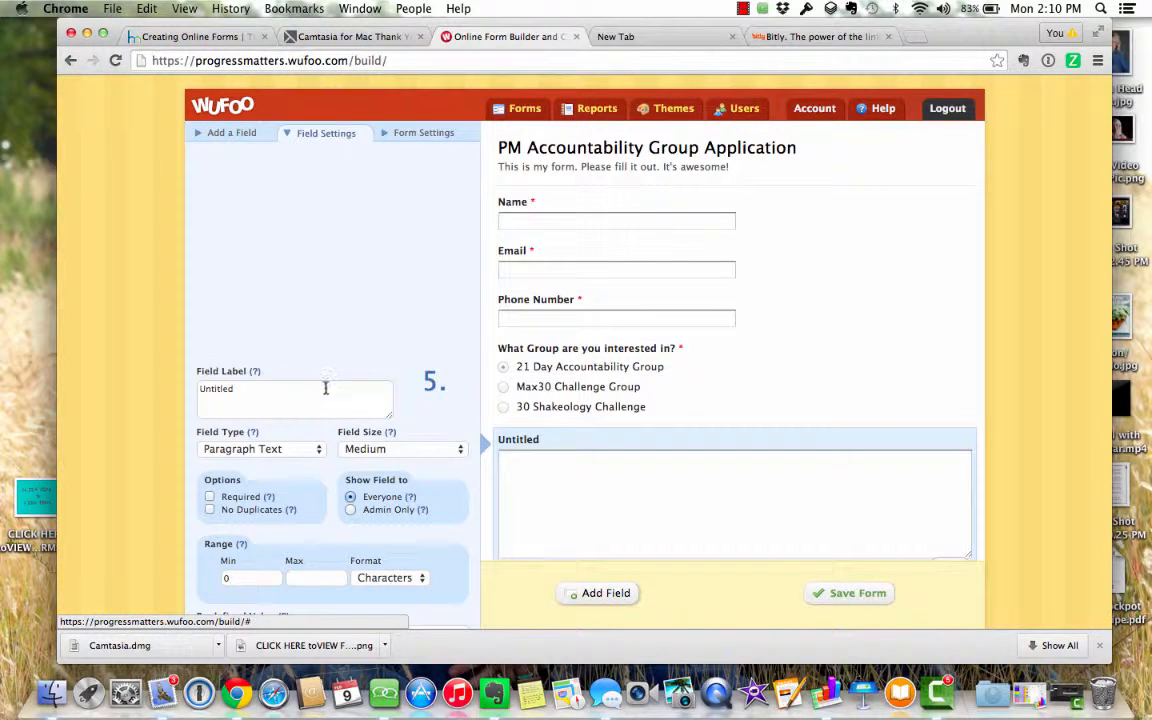
click(232, 389)
drag(232, 389, 178, 389)
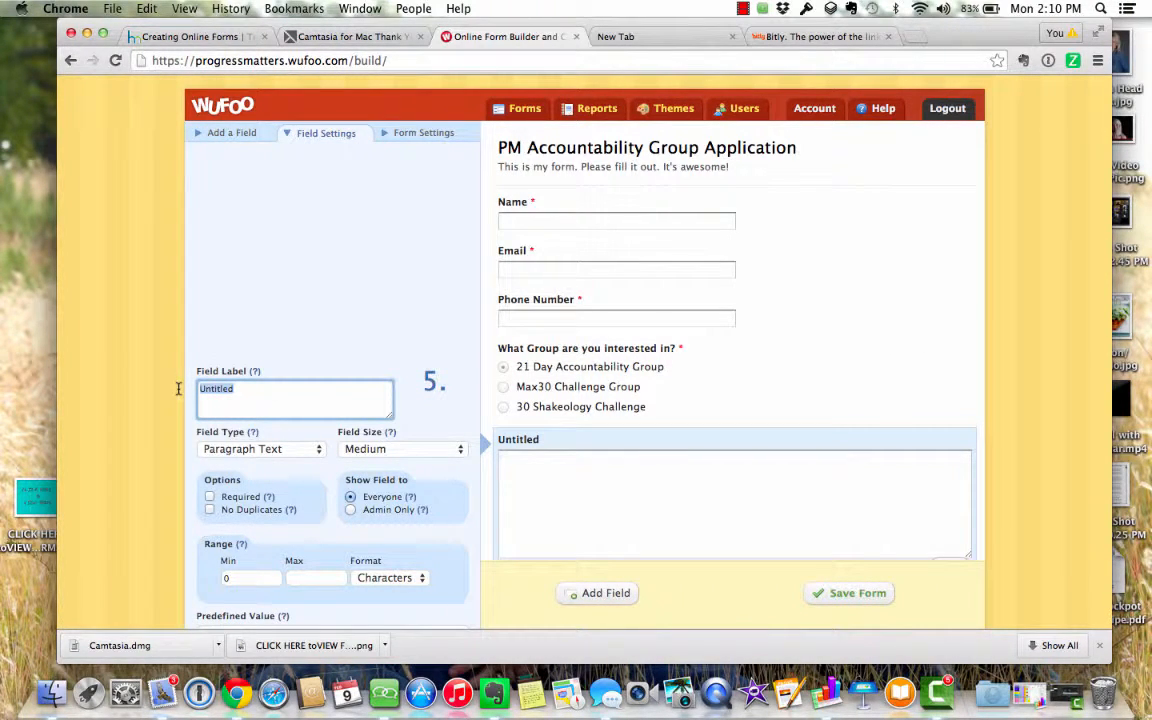
text(What are you i)
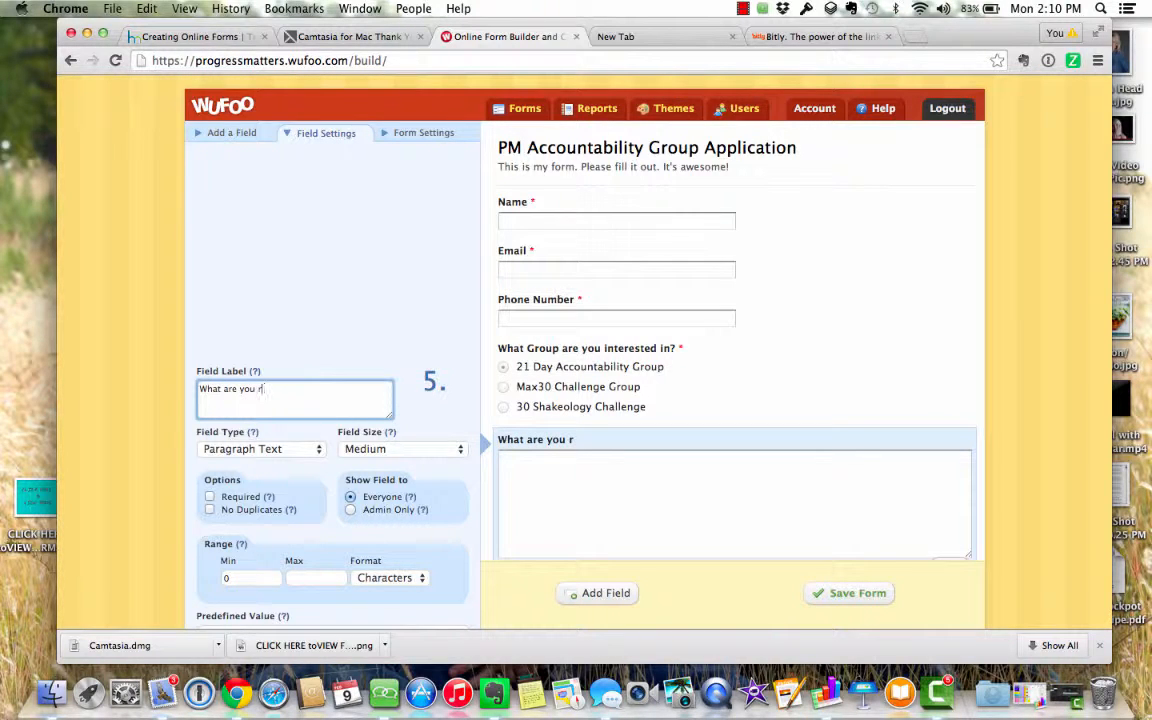
text( current health &)
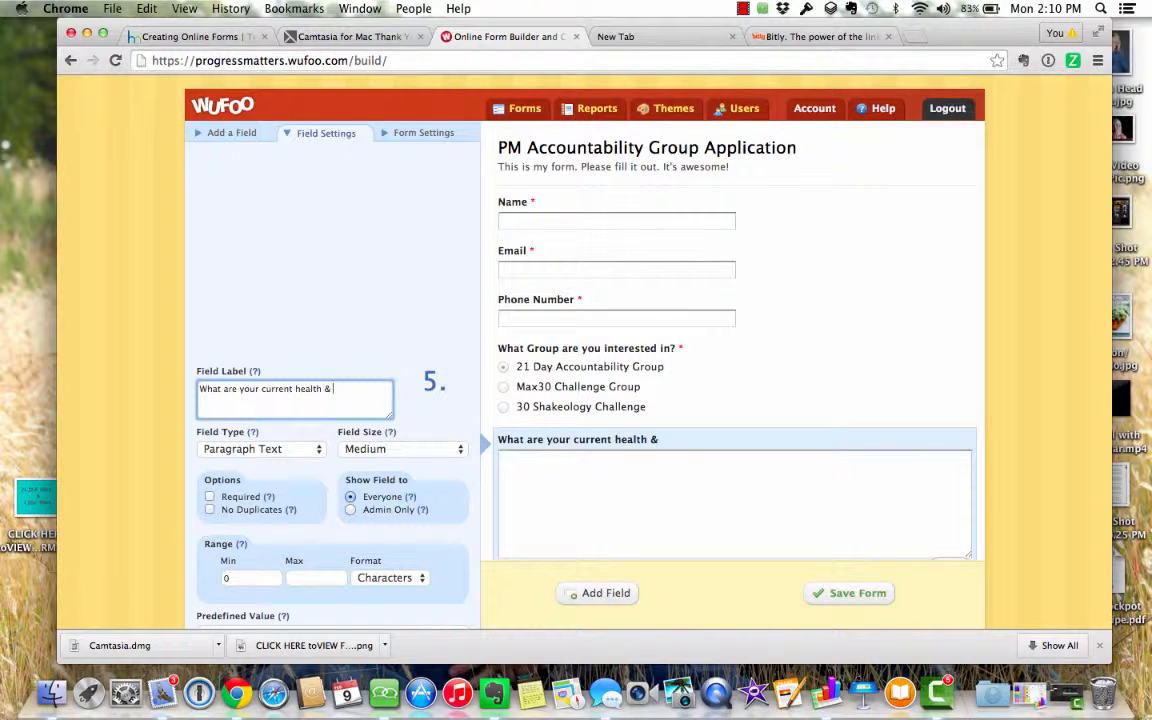
text( FInte)
text(ess needs)
text(?)
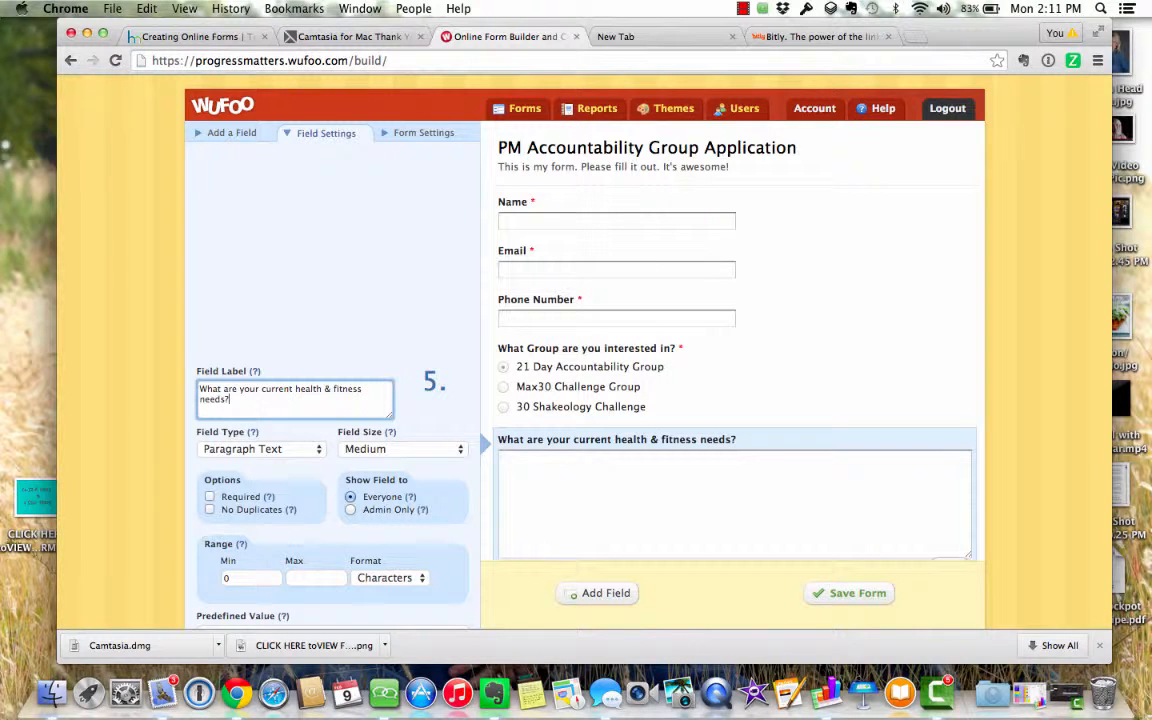
click(210, 498)
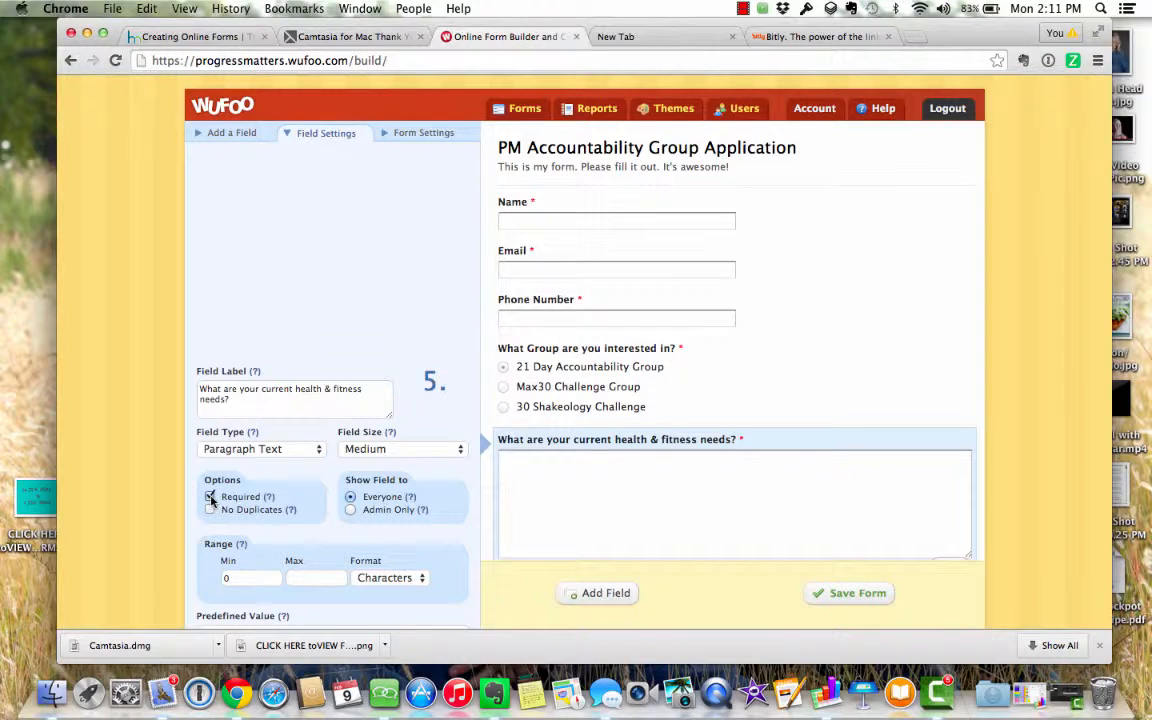
click(606, 594)
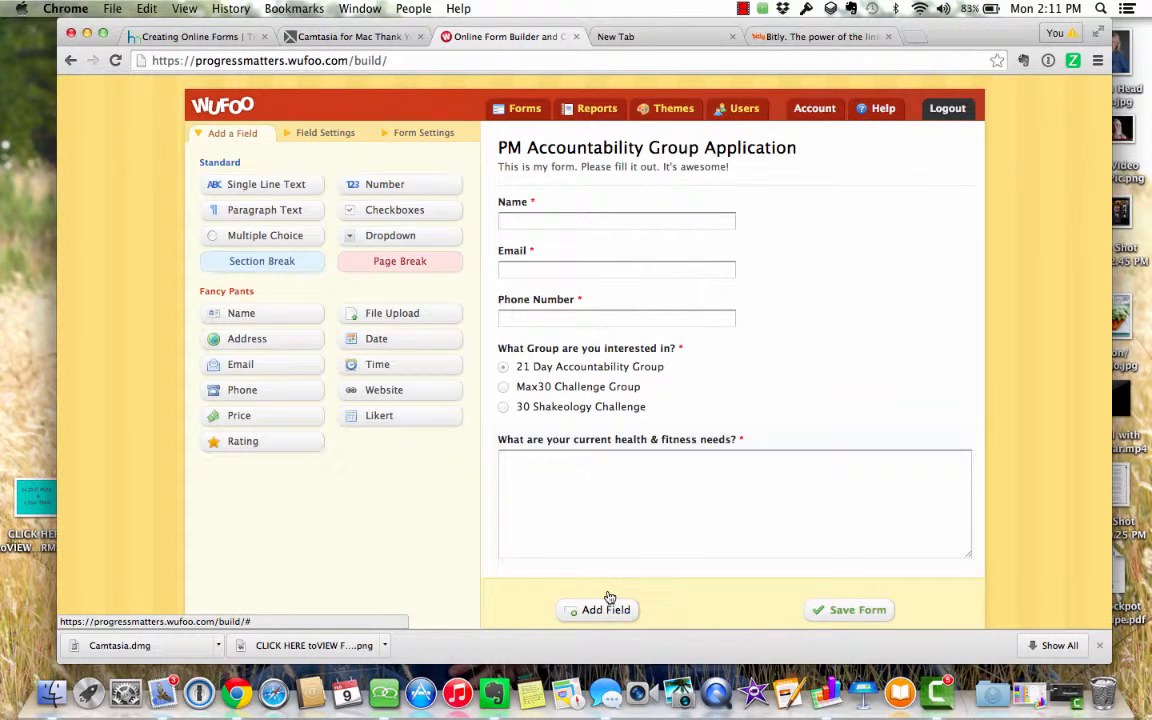
- Add a Paragraph Text field labelled 'What does a typical day of eating look like for you?' and tick Required
click(290, 216)
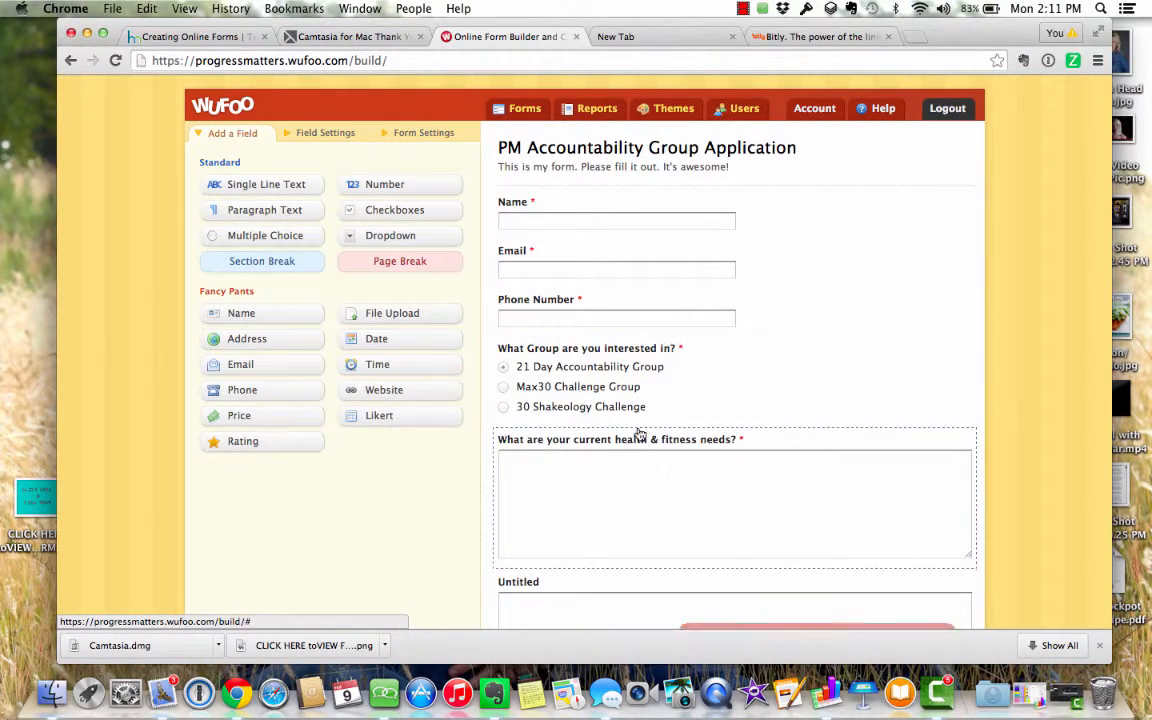
scroll(578, 514, down, 4)
click(581, 368)
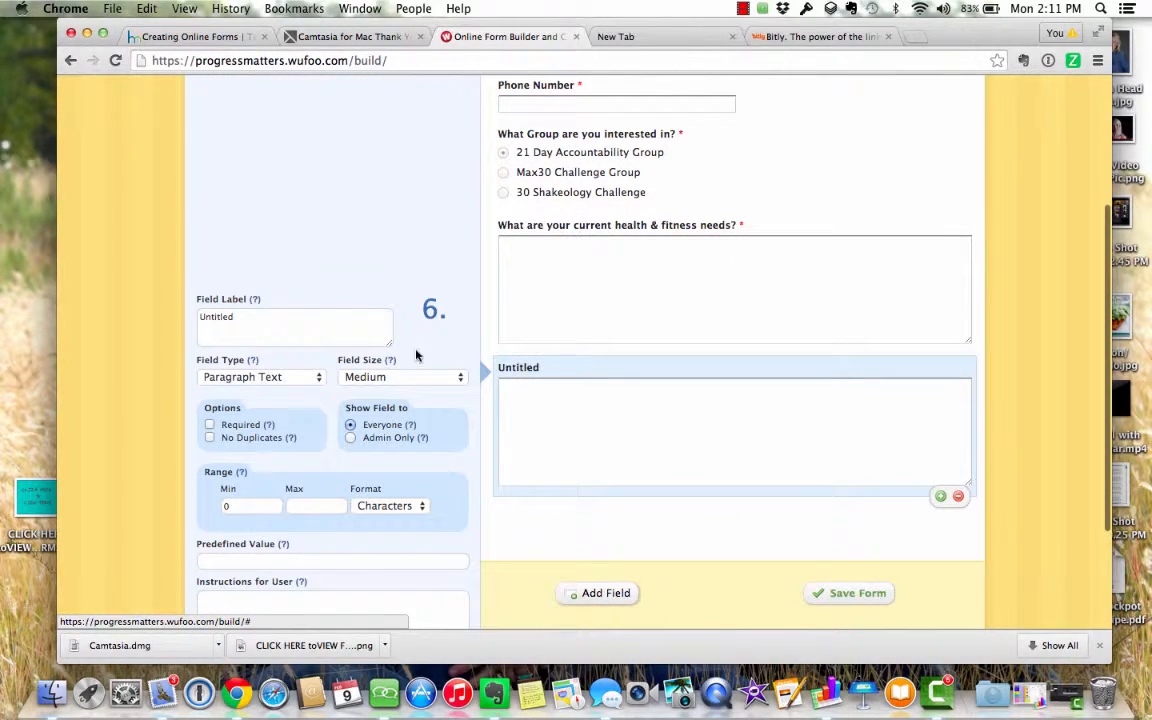
drag(305, 318, 190, 316)
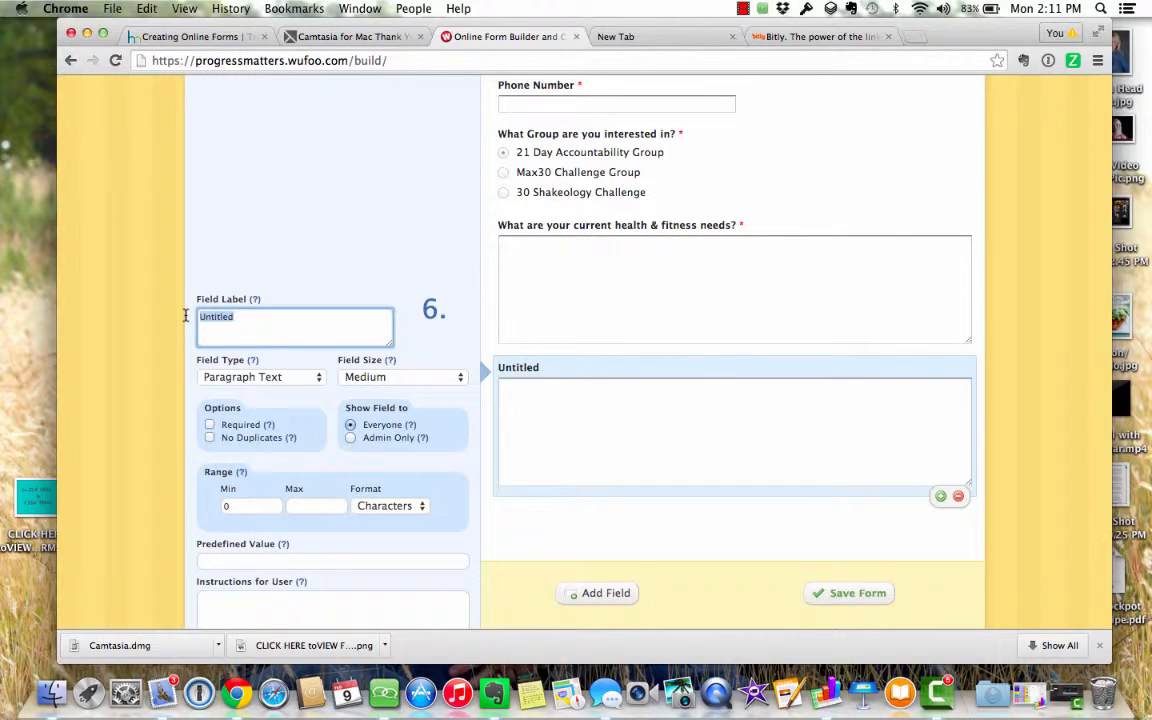
text(What does a)
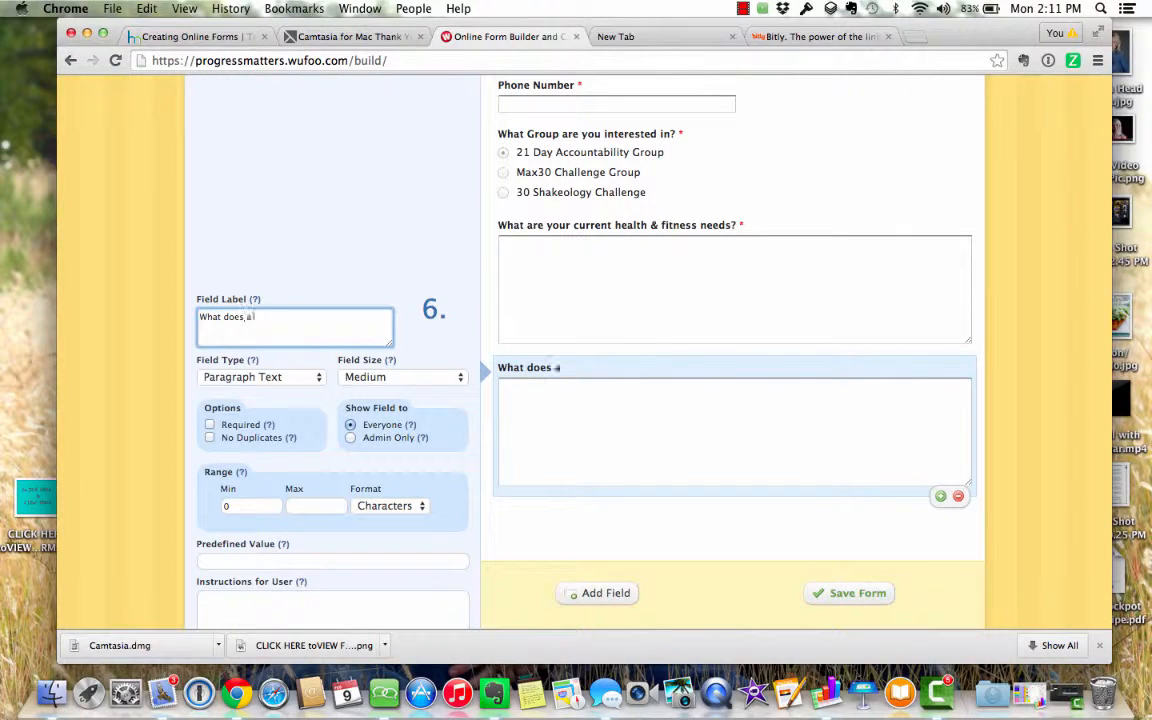
text( typical of day of)
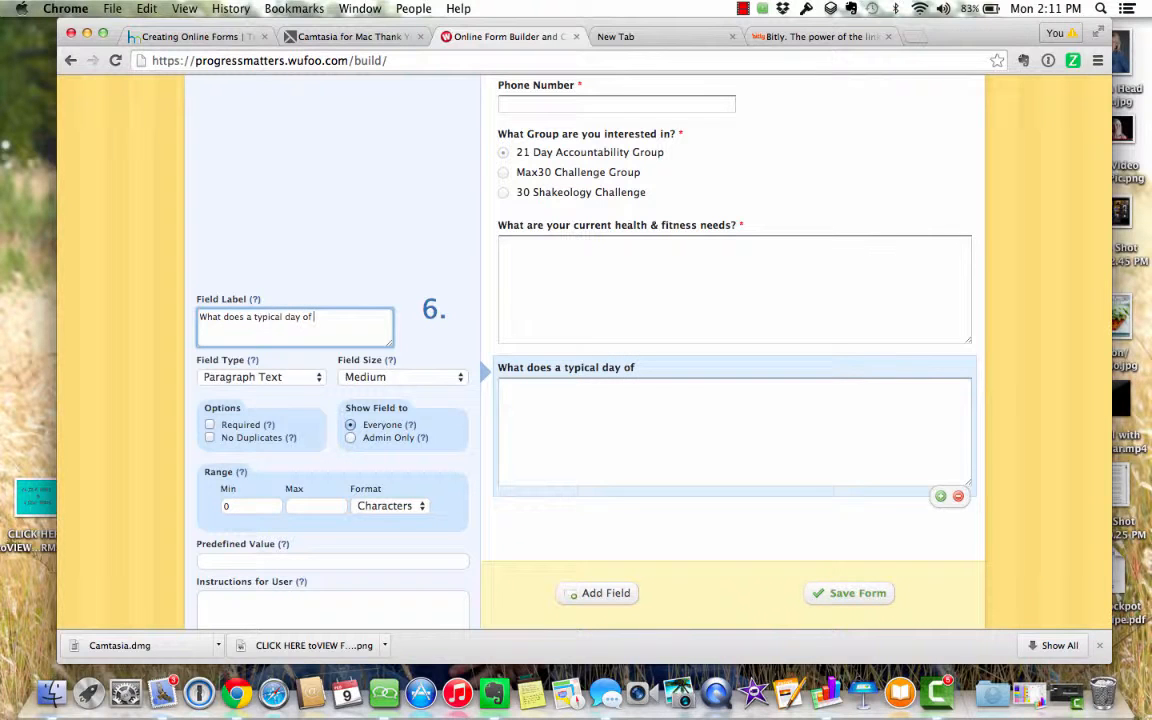
text( eating look lie fo)
key(BackSpace)
key(BackSpace)
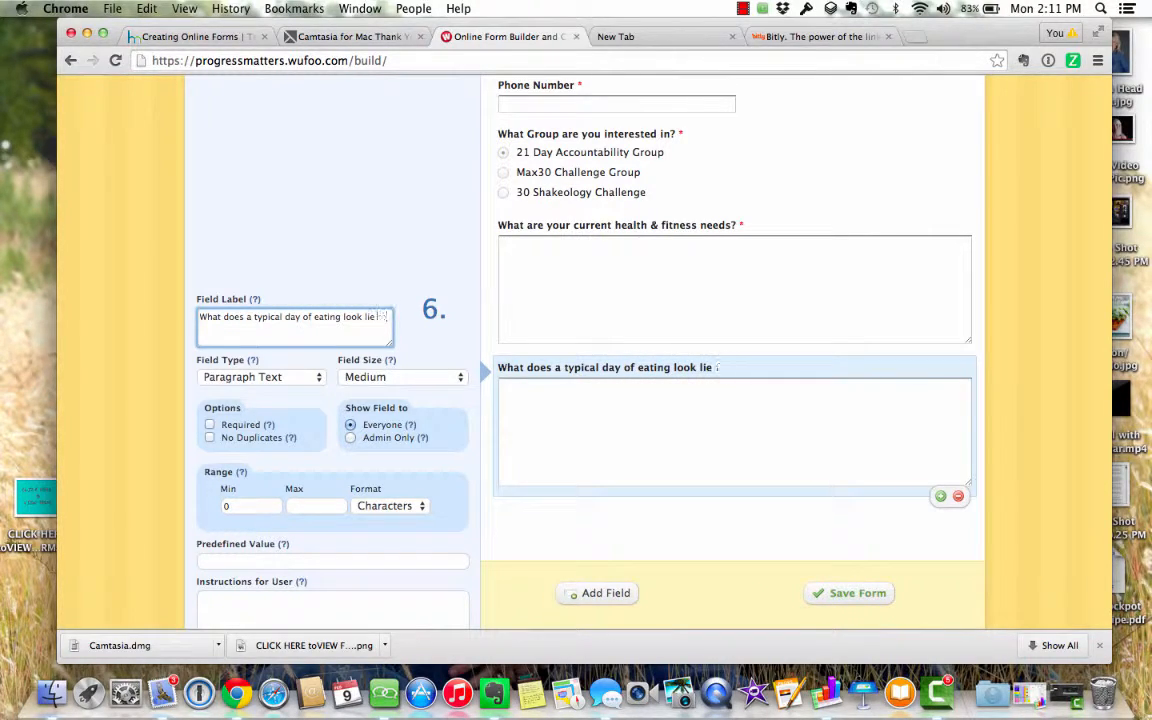
text(for you?)
click(209, 424)
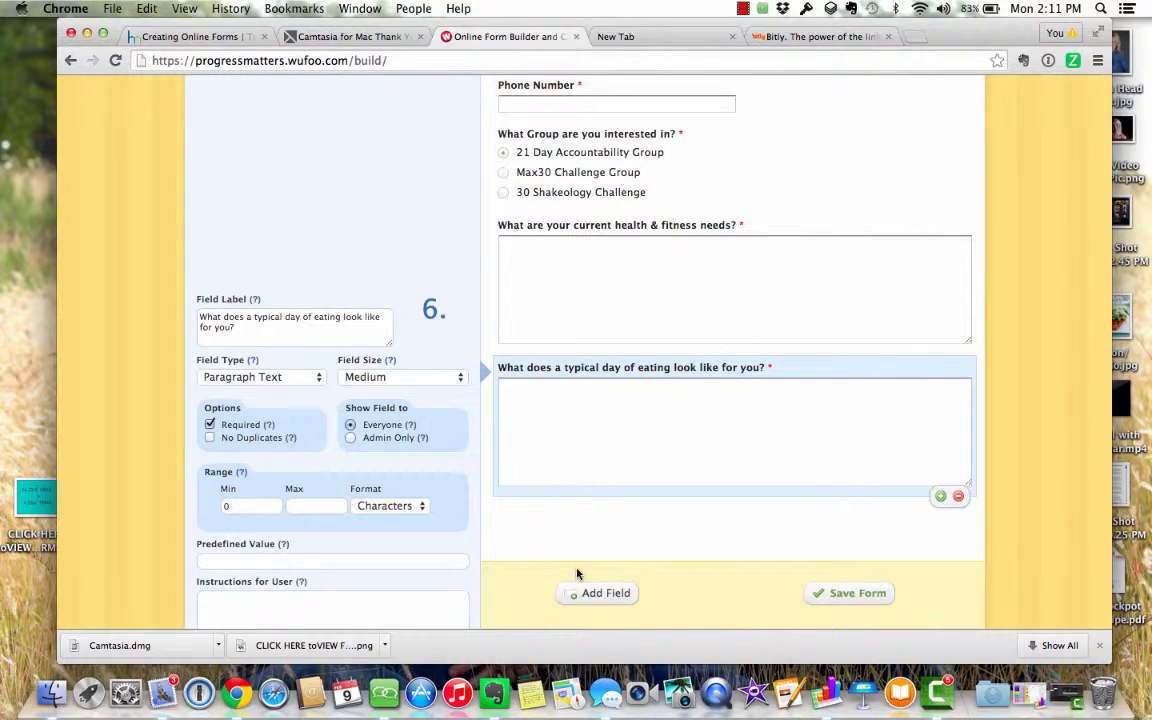
click(607, 596)
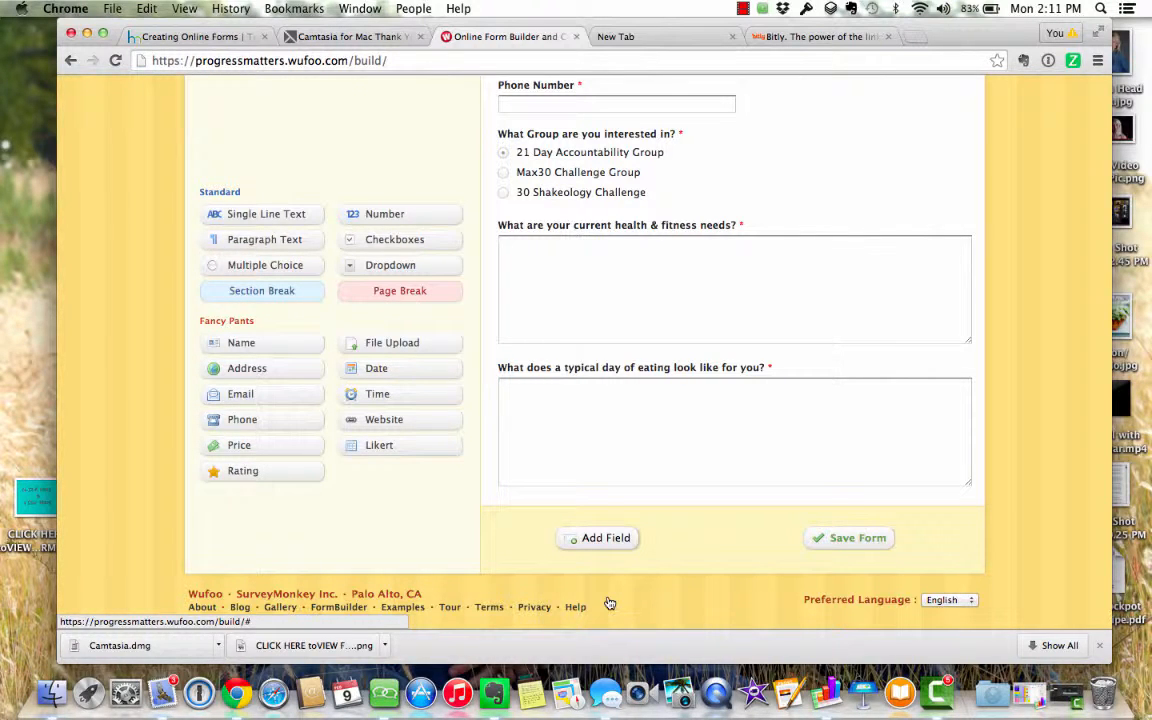
- Add a single-line field labelled 'What is the best way to reach you?' and save the form
click(288, 216)
click(540, 509)
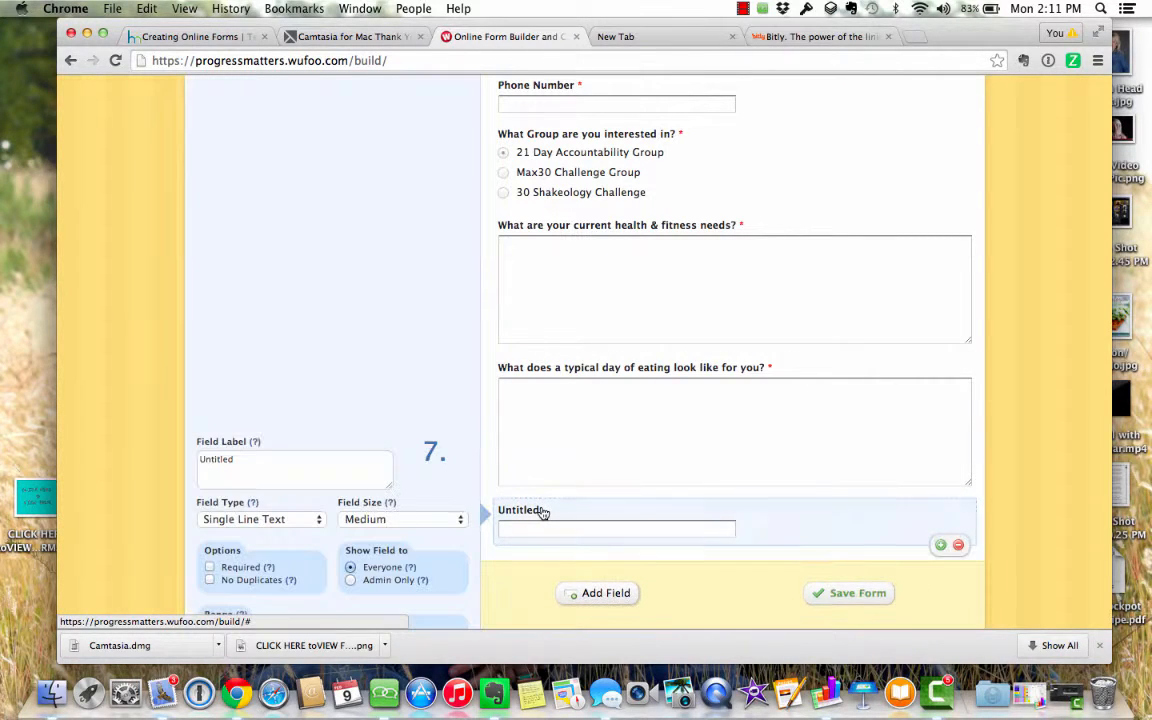
drag(296, 460, 182, 462)
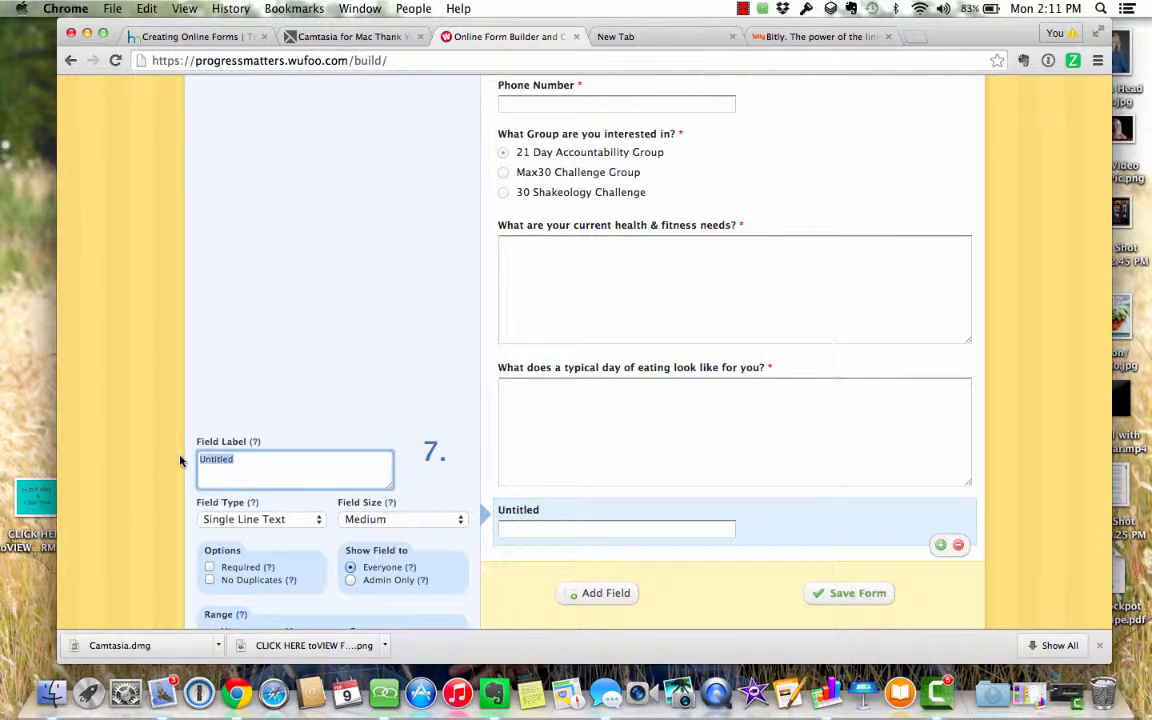
text(What is the best w)
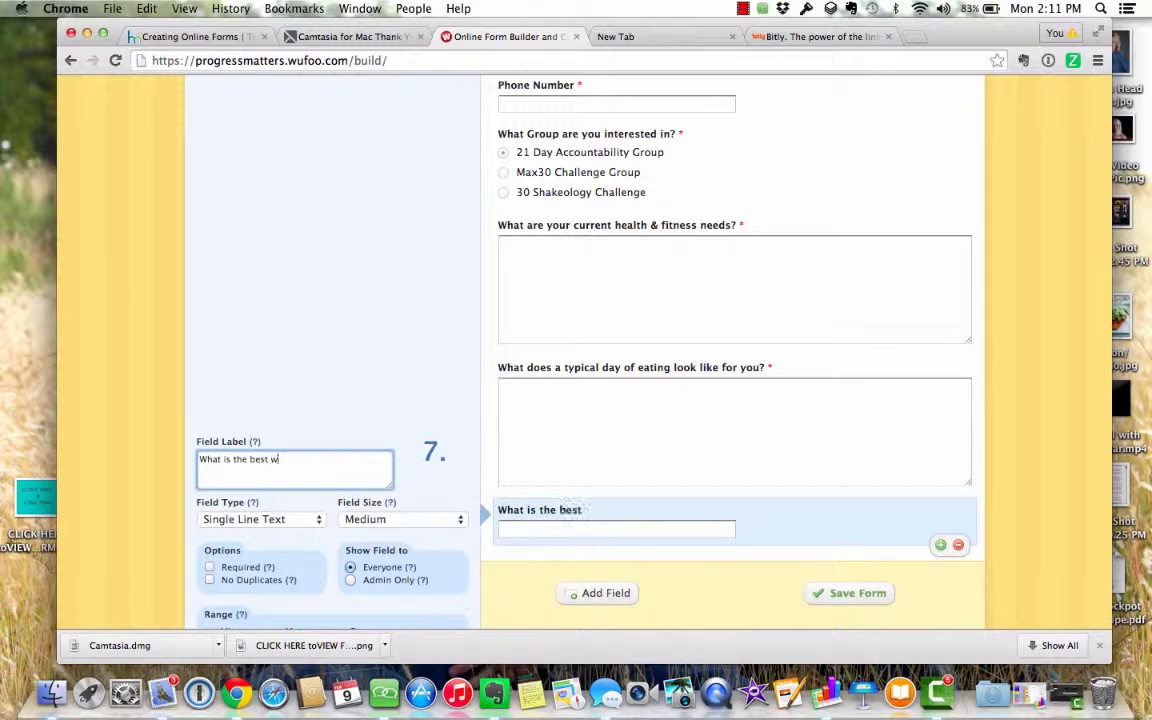
text(ay to reach you?)
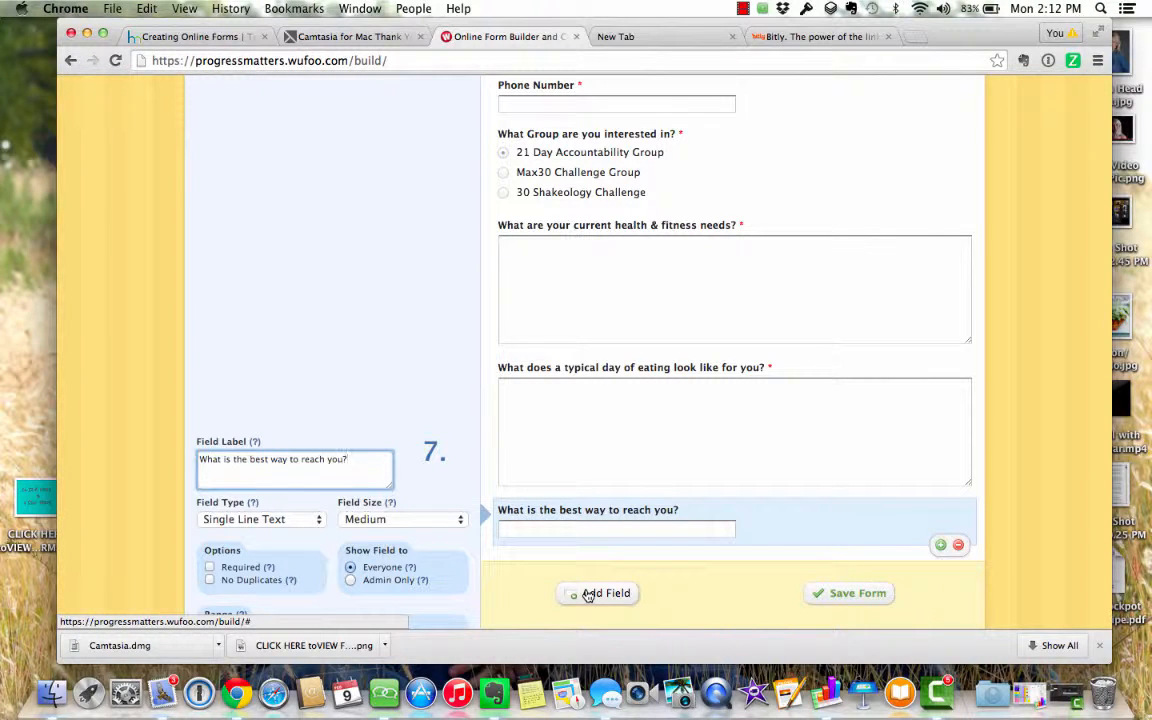
click(866, 598)
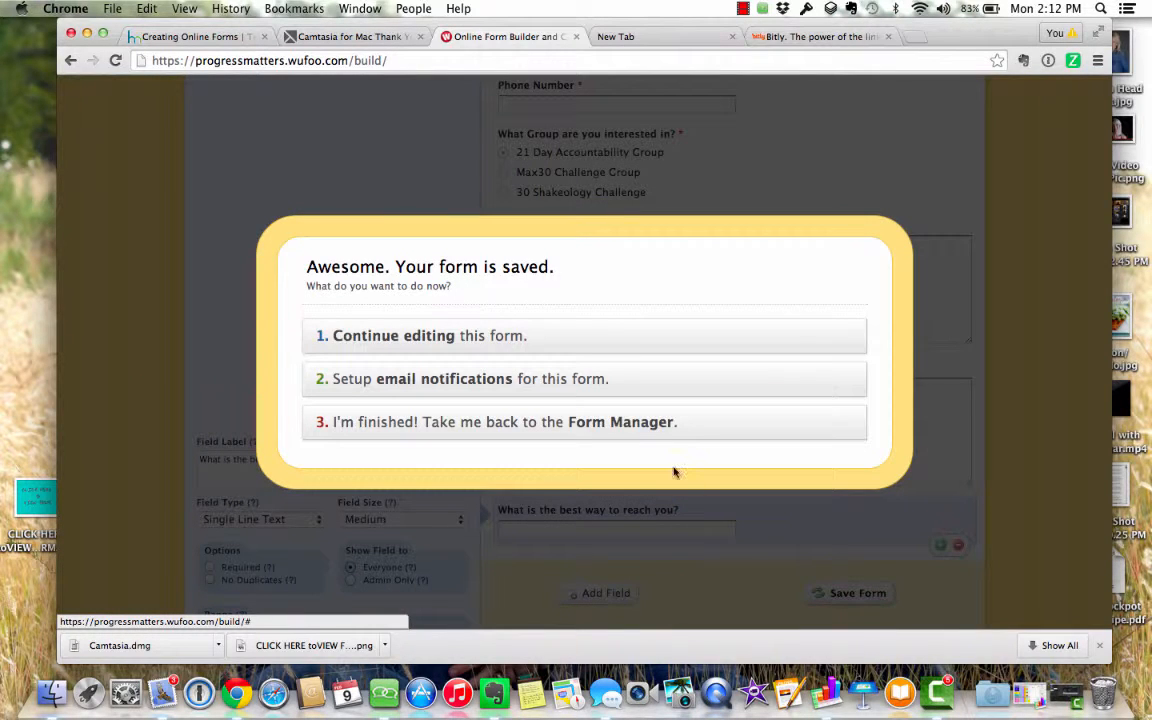
- Return to the Form Manager and preview the live PM Accountability Group Application form
click(637, 430)
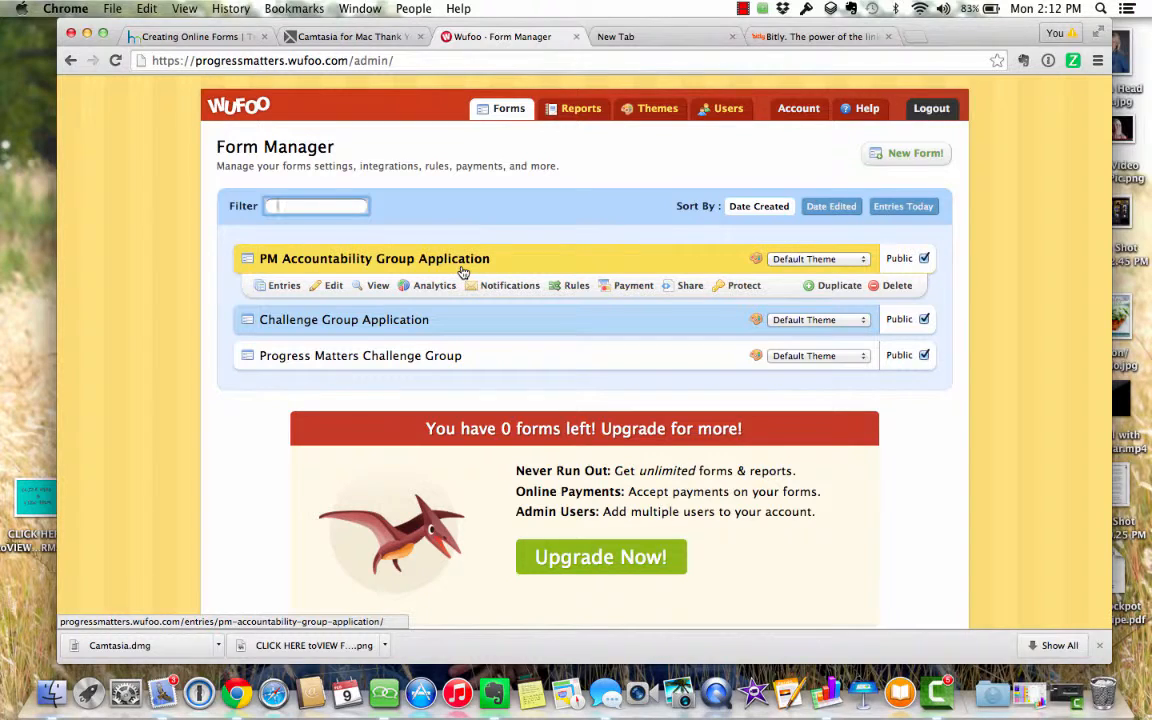
click(378, 286)
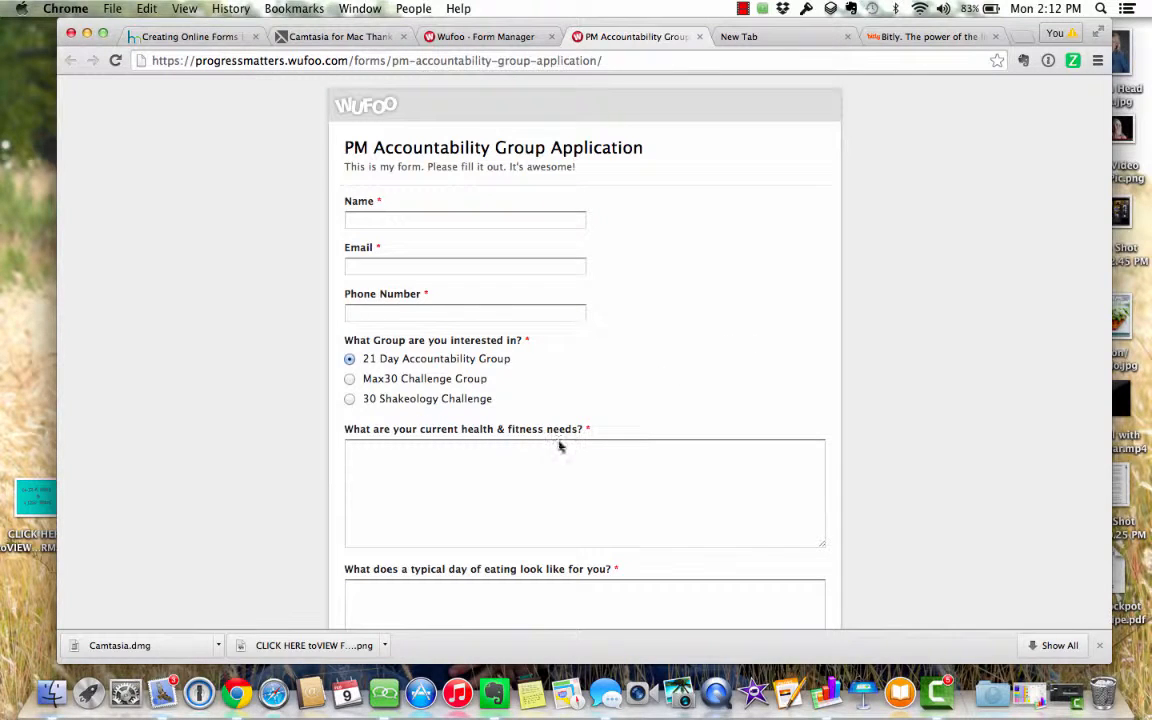
scroll(643, 420, down, 5)
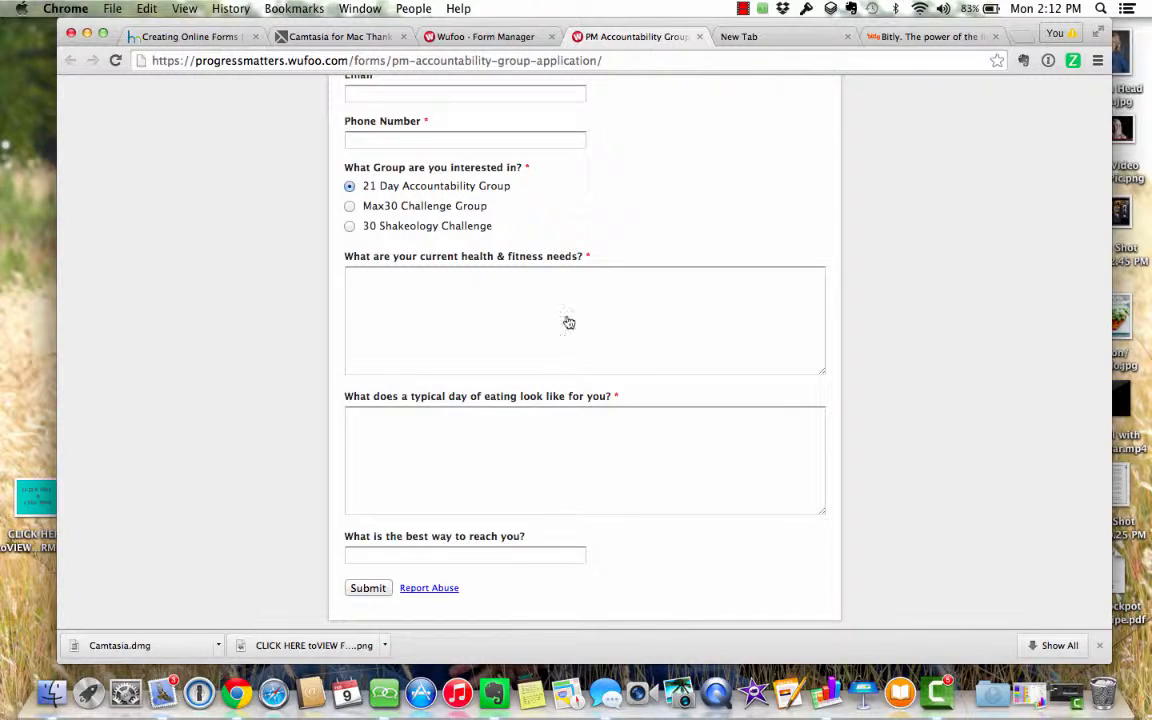
click(700, 37)
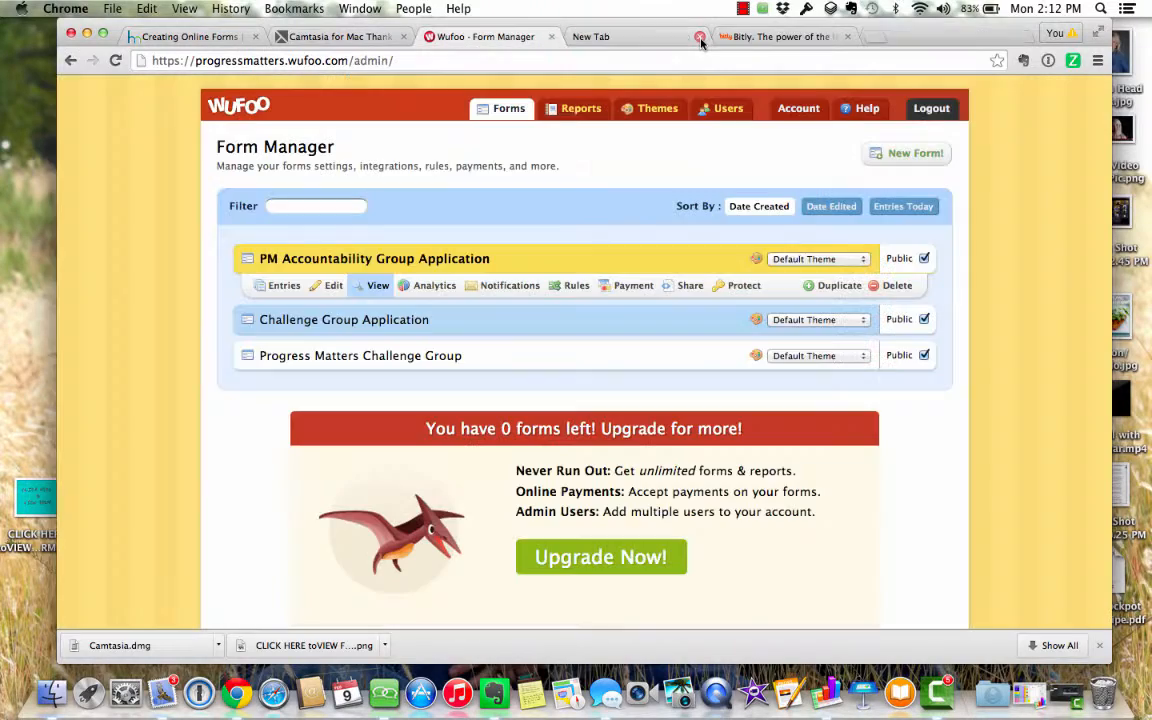
- Make the 'best way to reach you' question required, save, and go back to the Form Manager
click(337, 290)
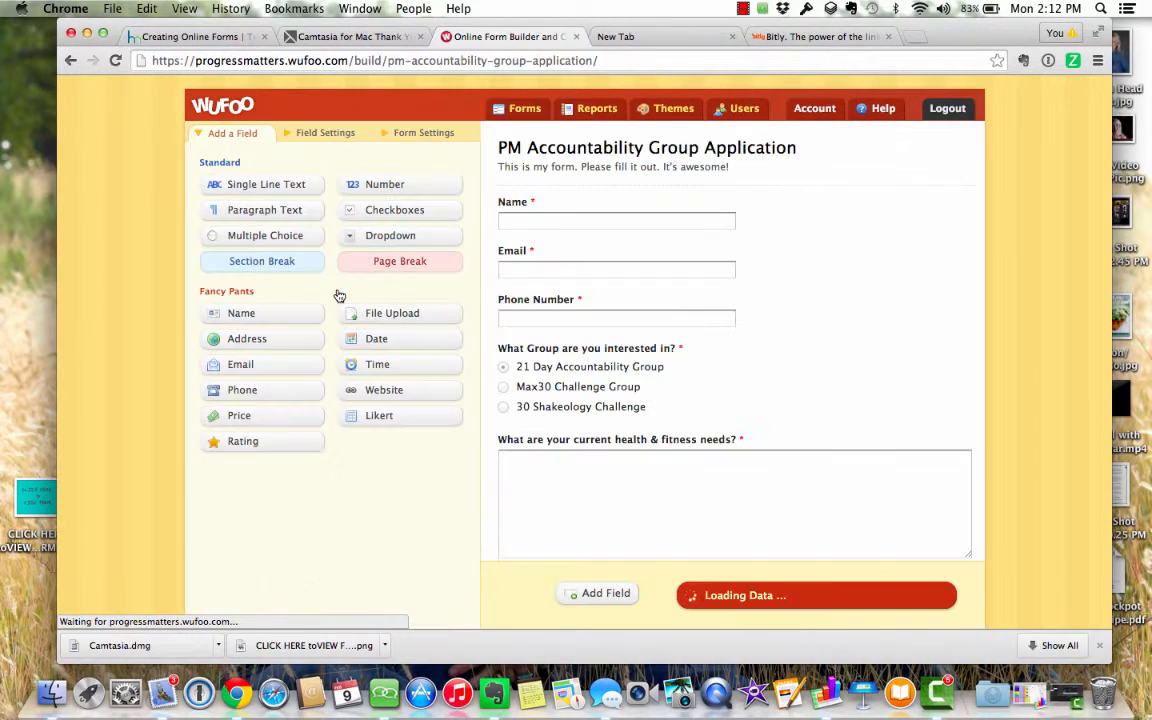
scroll(566, 532, down, 5)
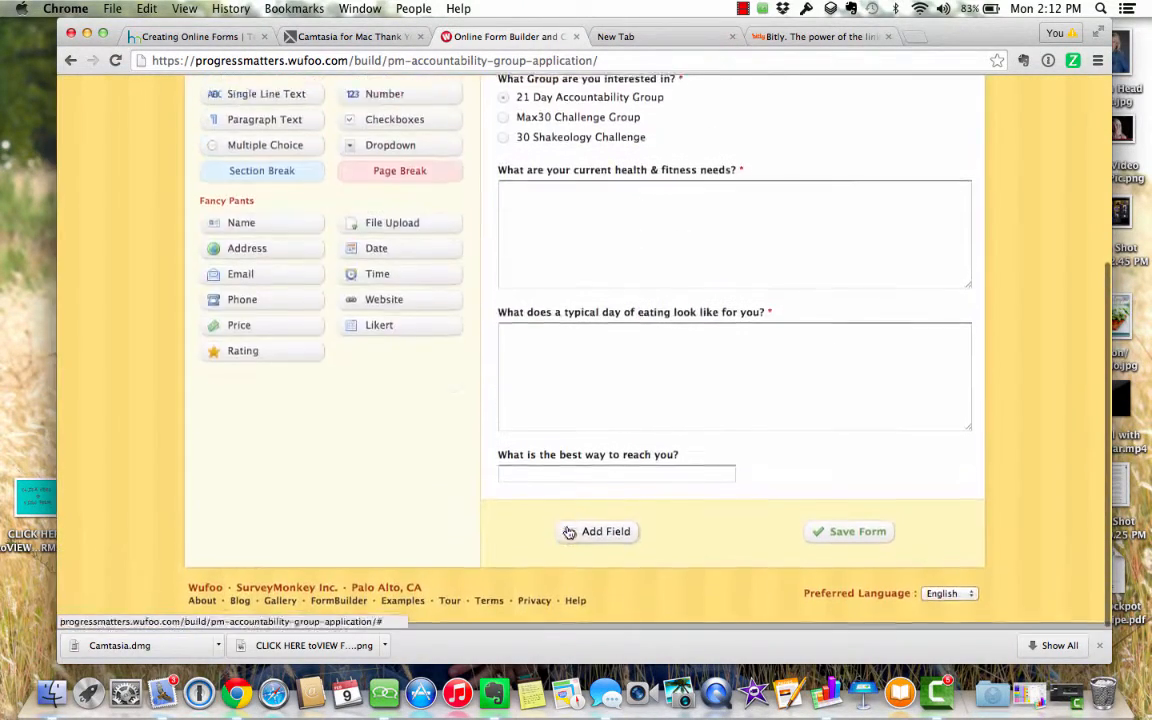
click(640, 470)
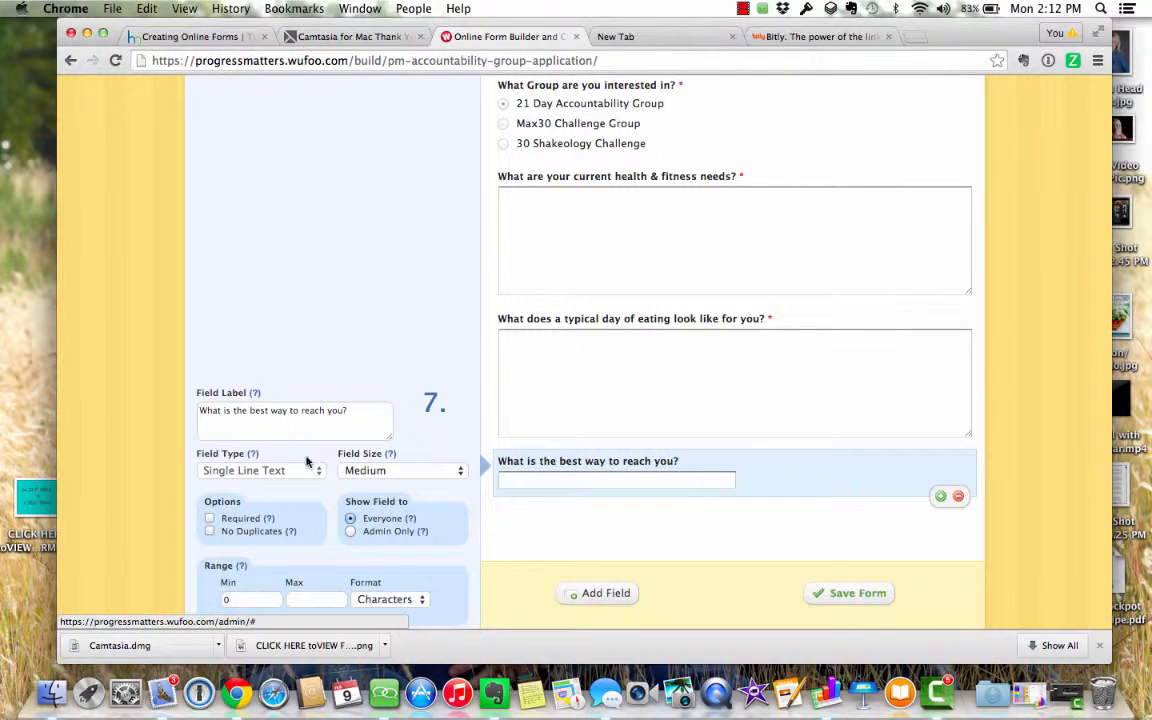
click(210, 518)
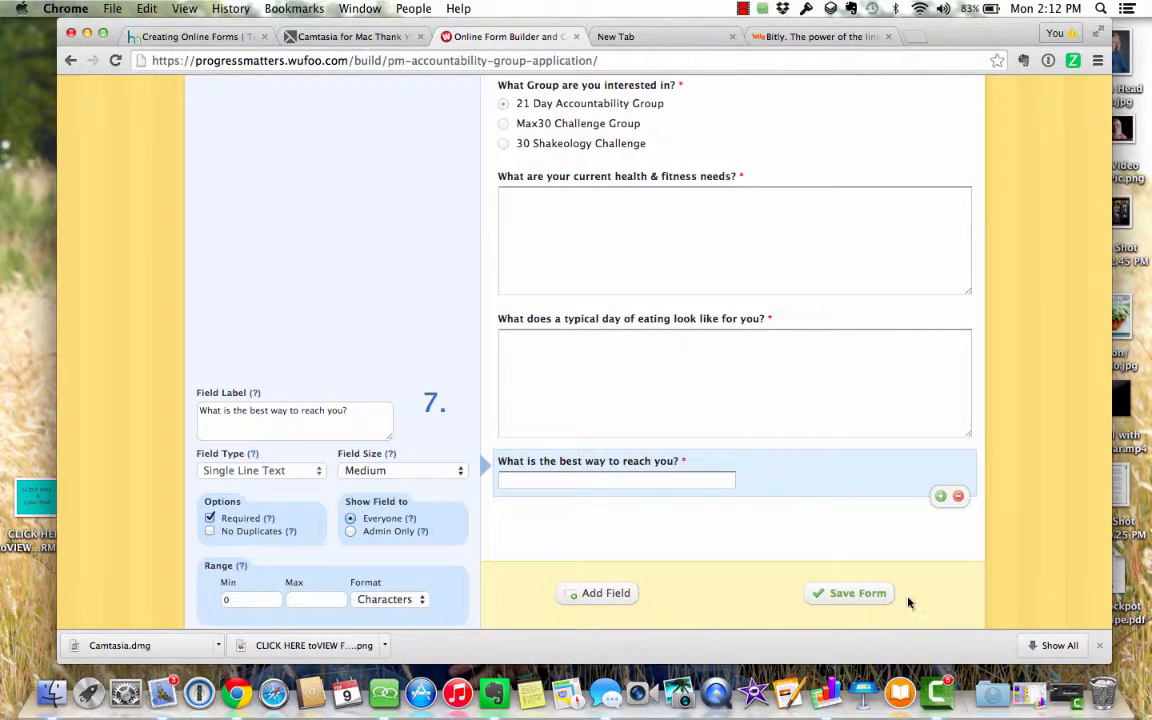
click(862, 594)
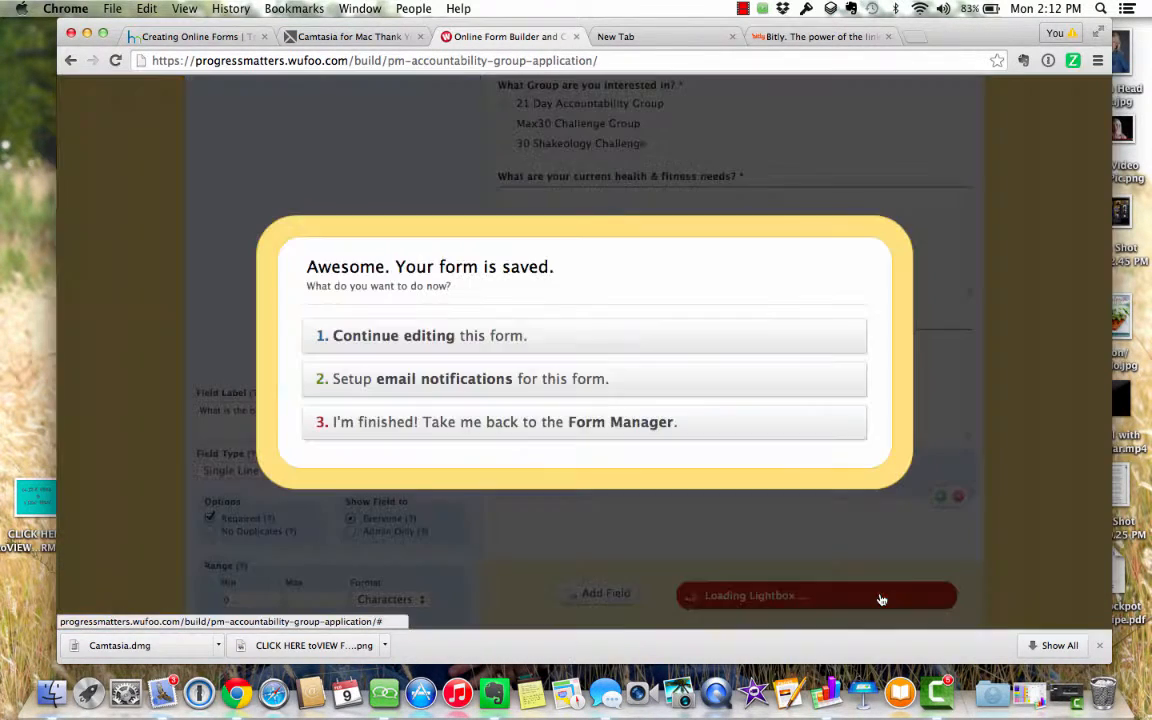
click(660, 421)
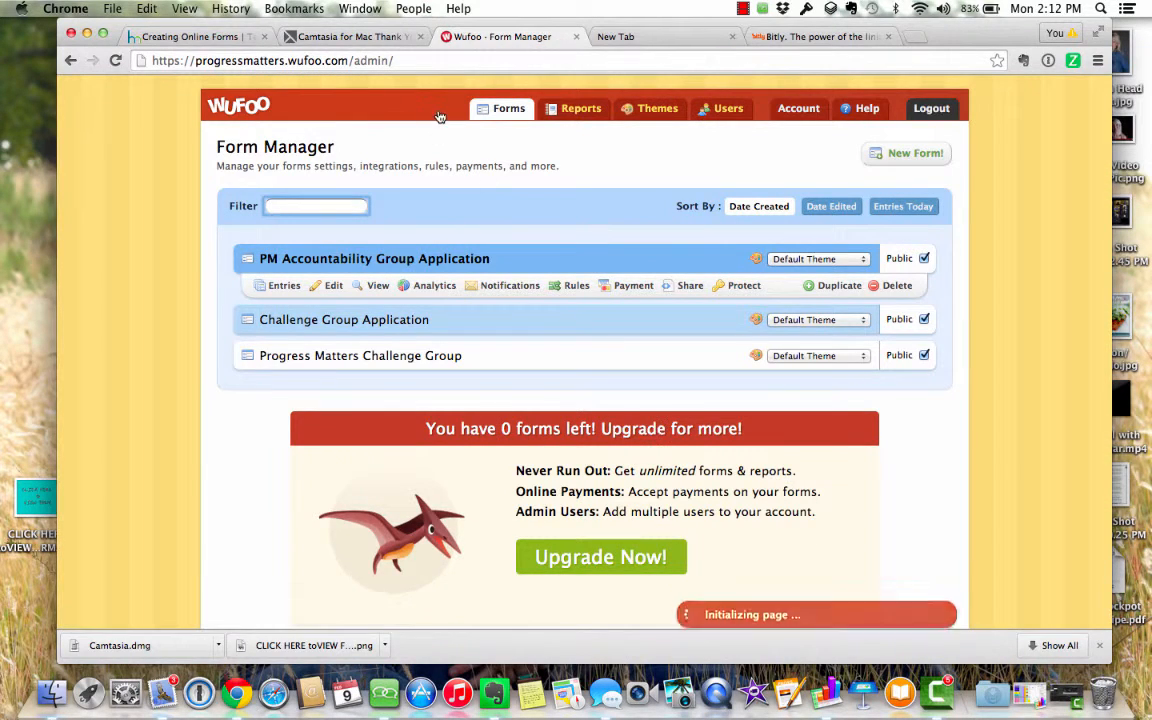
- Copy the live PM Accountability Group Application form's web address and go to Bitly
click(385, 286)
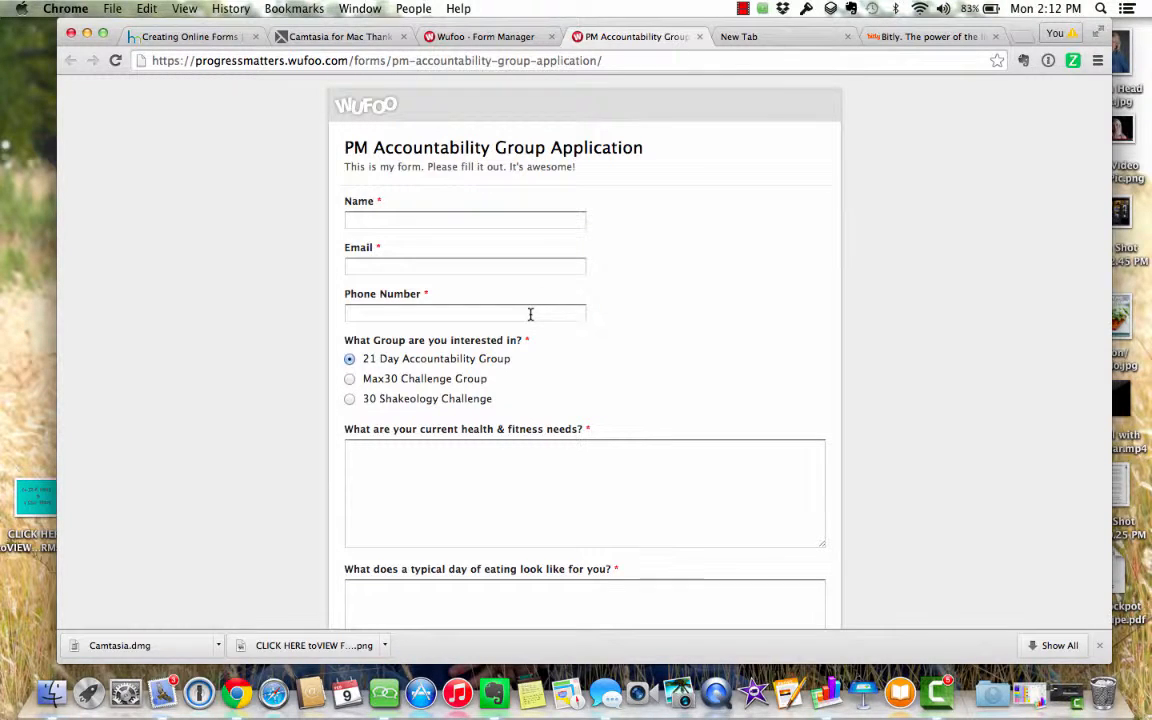
click(610, 60)
key(cmd+c)
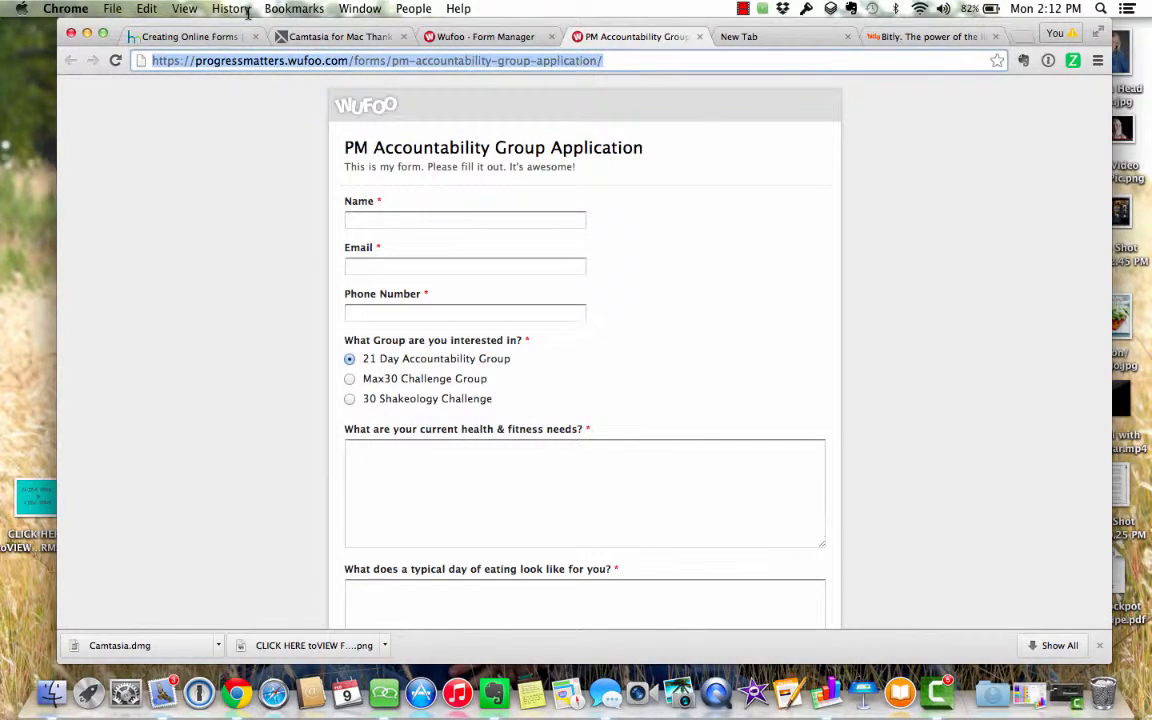
right_click(216, 66)
click(230, 89)
click(912, 41)
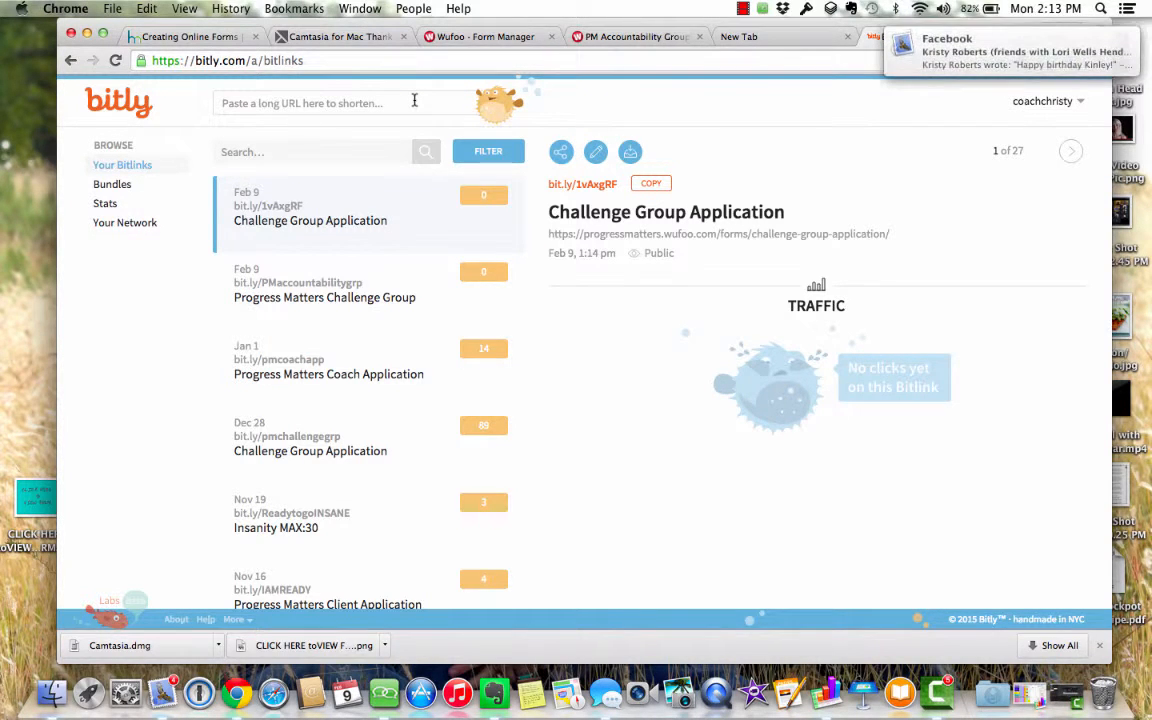
- Paste the accountability form's address into Bitly to create the short link bit.ly/1ET6s1Q
click(414, 100)
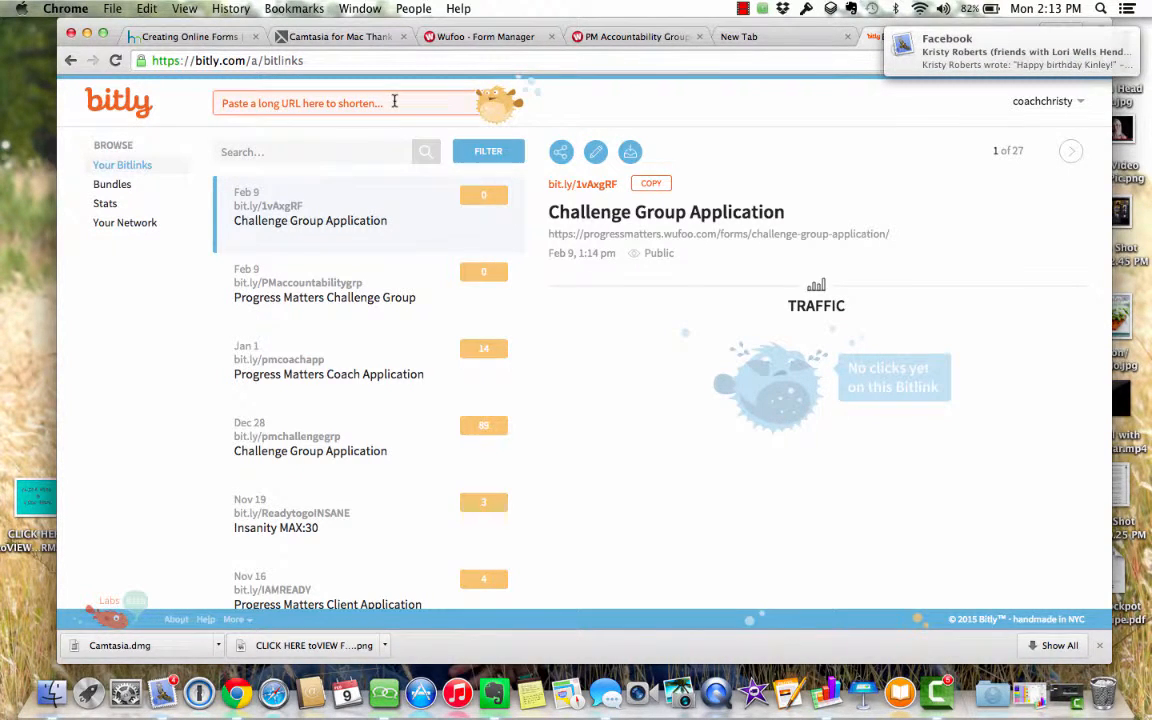
right_click(400, 100)
click(416, 178)
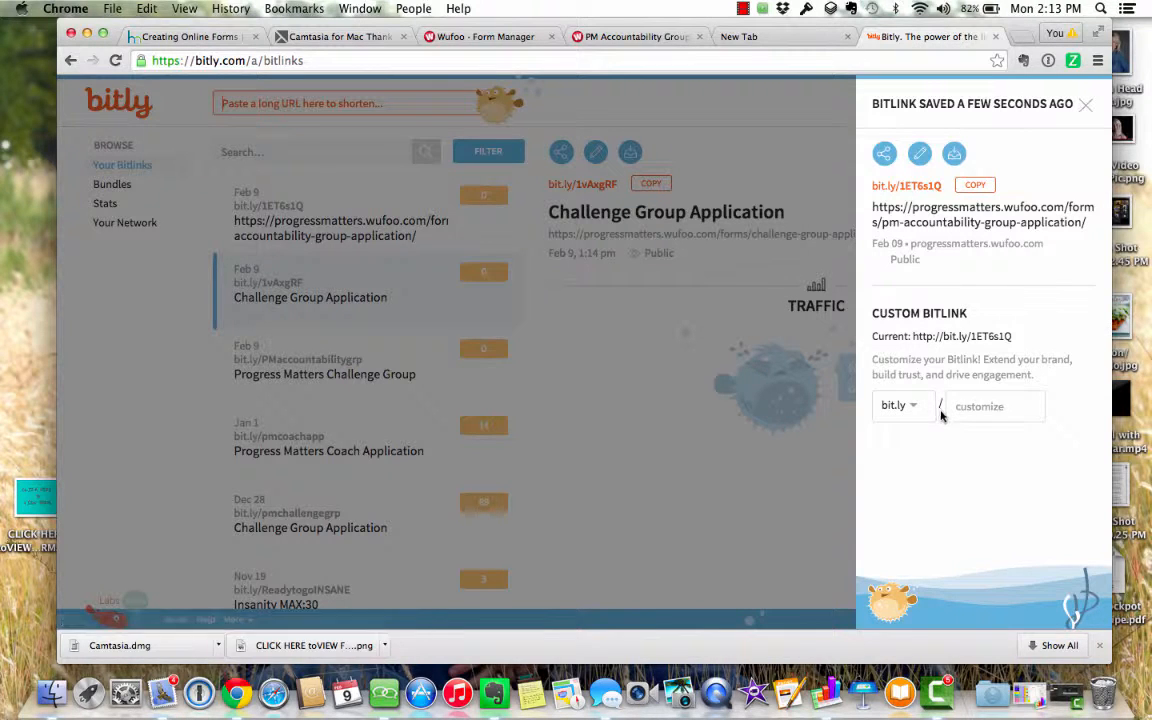
- Try a custom short-link name like 'Lizachallenge' or '21daychallenge', then clear it
click(996, 406)
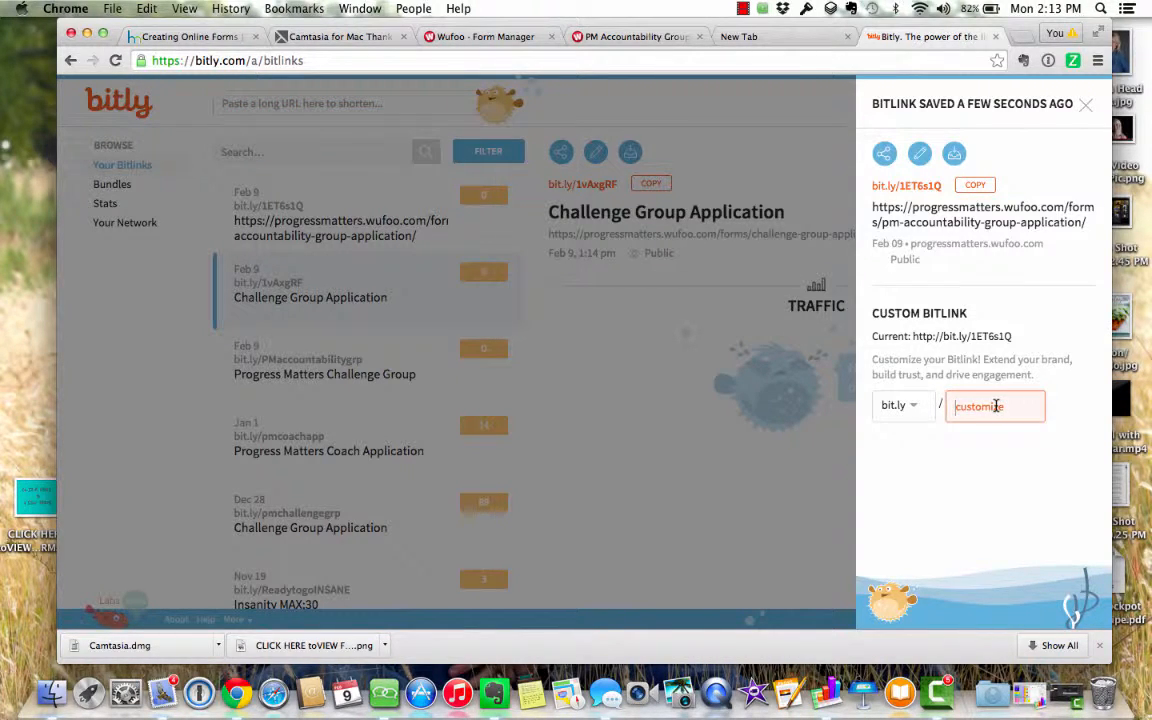
text(Liza)
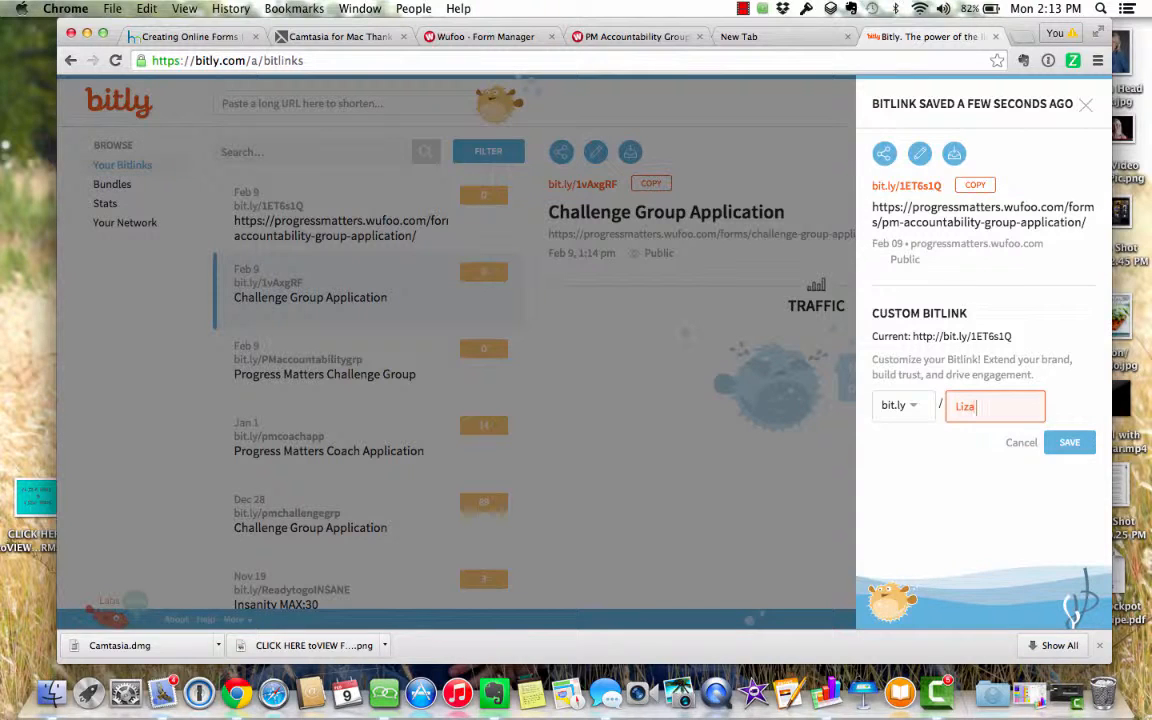
text(challenge)
key(BackSpace)
key(BackSpace)
key(BackSpace)
key(BackSpace)
key(BackSpace)
key(BackSpace)
key(BackSpace)
key(BackSpace)
key(BackSpace)
key(BackSpace)
key(BackSpace)
key(BackSpace)
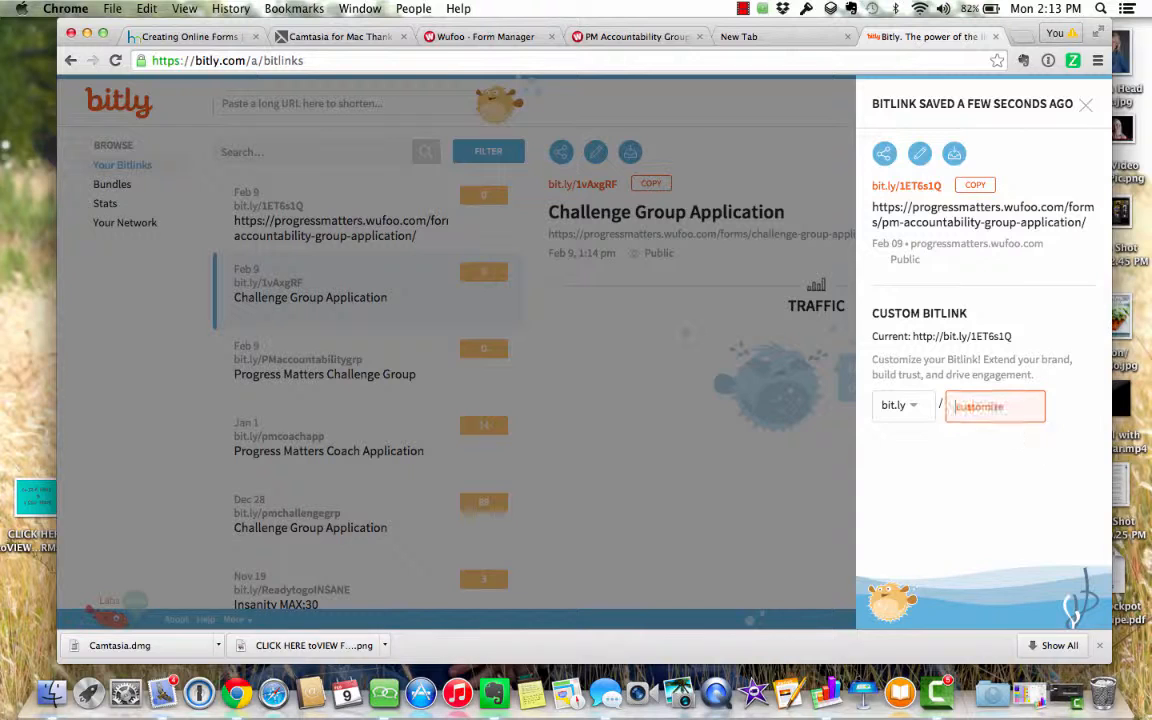
text(21day)
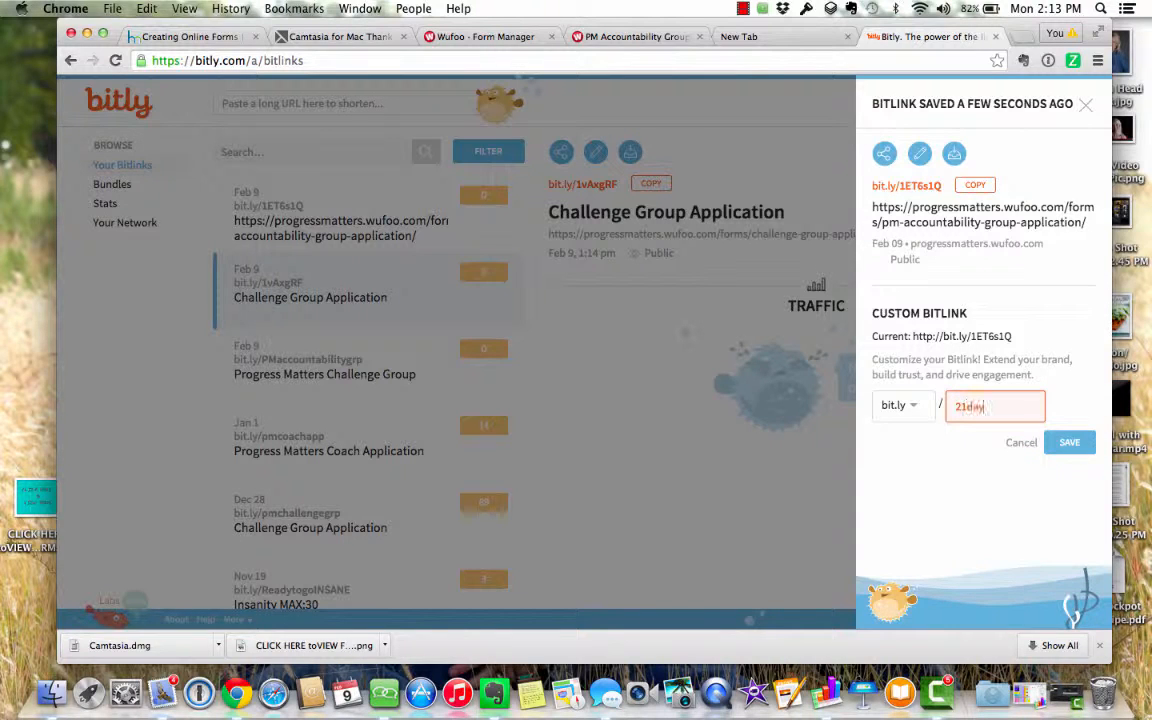
text(cah)
key(BackSpace)
text(hallenge)
key(BackSpace)
key(BackSpace)
key(BackSpace)
key(BackSpace)
key(BackSpace)
key(BackSpace)
key(BackSpace)
key(BackSpace)
key(BackSpace)
key(BackSpace)
key(BackSpace)
key(BackSpace)
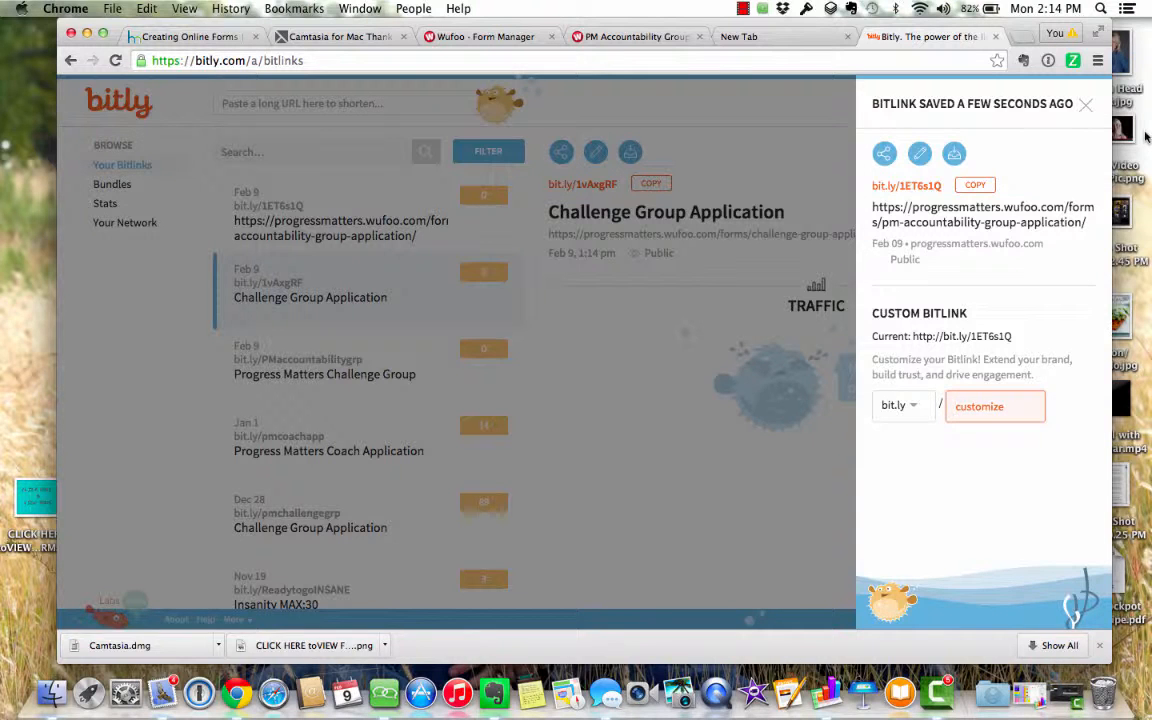
- Close the link details and copy the Challenge Group Application short link bit.ly/1vAxgRF
click(1087, 106)
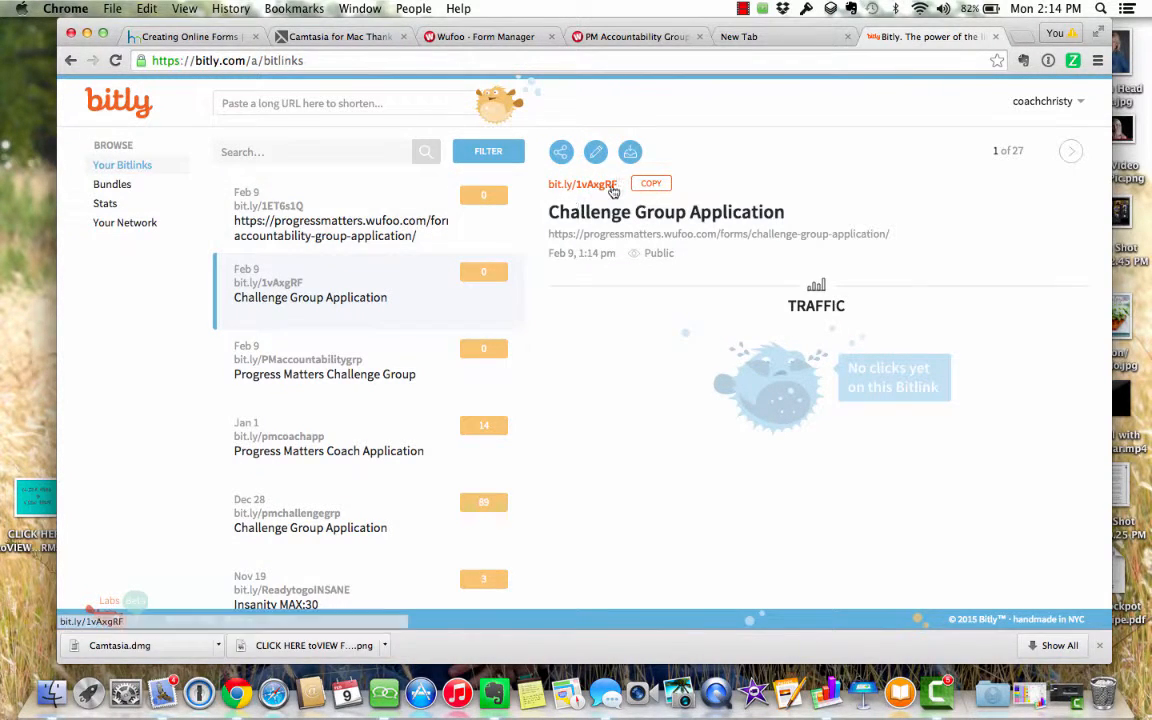
click(651, 186)
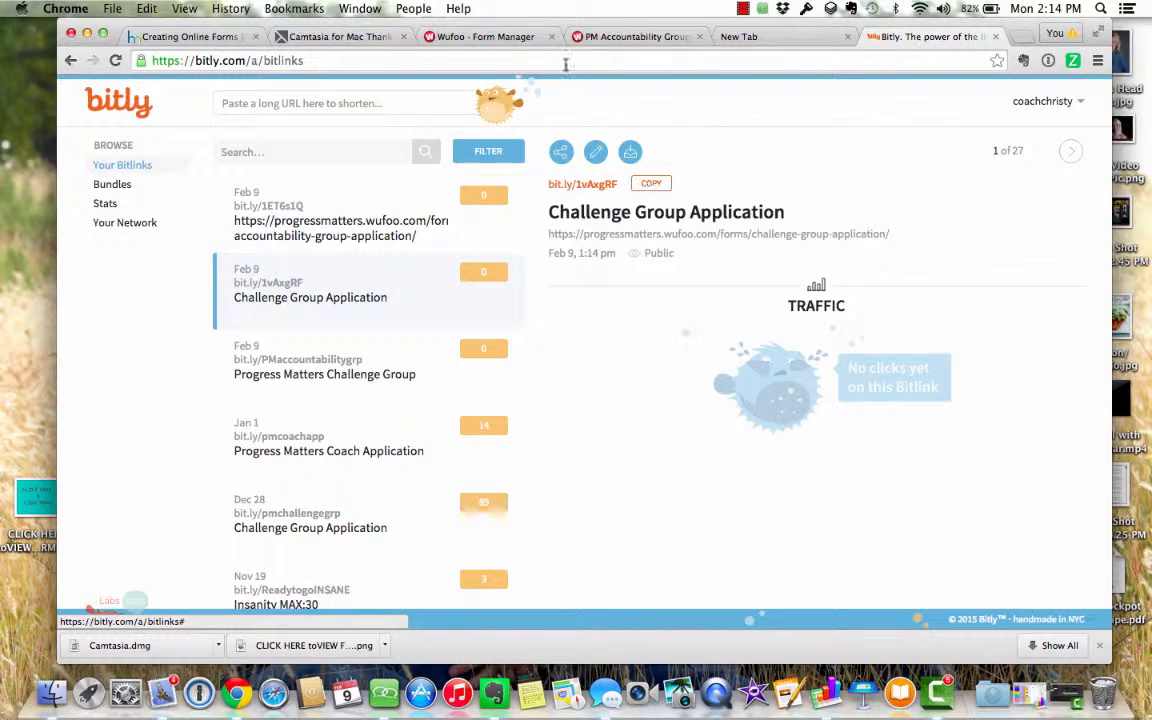
click(110, 8)
click(116, 28)
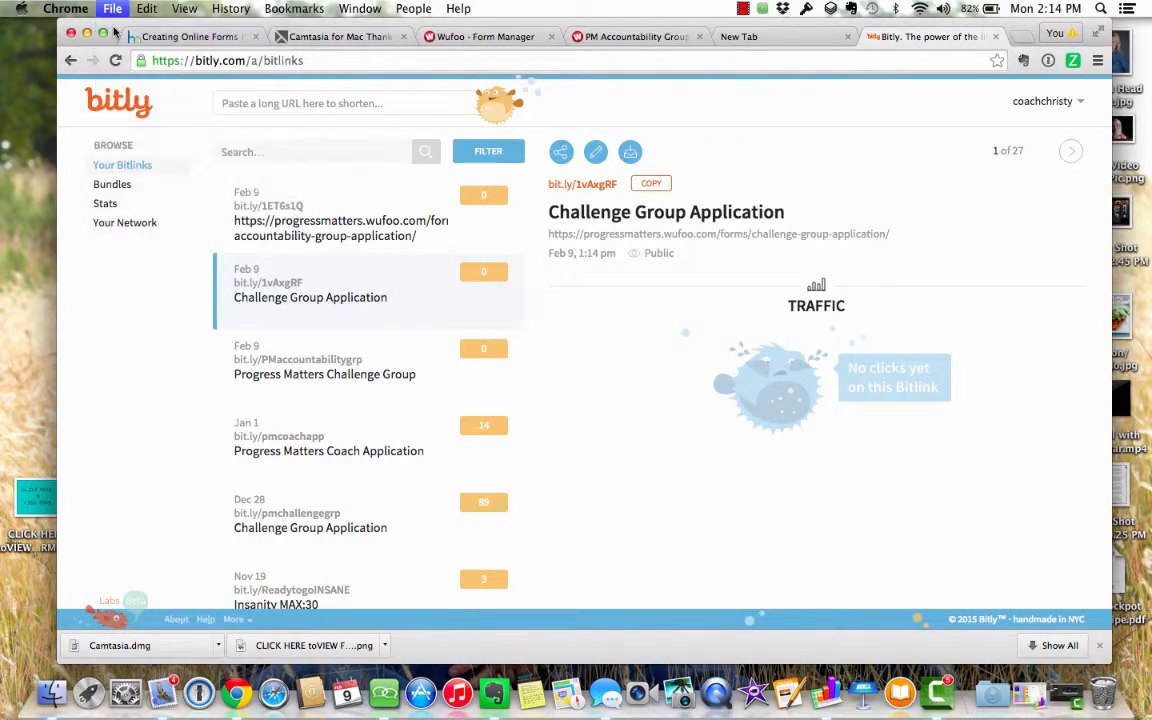
text(facebook.com)
key(Return)
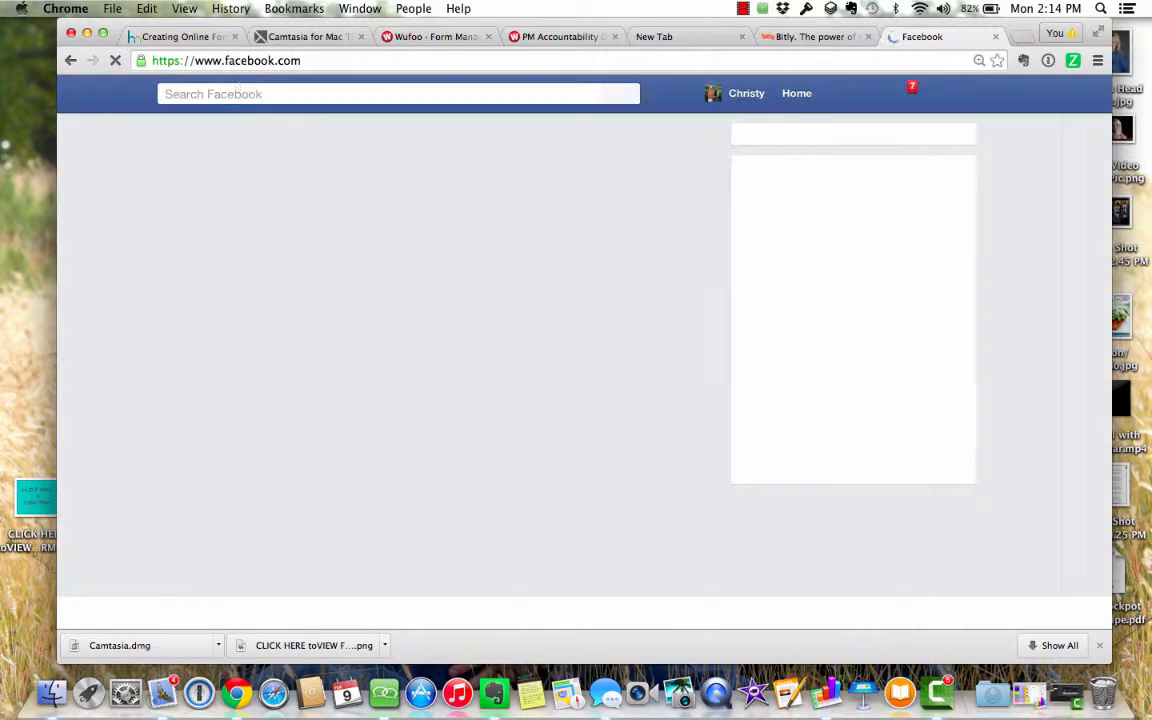
click(318, 166)
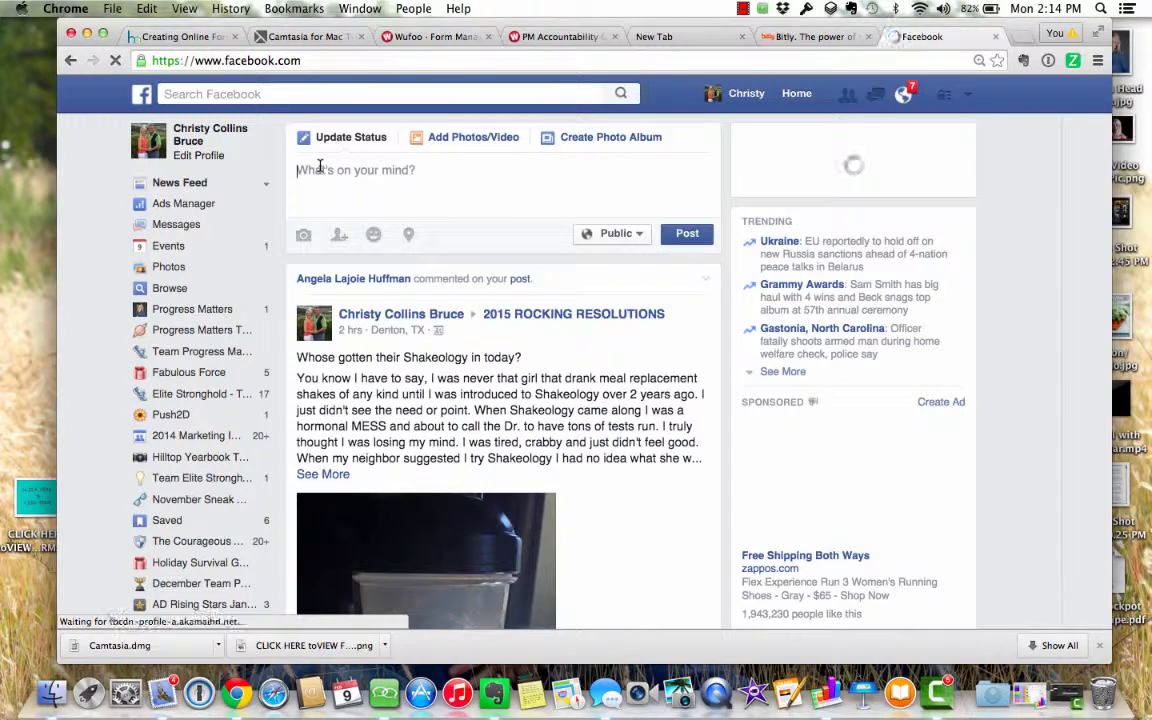
text(Challe)
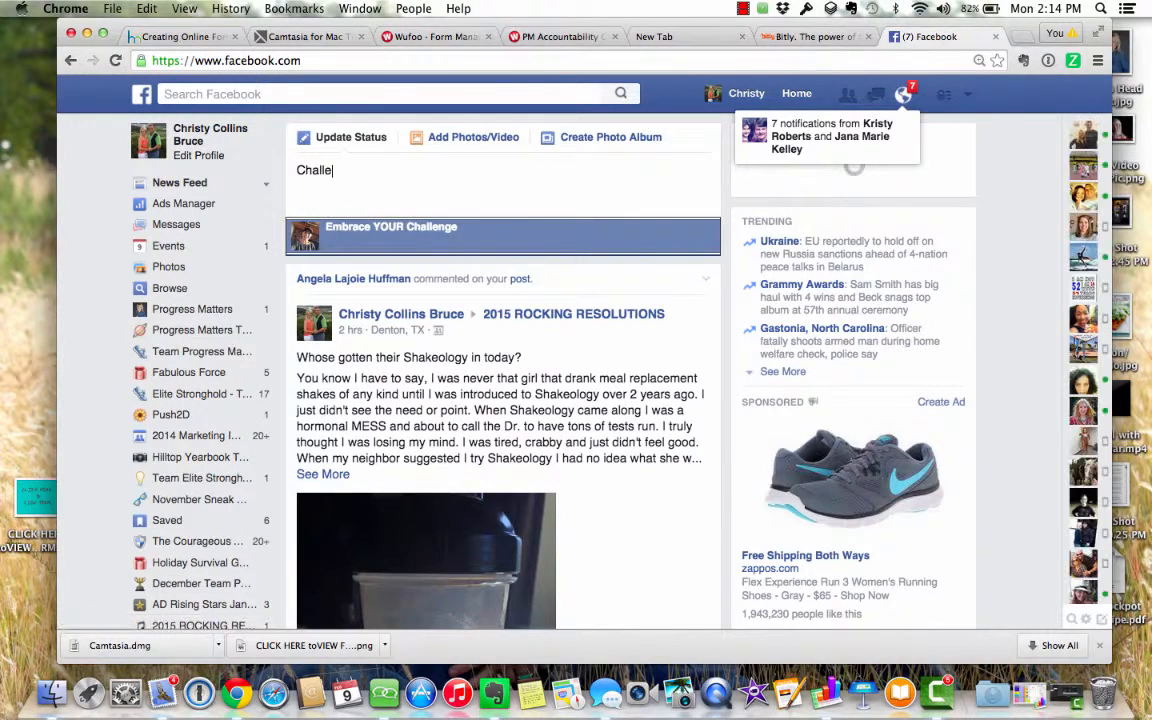
text(nge Gr)
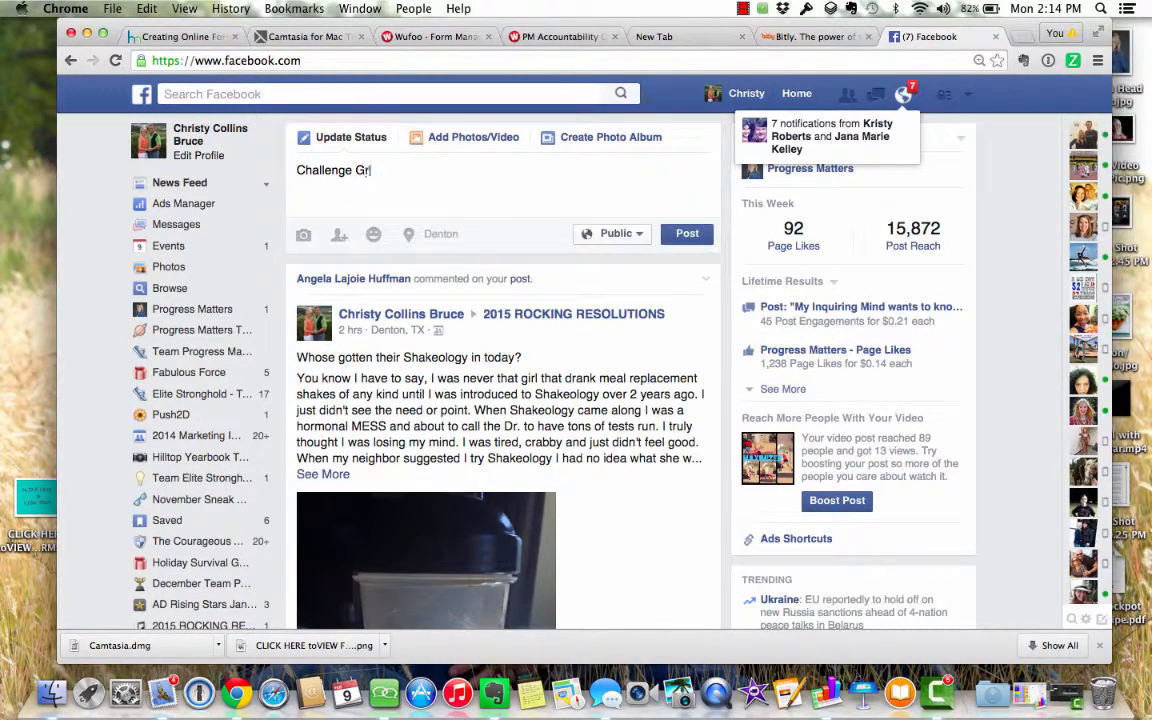
text(oup Inf)
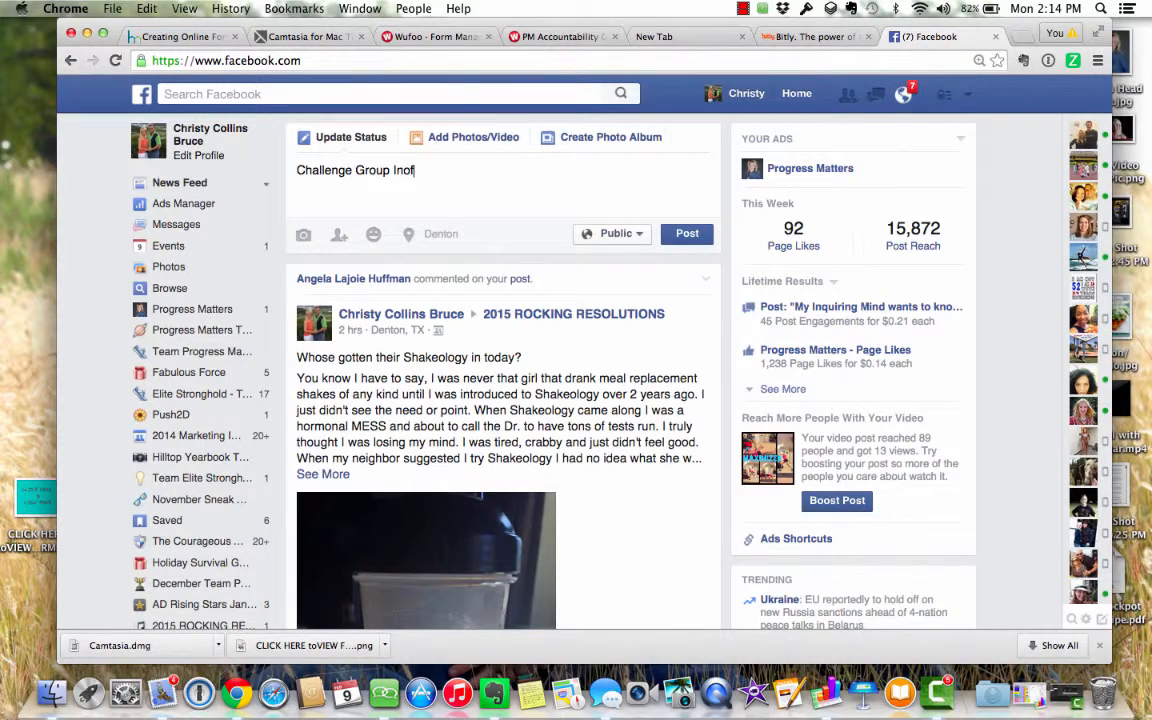
text(o)
right_click(341, 207)
click(370, 279)
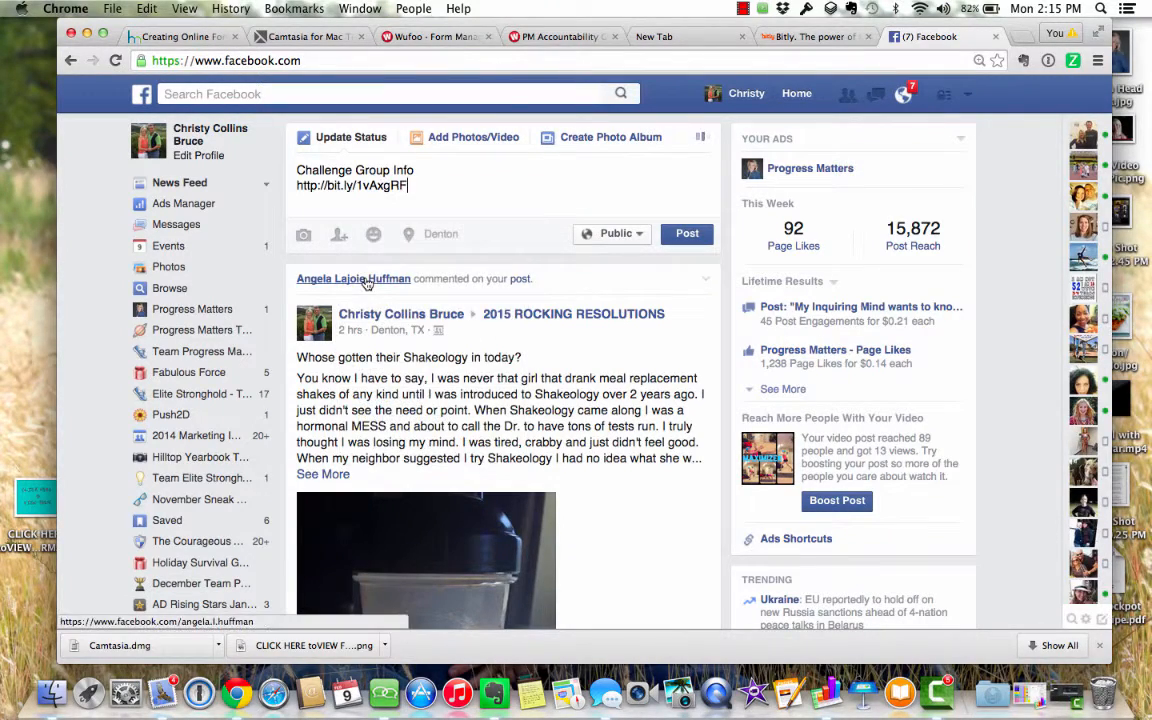
- Put the link on its own line, remove the link preview, and return to Wufoo
click(422, 171)
key(Return)
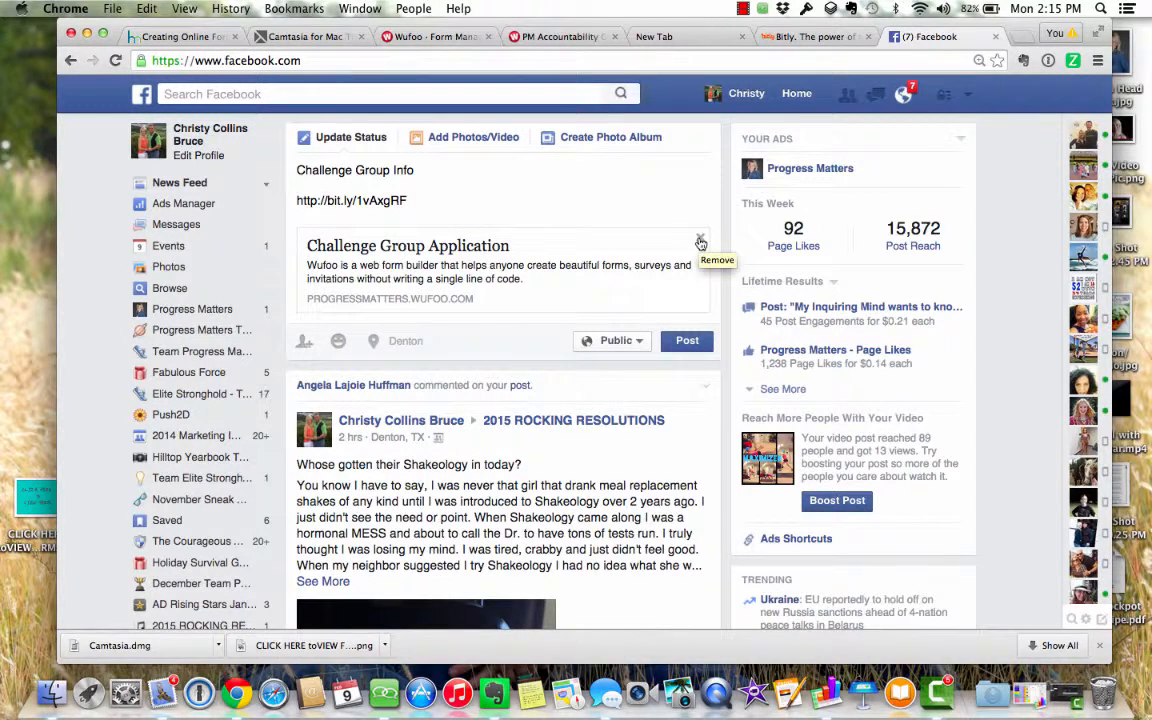
click(701, 242)
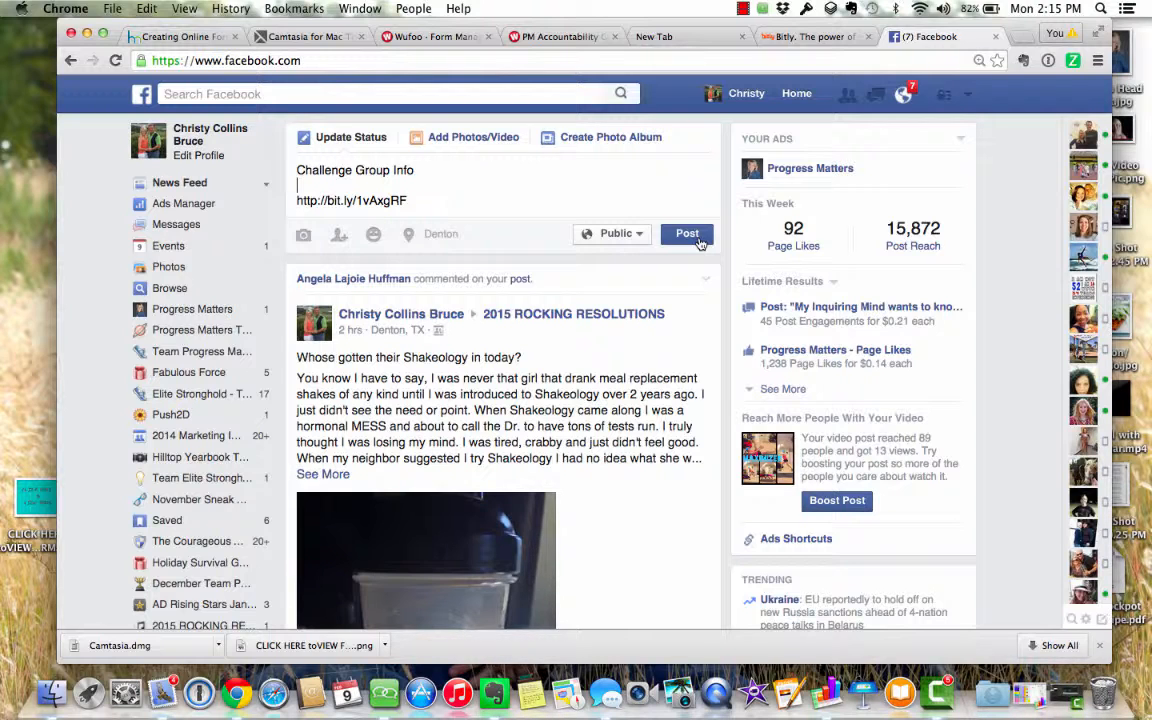
click(425, 38)
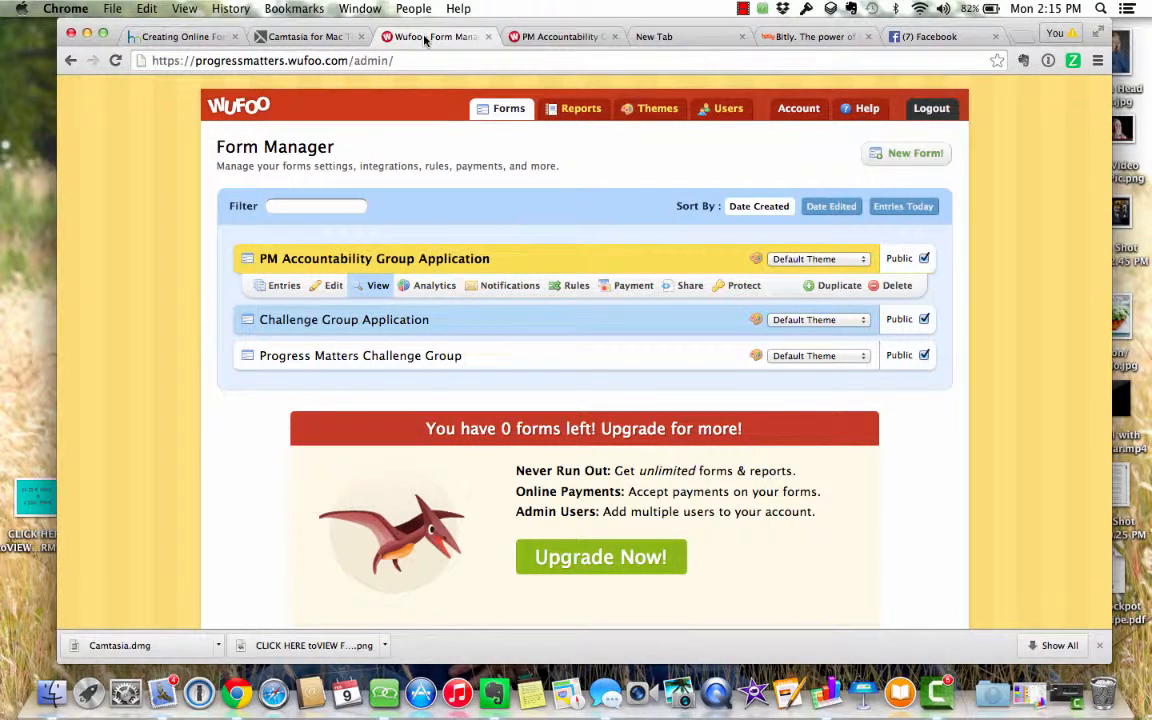
- Show the PM Accountability Group Application's entries (0 of 0), then move to the blank tab
click(281, 287)
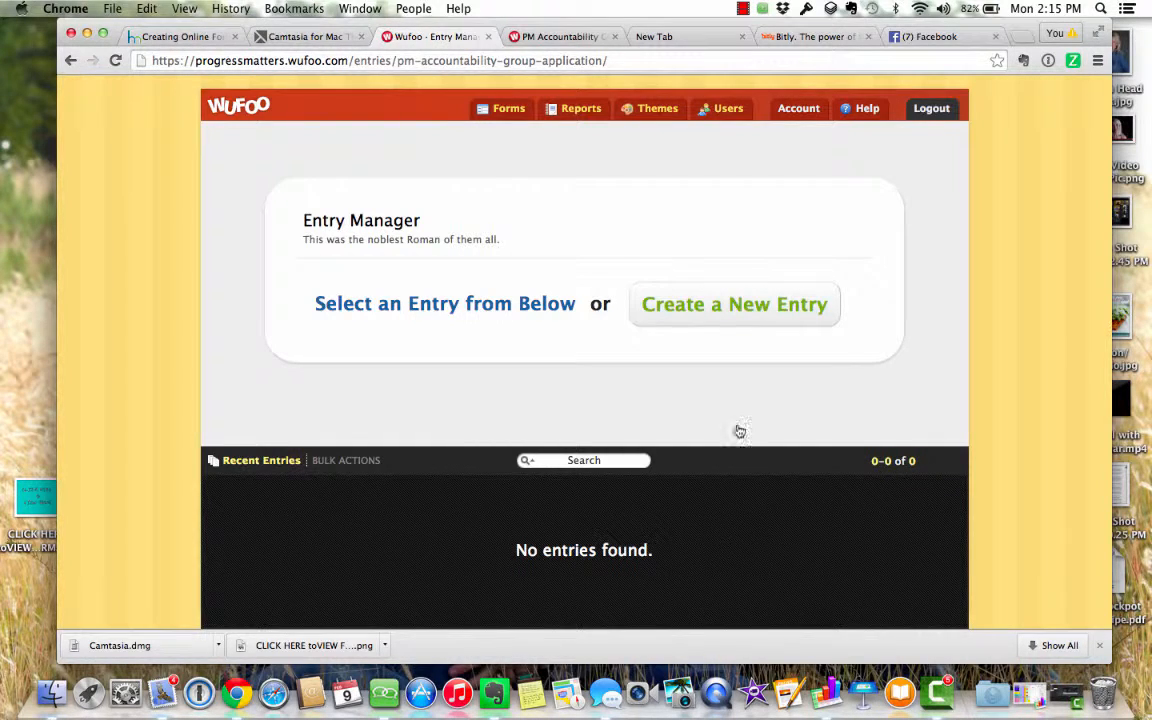
click(683, 39)
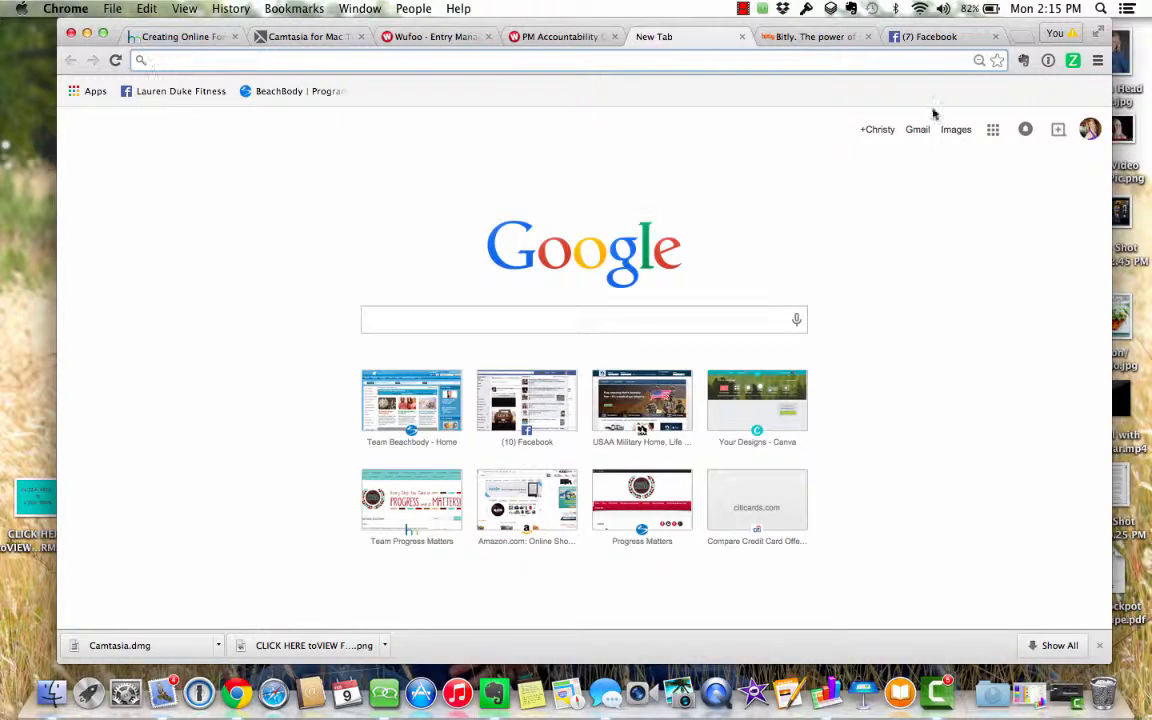
- From the Google apps grid, open Drive and create a blank Google Form via NEW > More
click(992, 139)
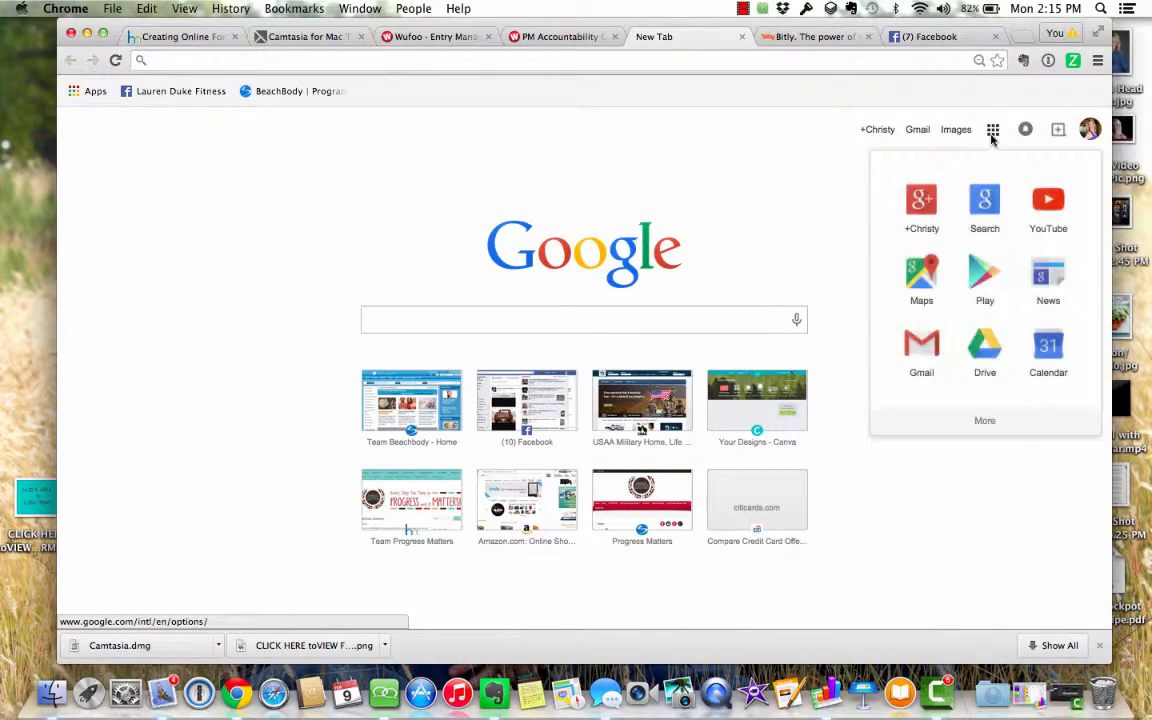
click(988, 352)
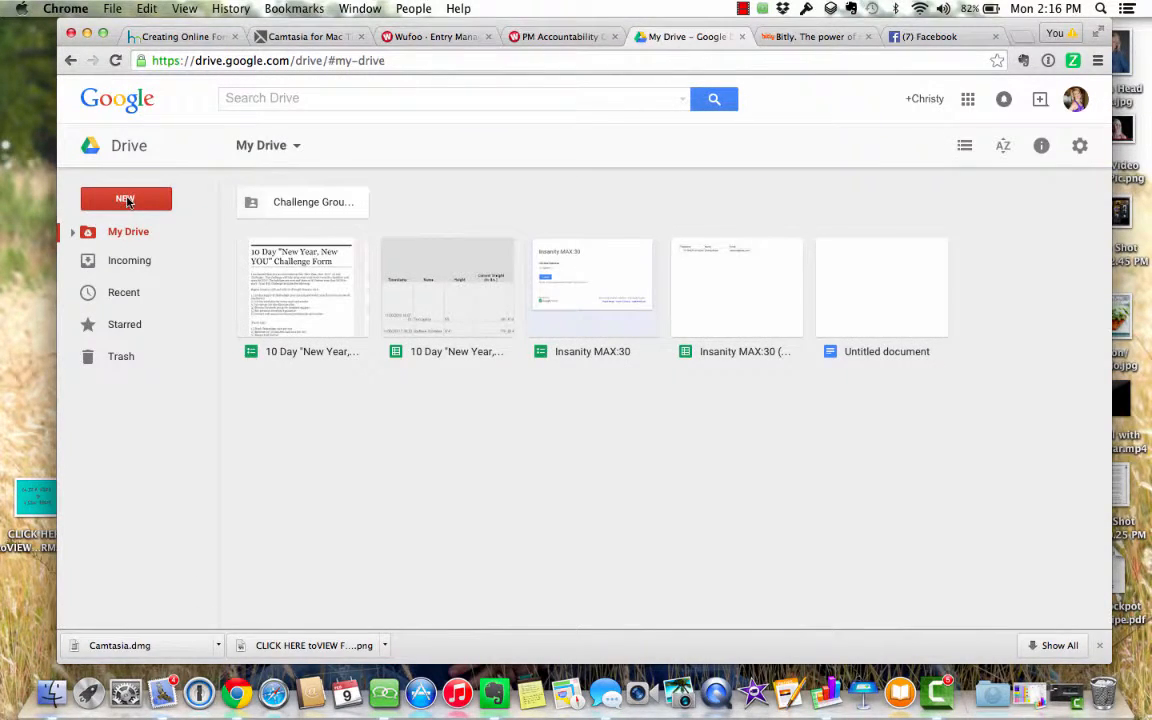
click(127, 201)
mouse_move(162, 434)
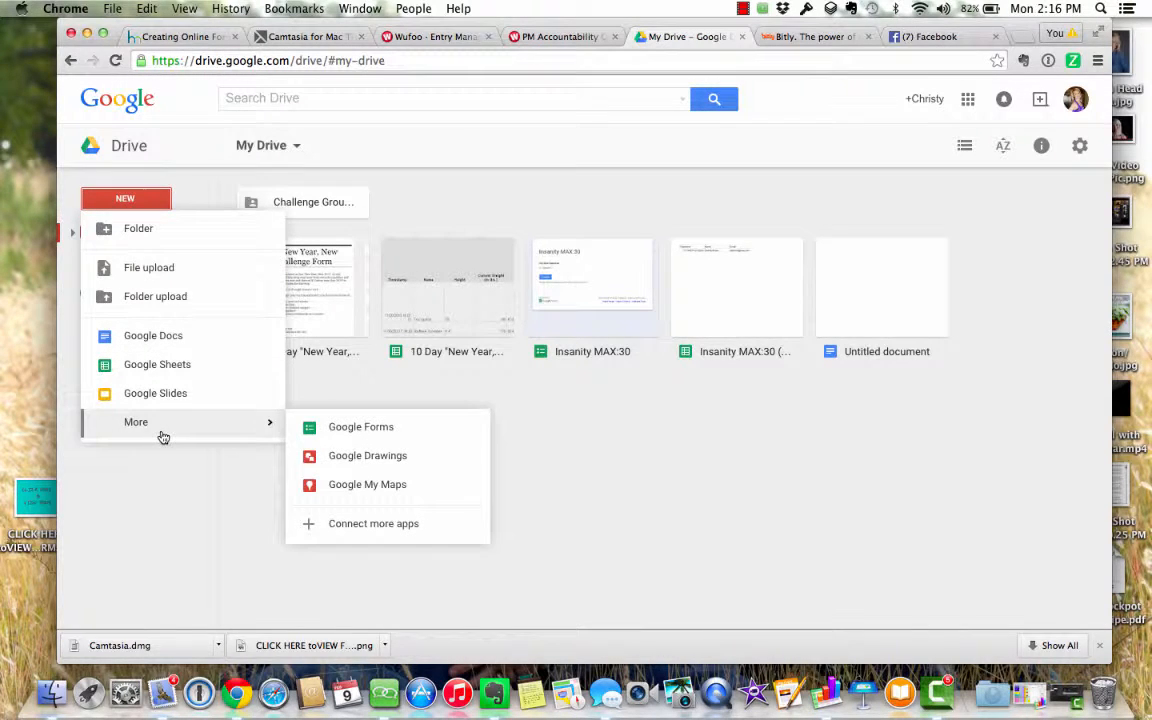
click(340, 429)
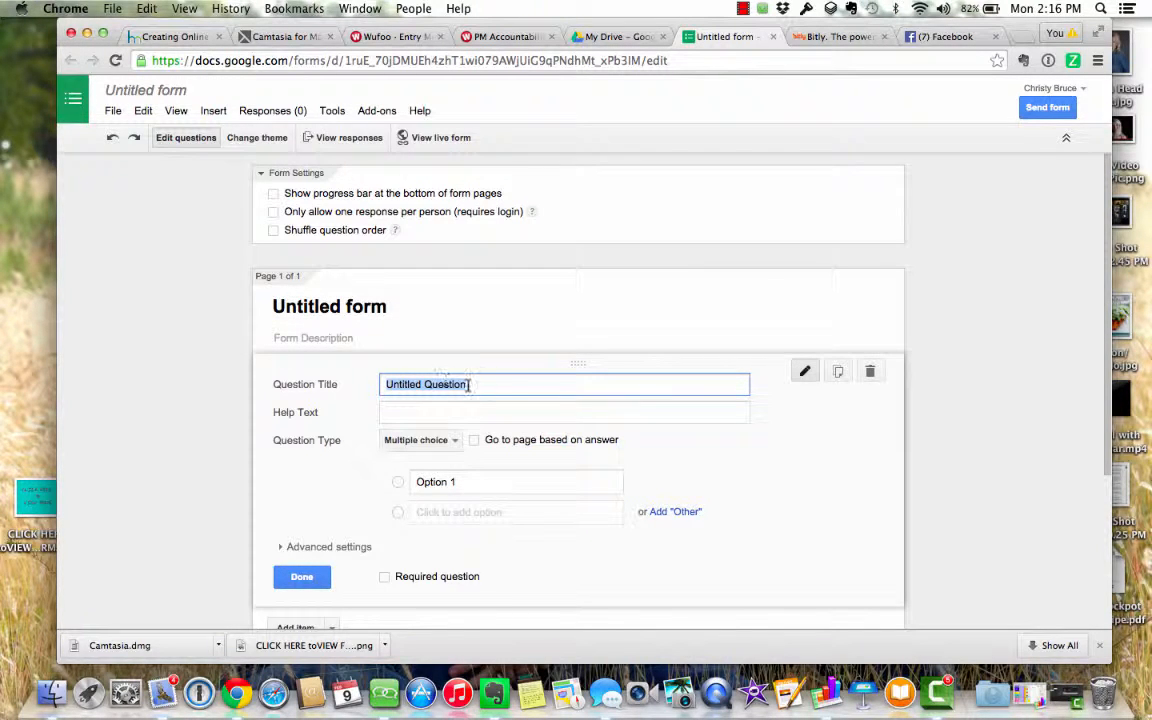
- Keep the Untitled form's question as Multiple choice, browse Add item without adding, then return to My Drive
click(455, 441)
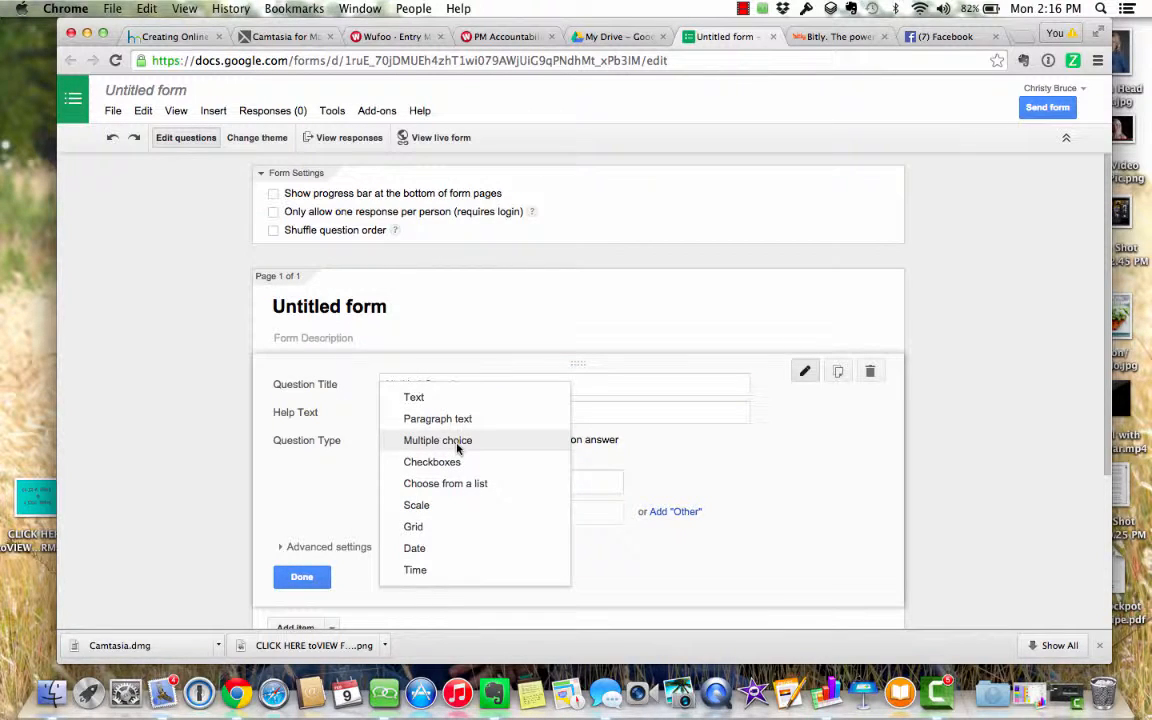
click(313, 478)
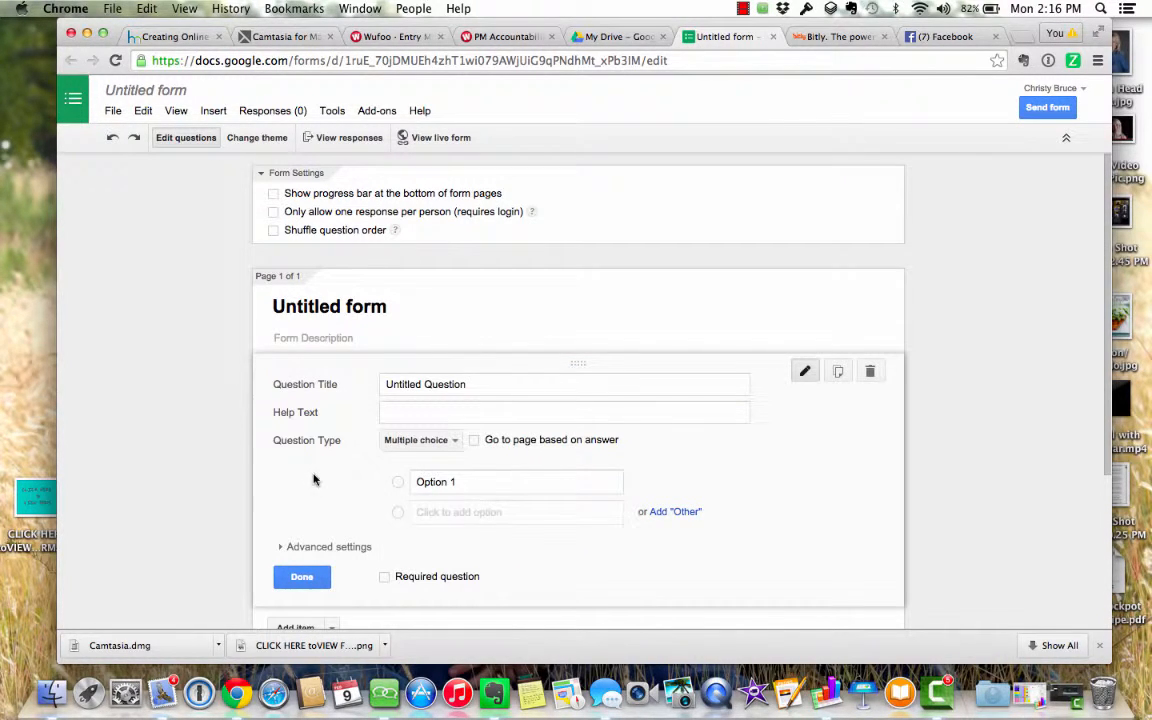
click(385, 578)
scroll(566, 568, down, 3)
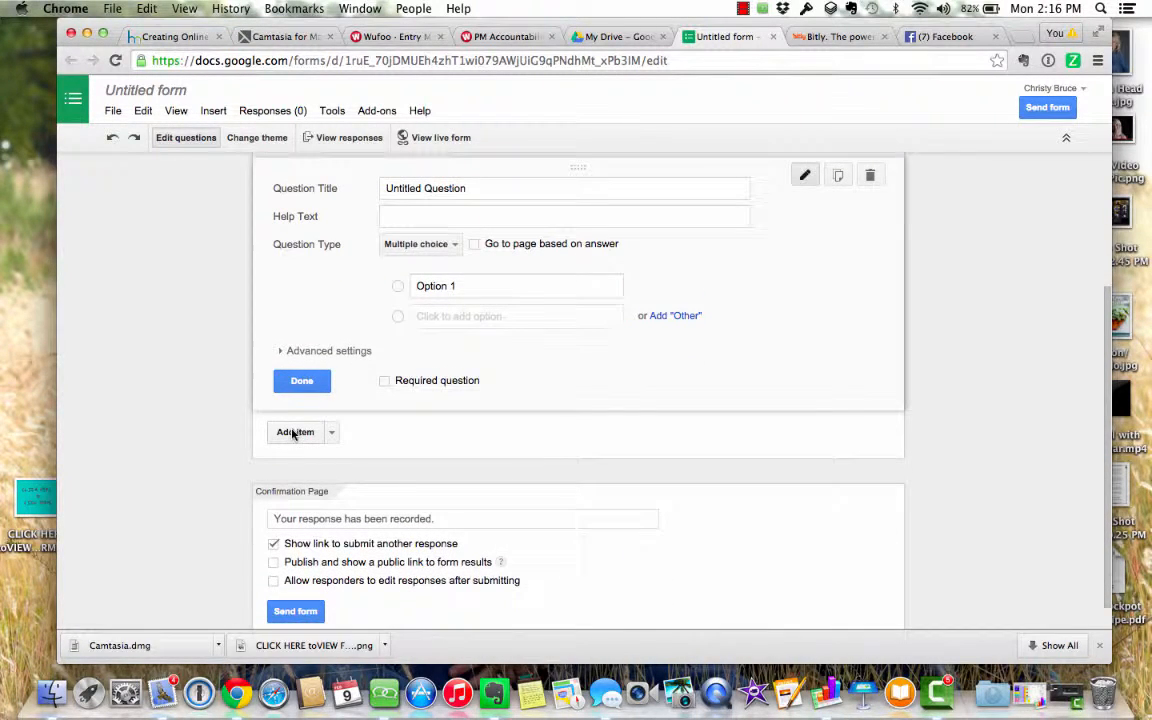
click(331, 435)
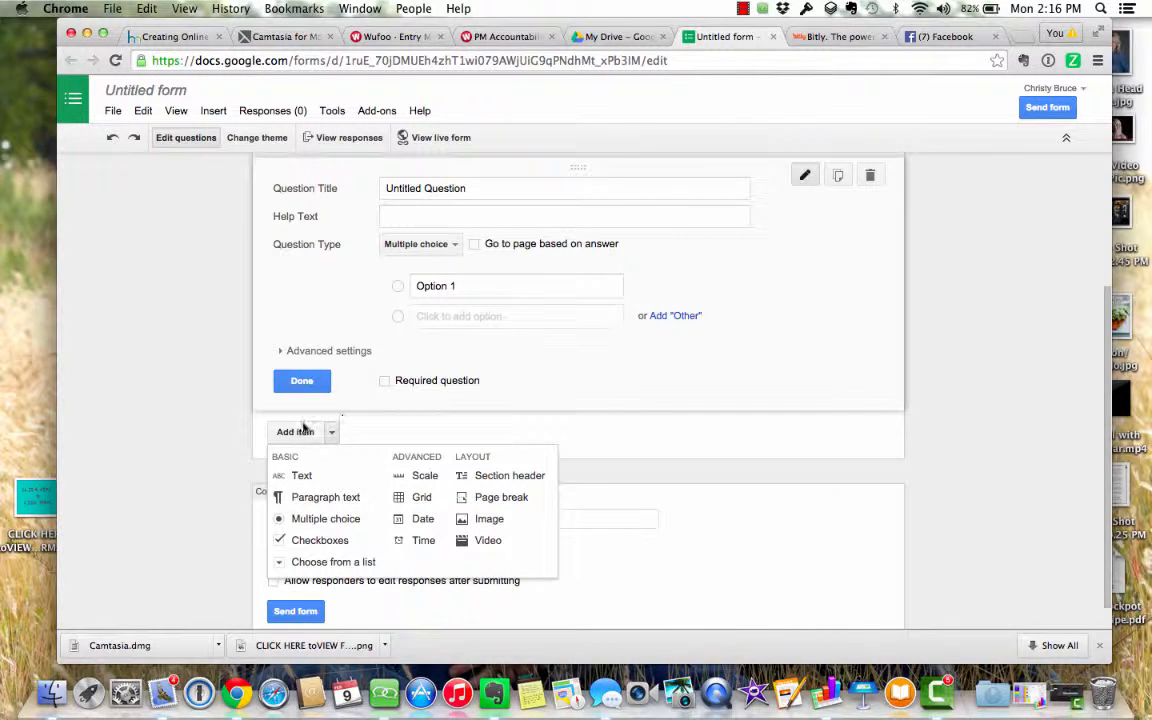
click(206, 364)
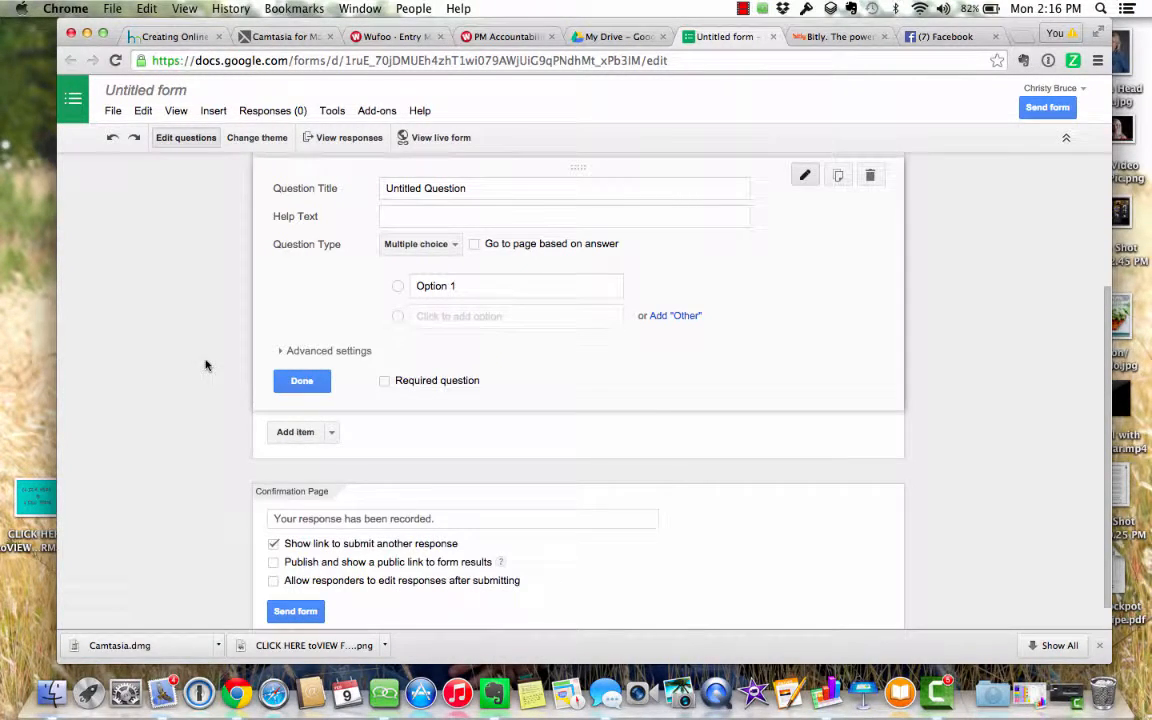
scroll(305, 477, up, 3)
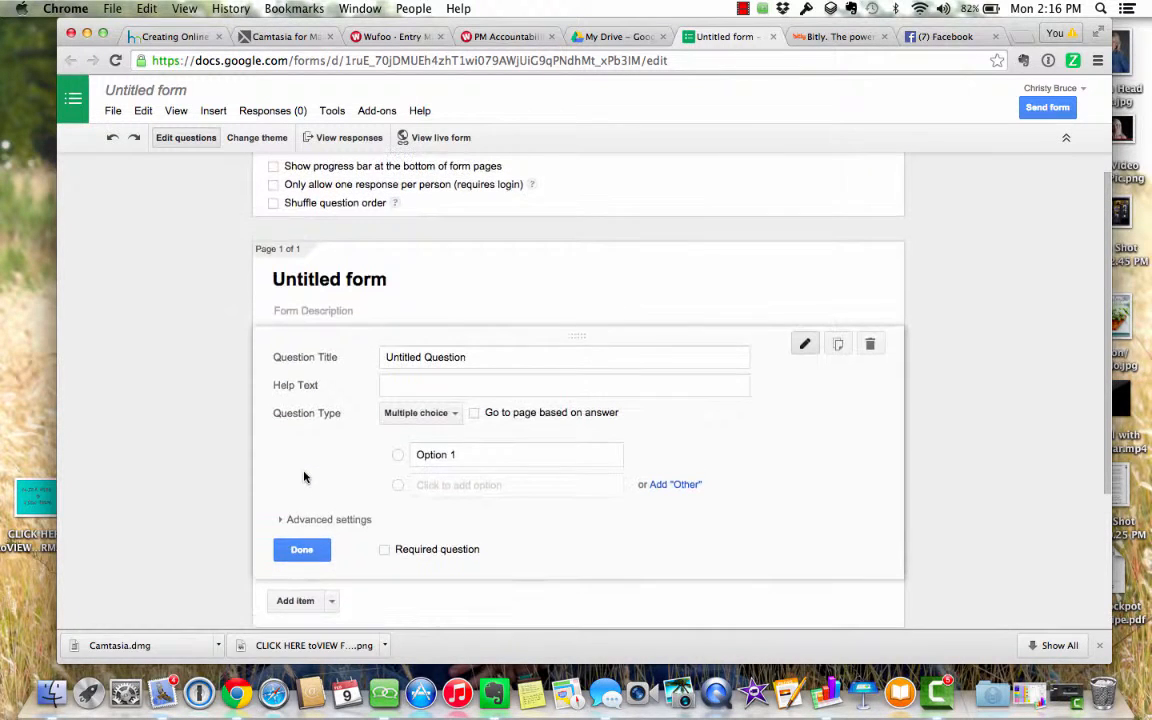
scroll(305, 477, down, 3)
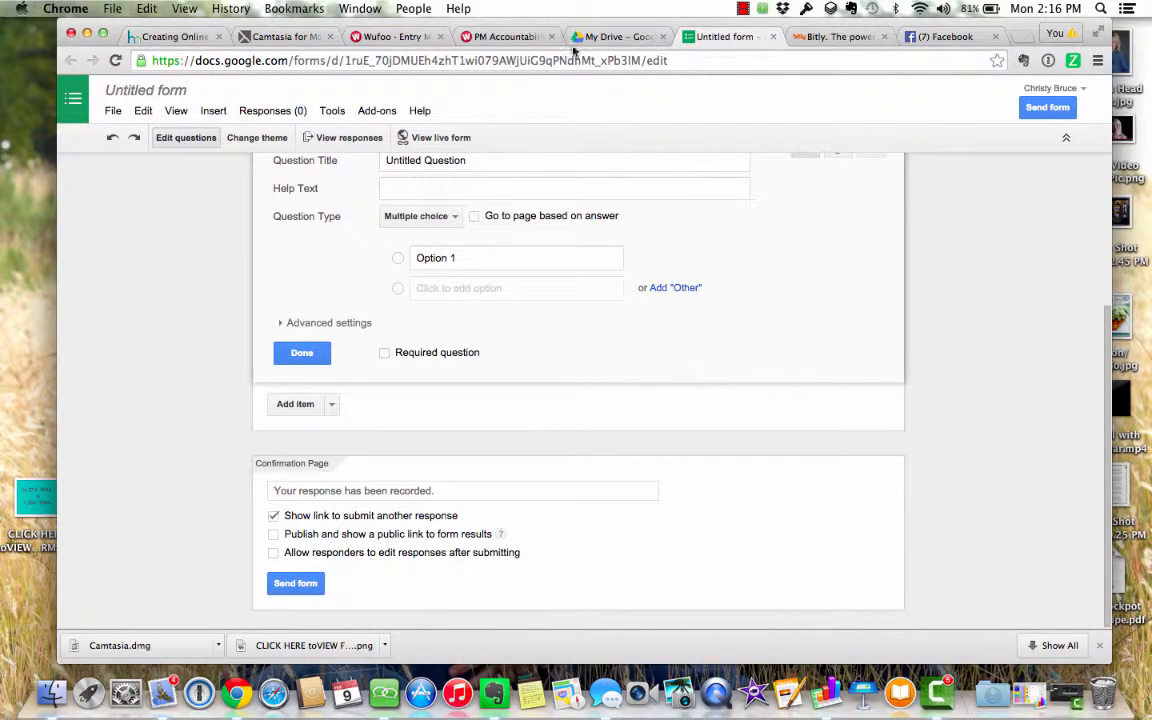
click(600, 36)
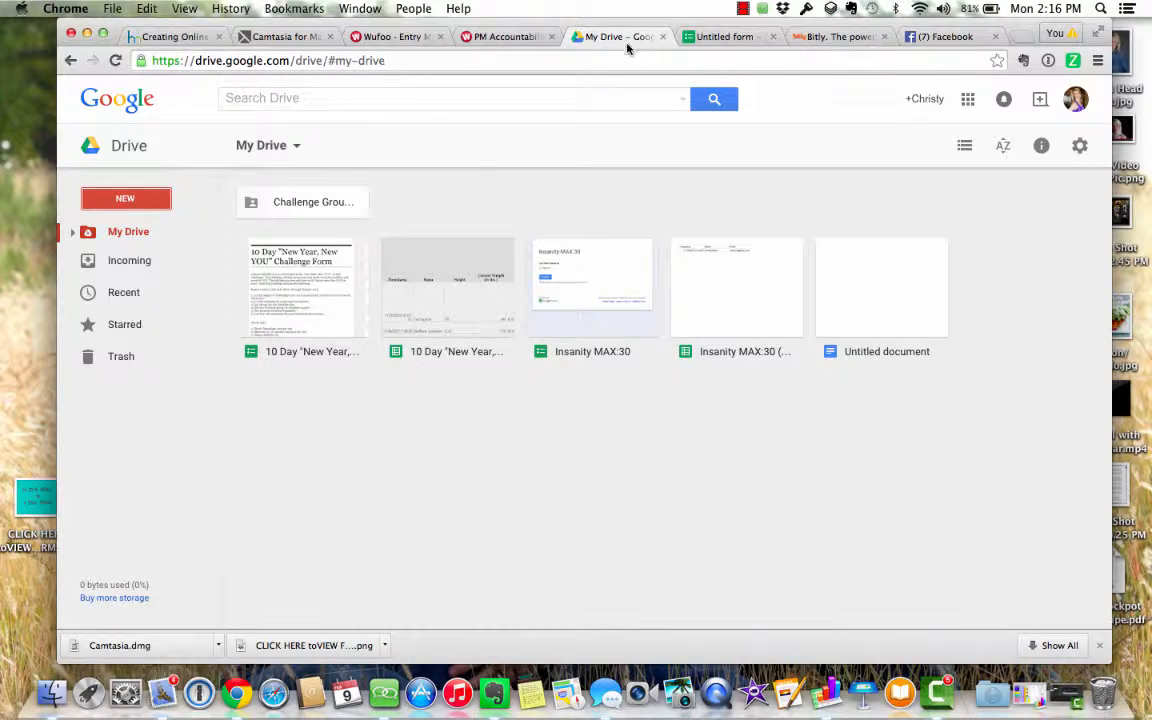
- Open the 10 Day "New Year, New YOU" Challenge Form and select its live form address
click(293, 292)
double_click(293, 292)
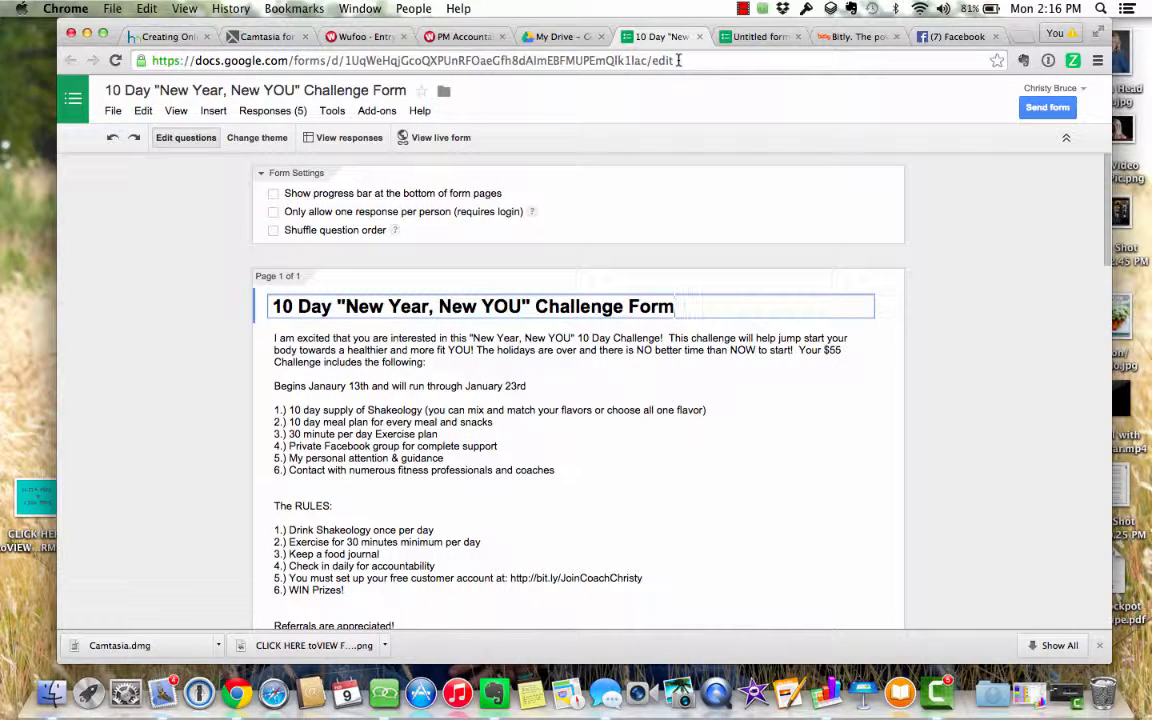
click(433, 140)
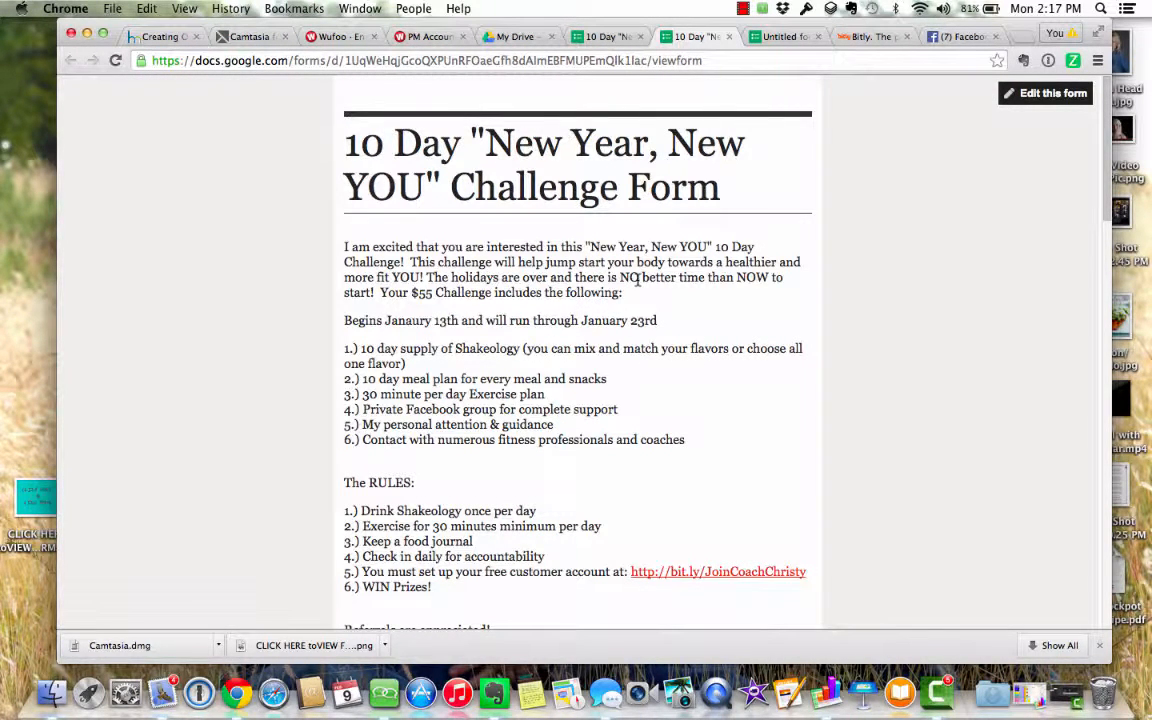
click(726, 63)
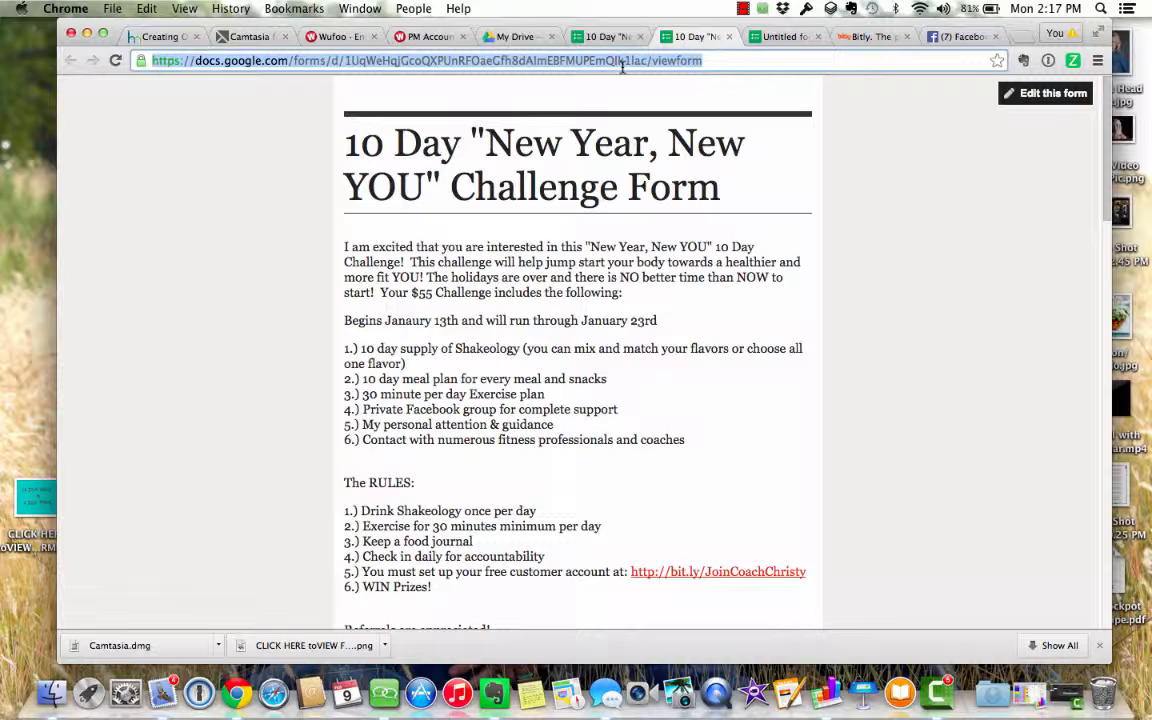
- Open the 10 Day Challenge Form (Responses) spreadsheet from My Drive
click(533, 38)
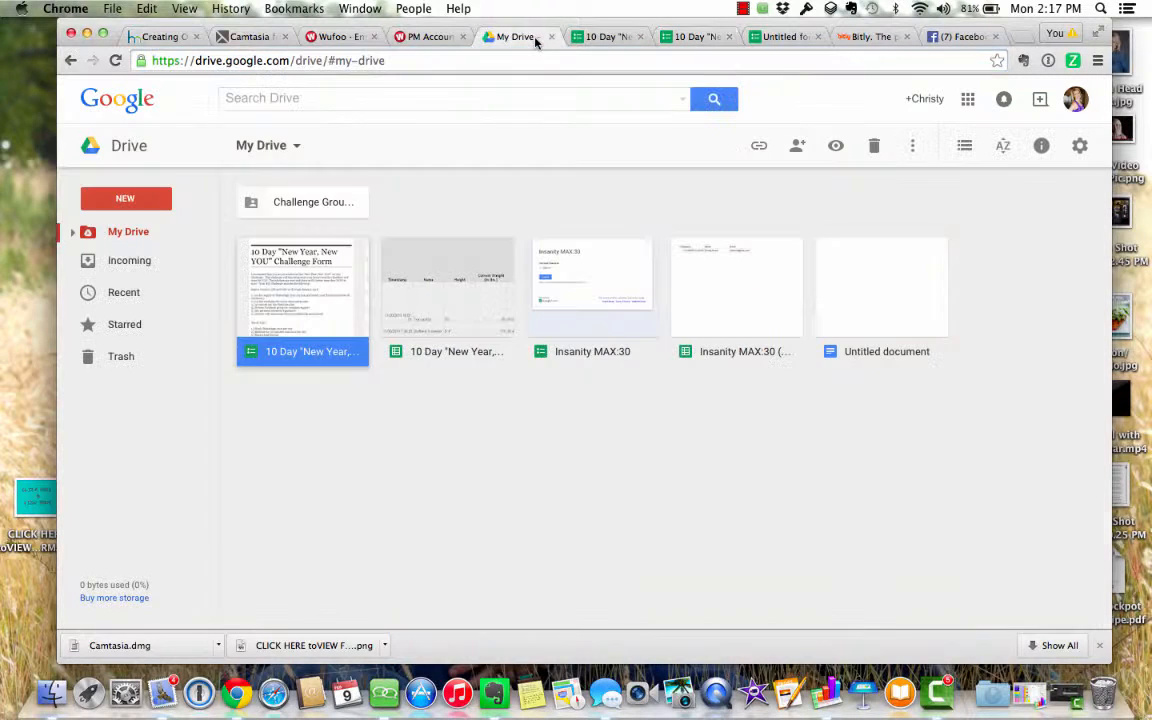
click(470, 322)
double_click(470, 322)
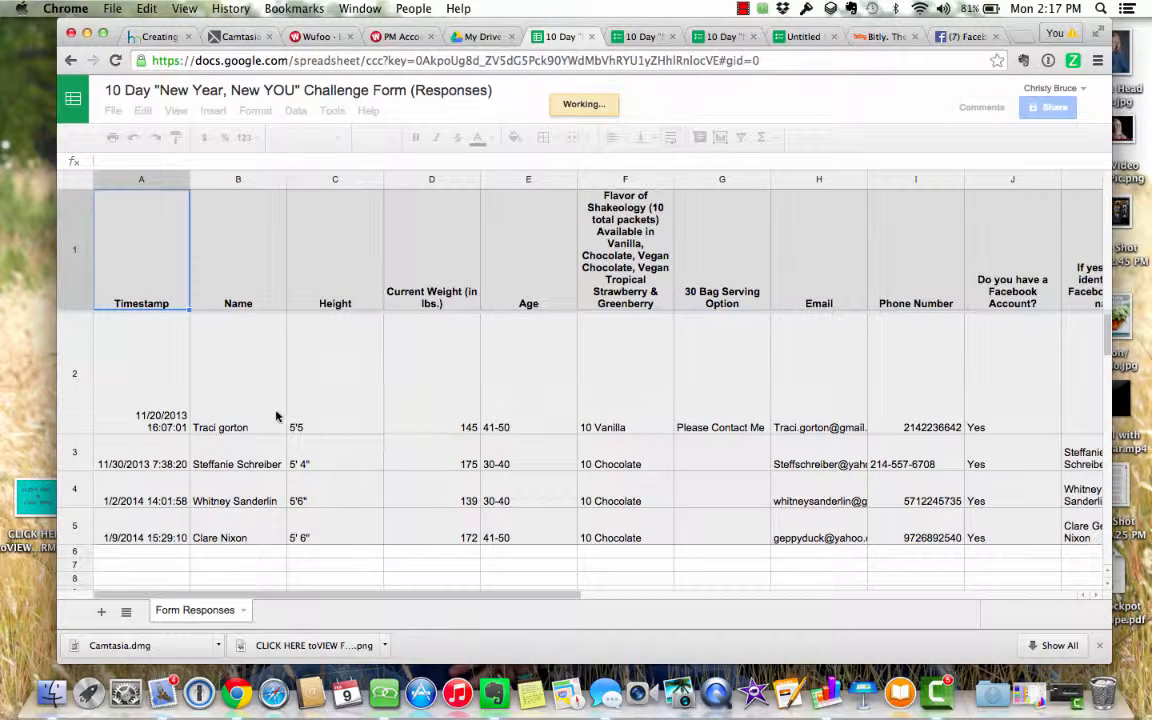
- Scroll through the four Challenge Form responses, close the Untitled form tab, and return to Wufoo's Entry Manager
scroll(366, 457, right, 10)
scroll(366, 457, down, 3)
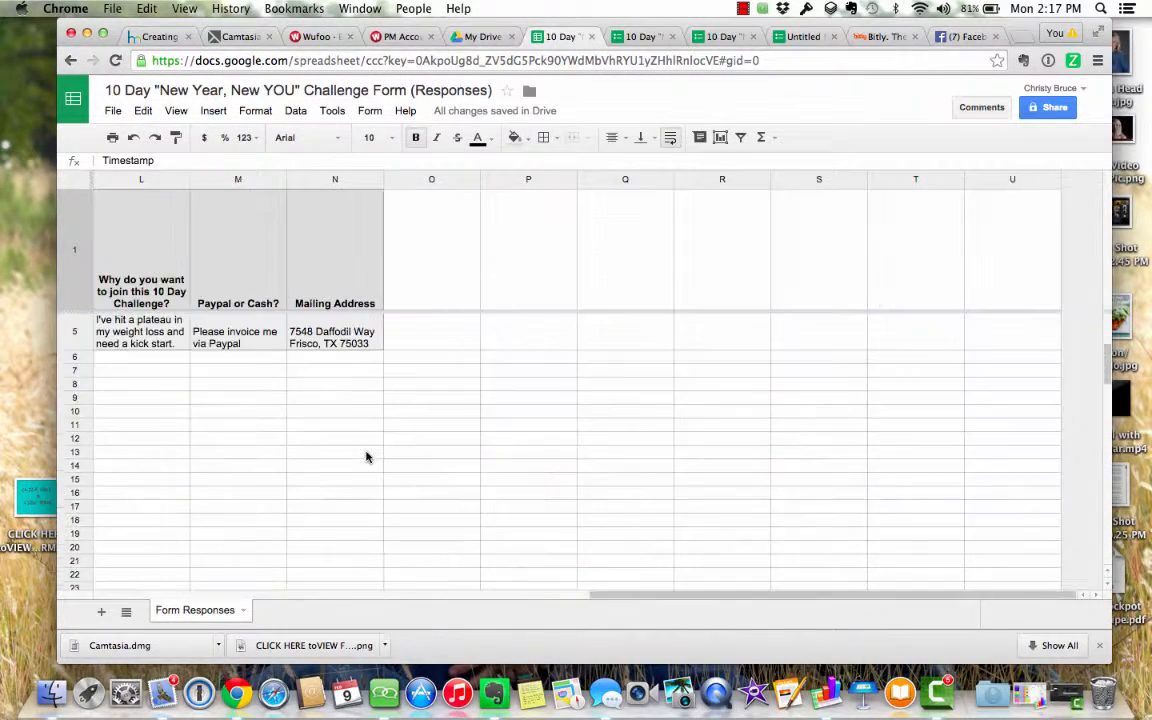
scroll(366, 457, left, 10)
scroll(366, 457, up, 3)
scroll(366, 457, right, 1)
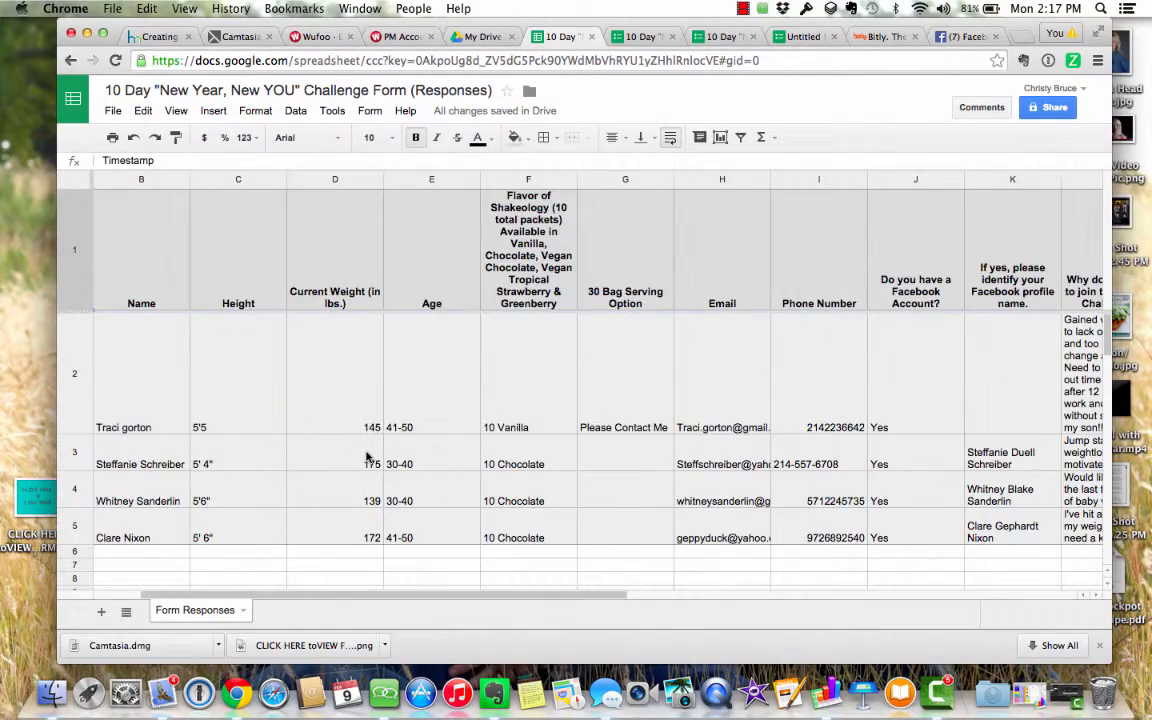
scroll(366, 457, right, 8)
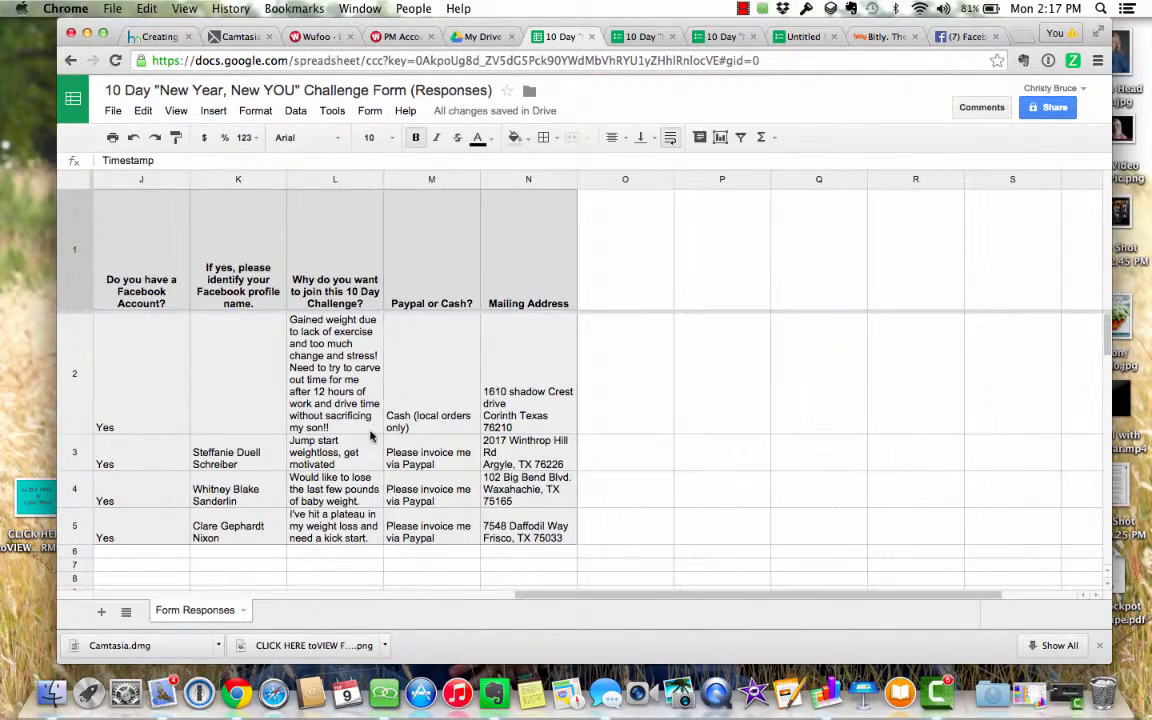
scroll(366, 457, left, 9)
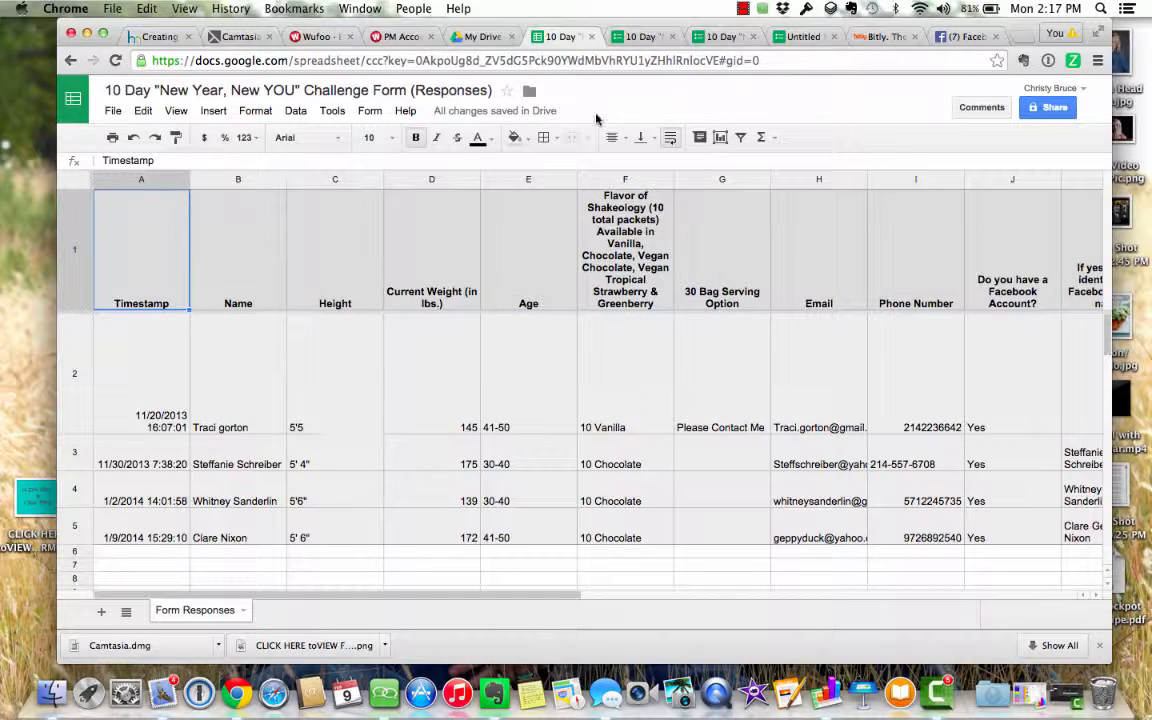
click(835, 36)
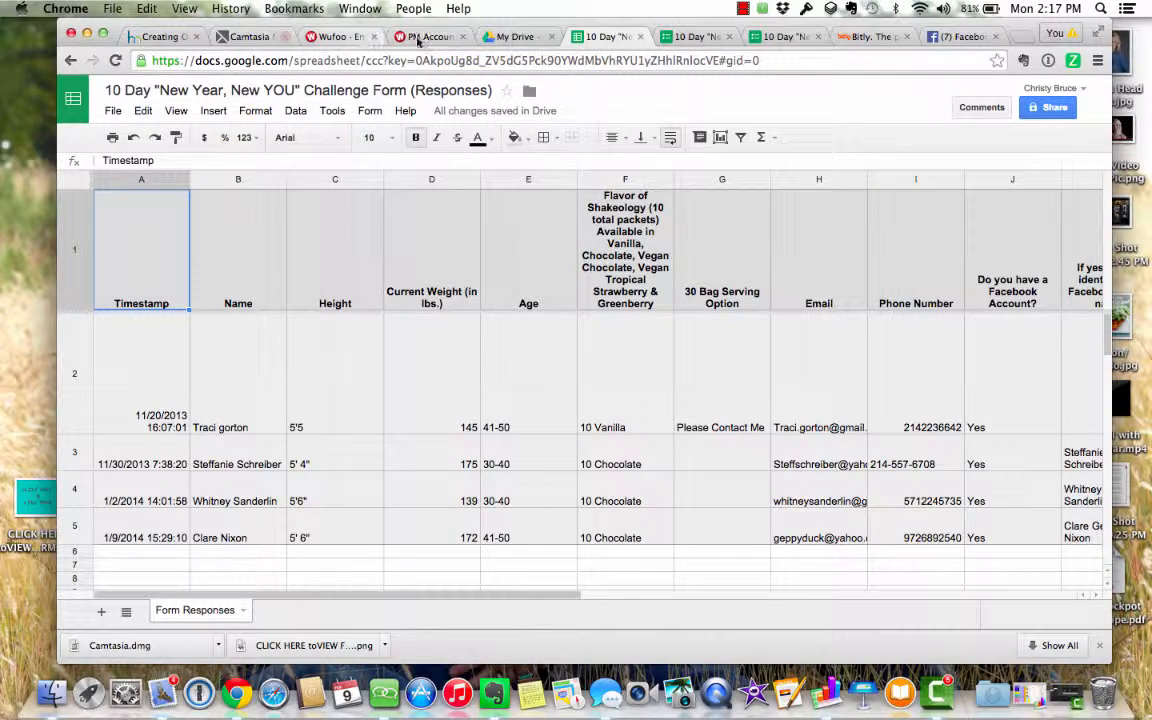
click(340, 37)
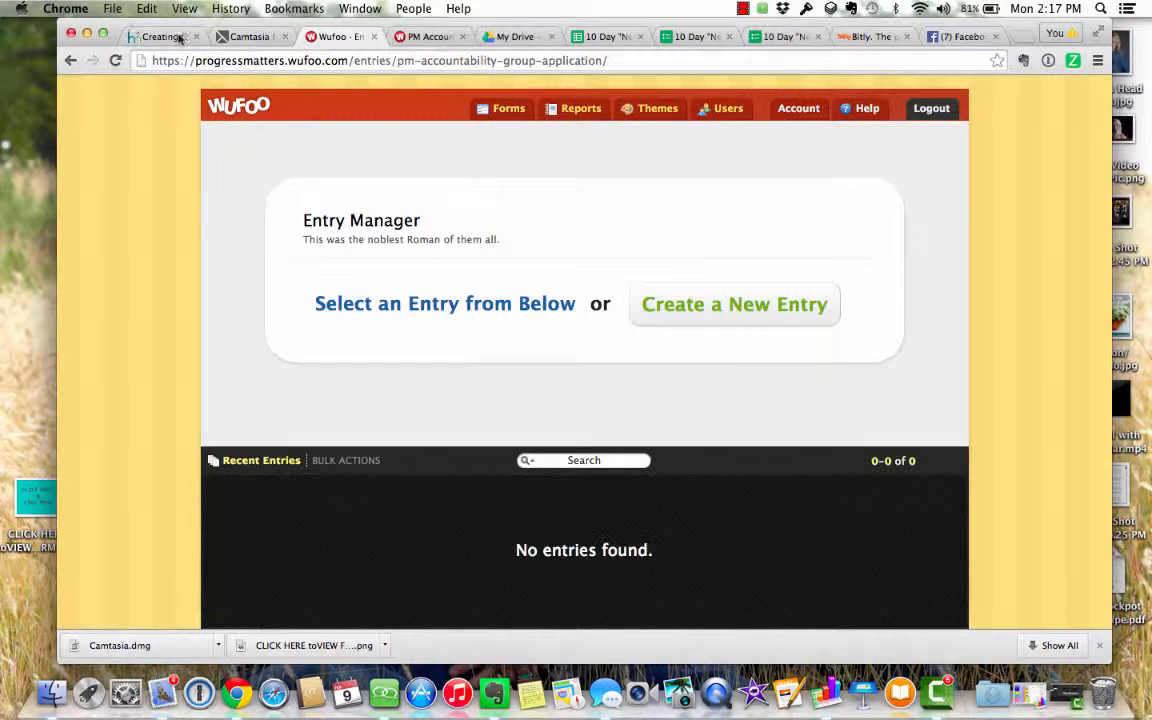
- Minimize Chrome and bring up the Camtasia 2 GettingStarted.cmproj project
click(241, 37)
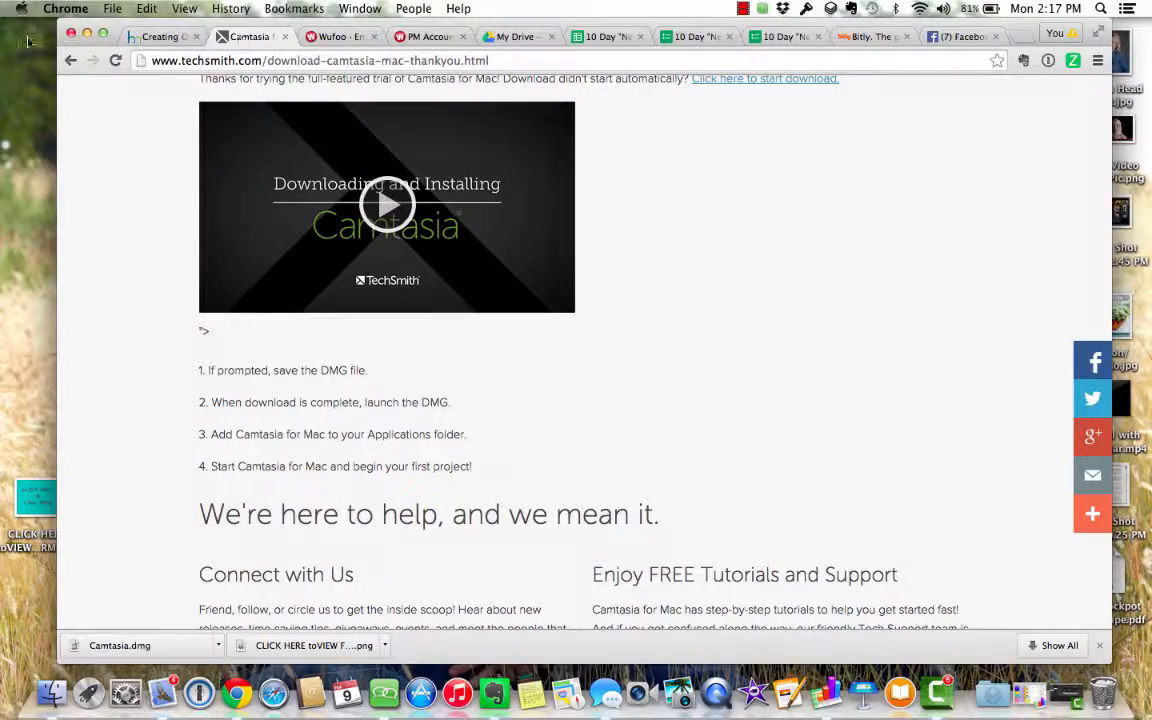
click(87, 34)
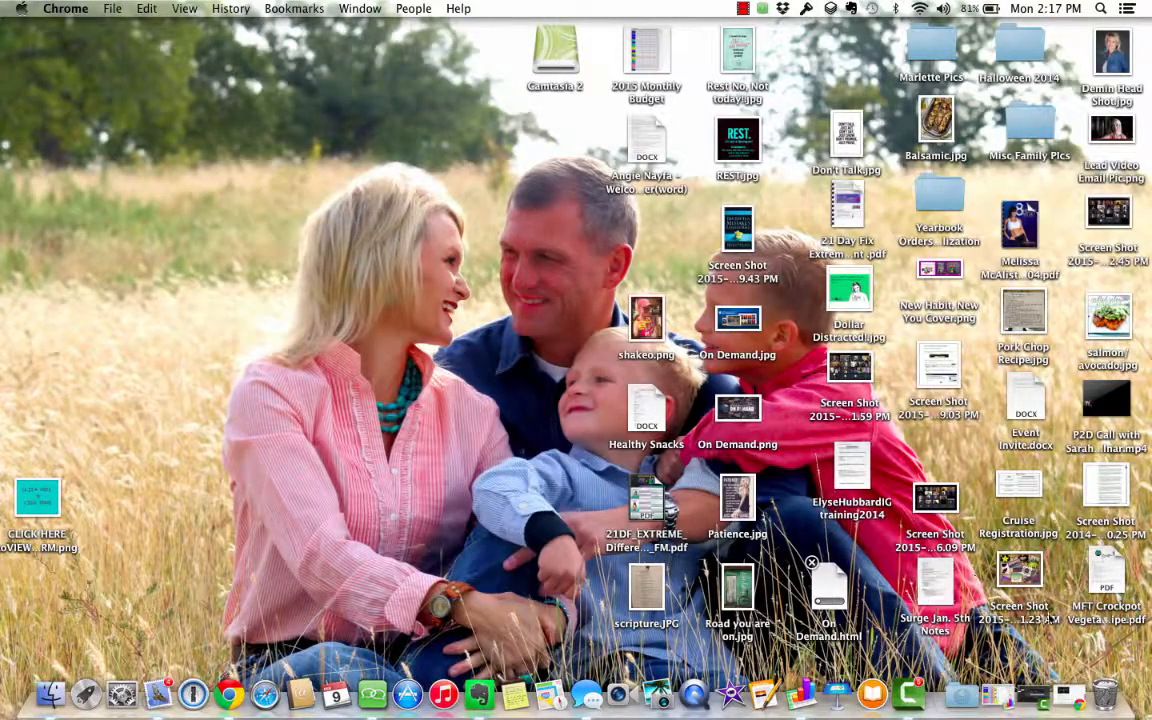
click(1035, 693)
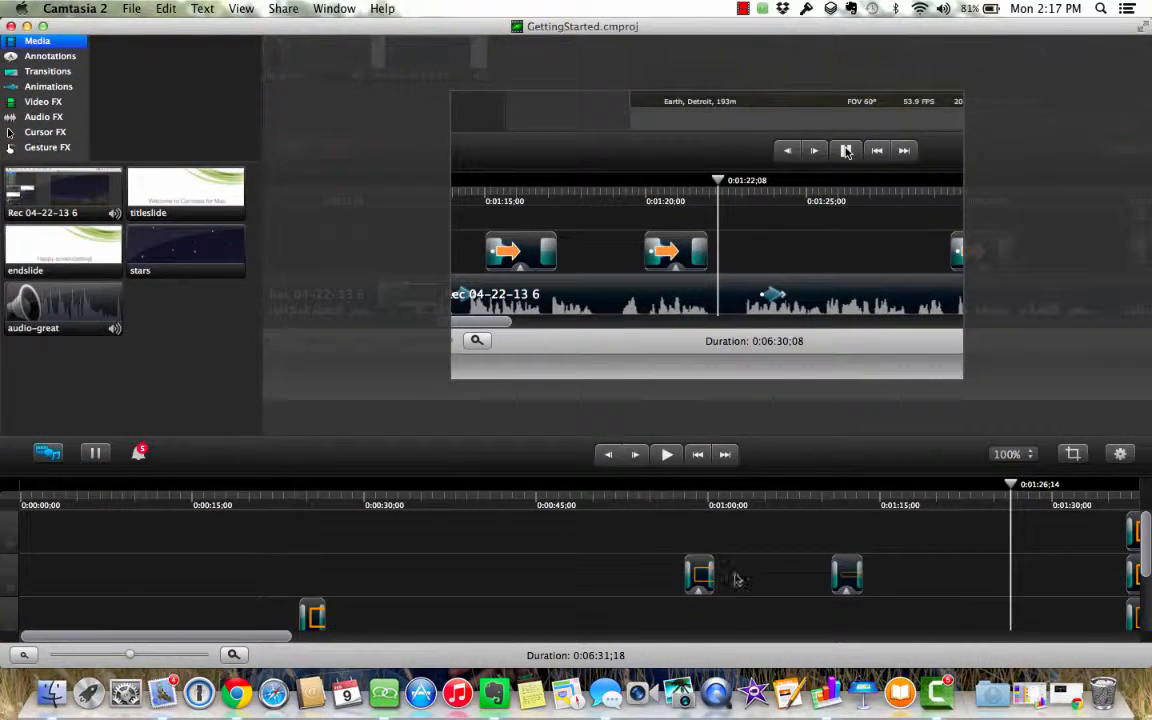